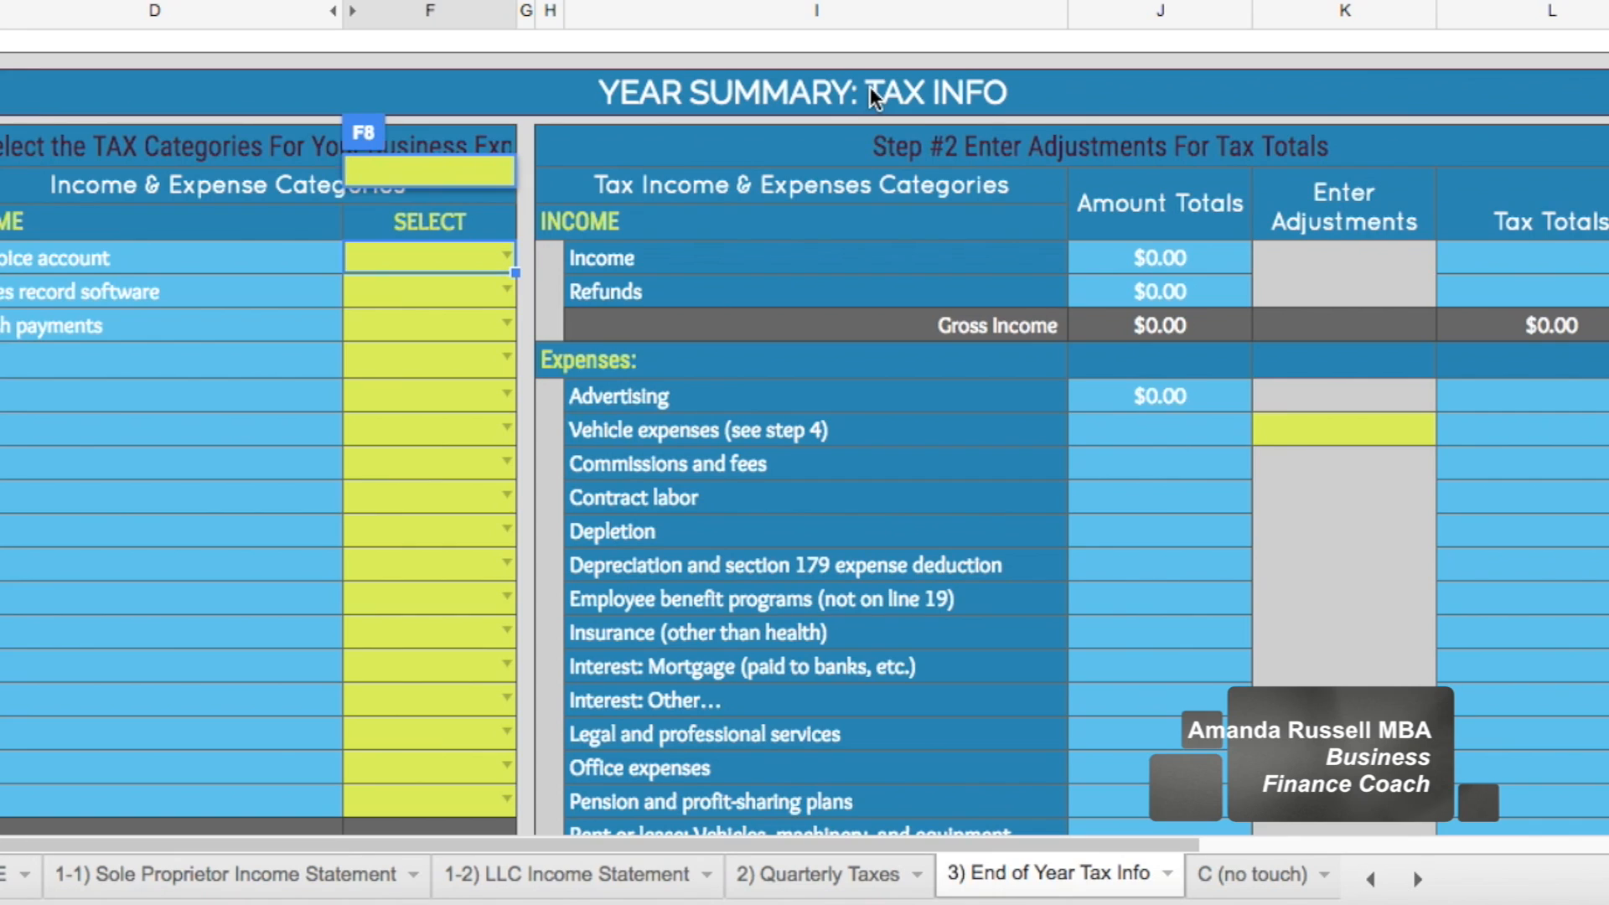
- Review the Income and Expenses tax categories and their Amount Totals column in the year summary
click(526, 326)
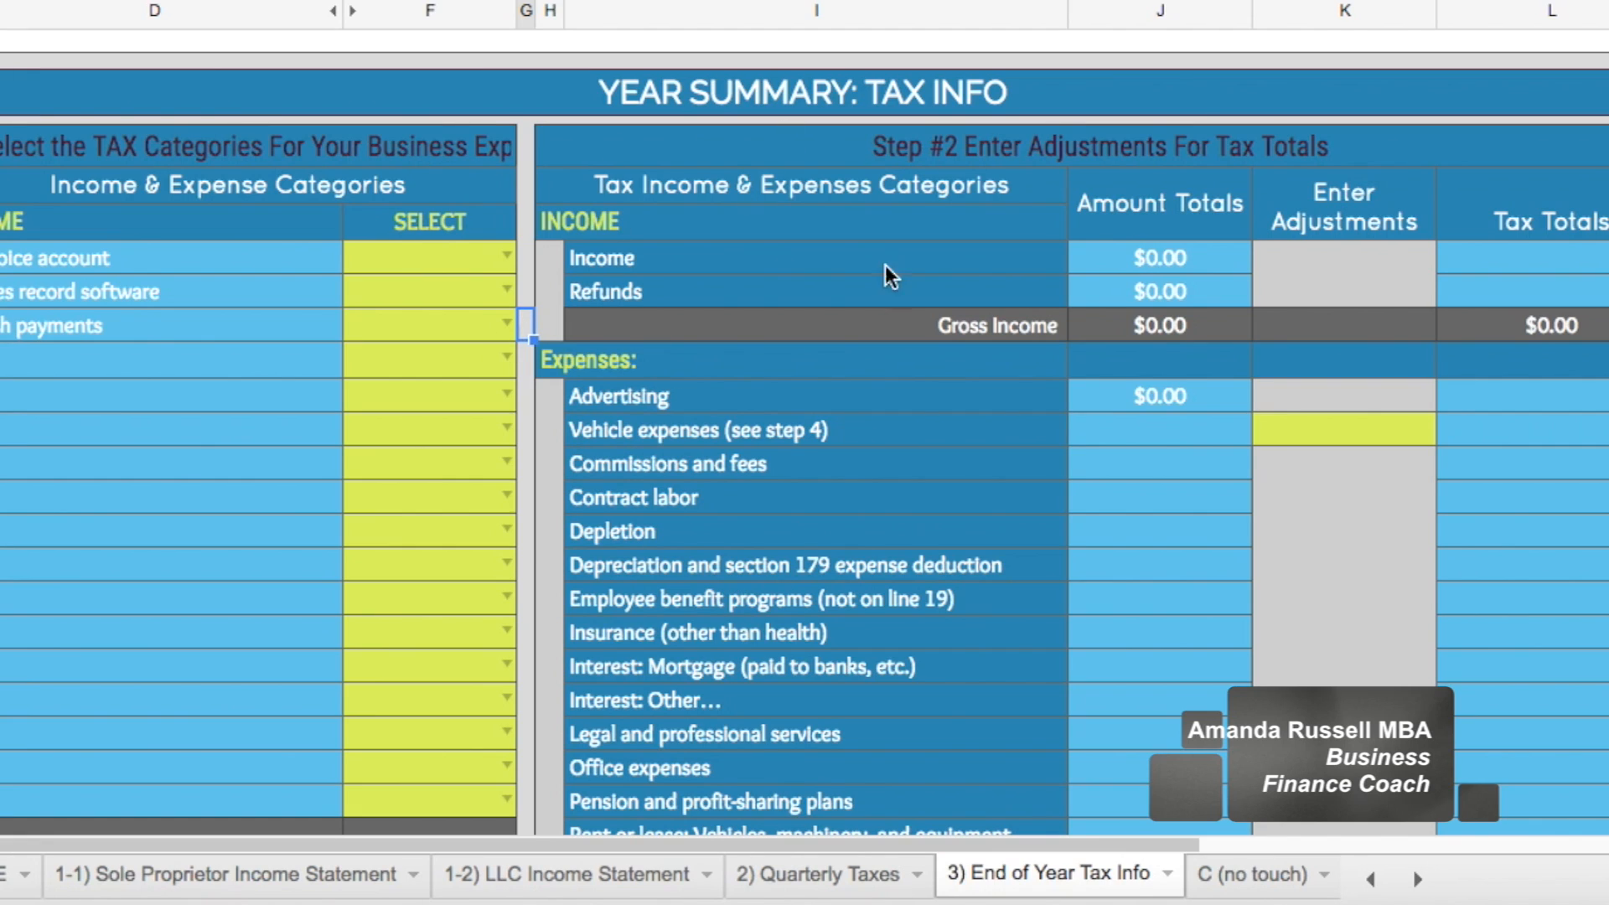
scroll(536, 513, down, 1)
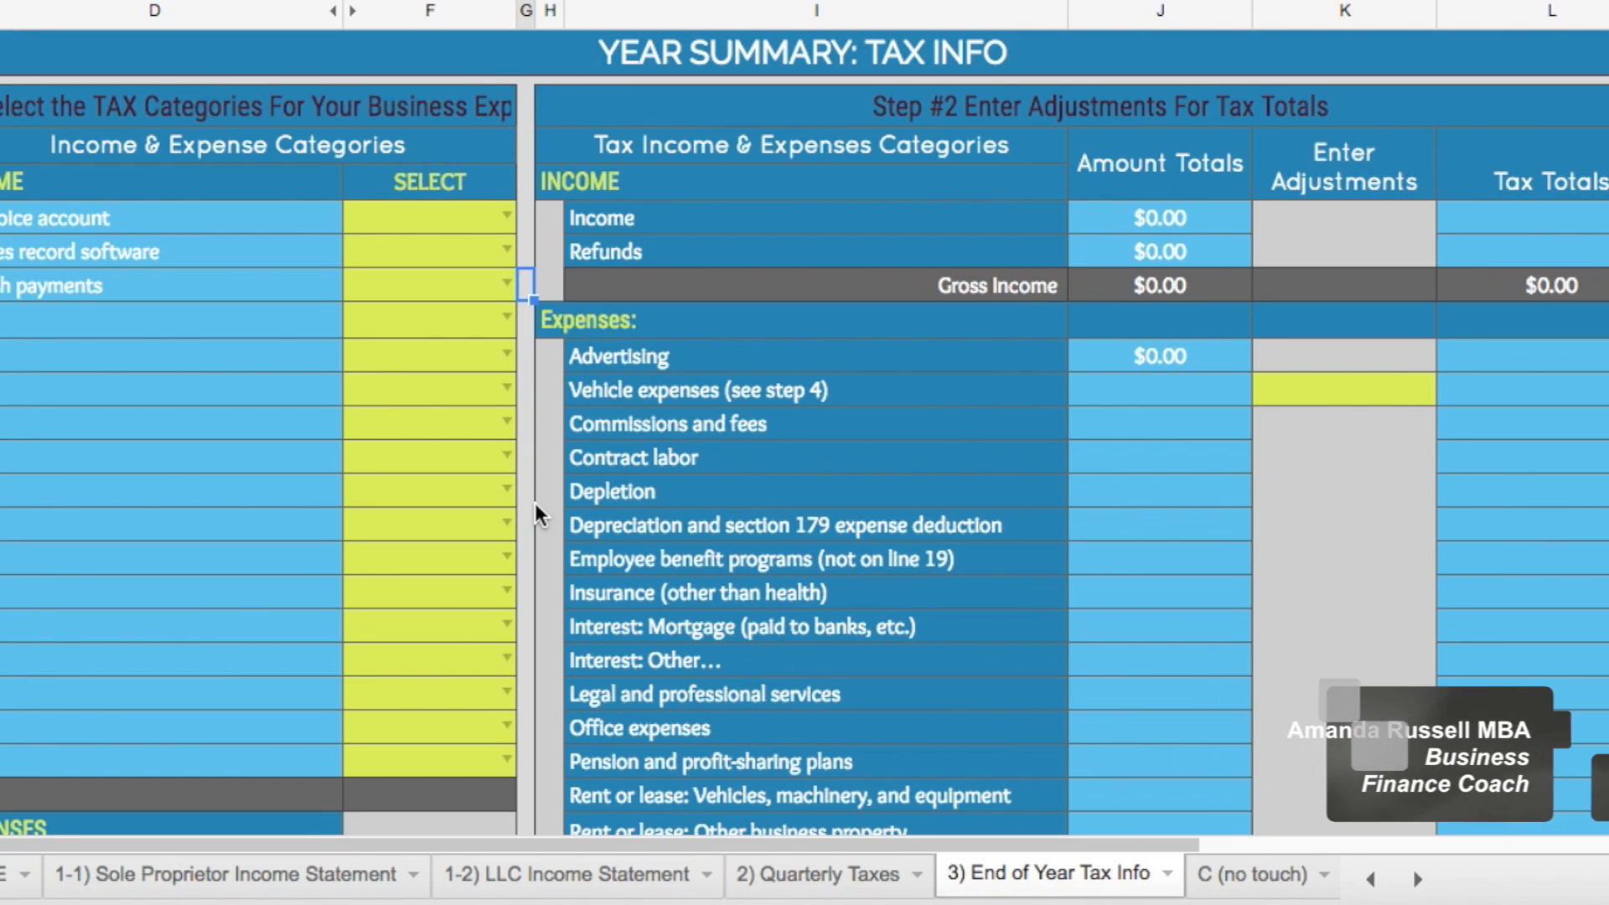
scroll(536, 513, down, 3)
click(785, 182)
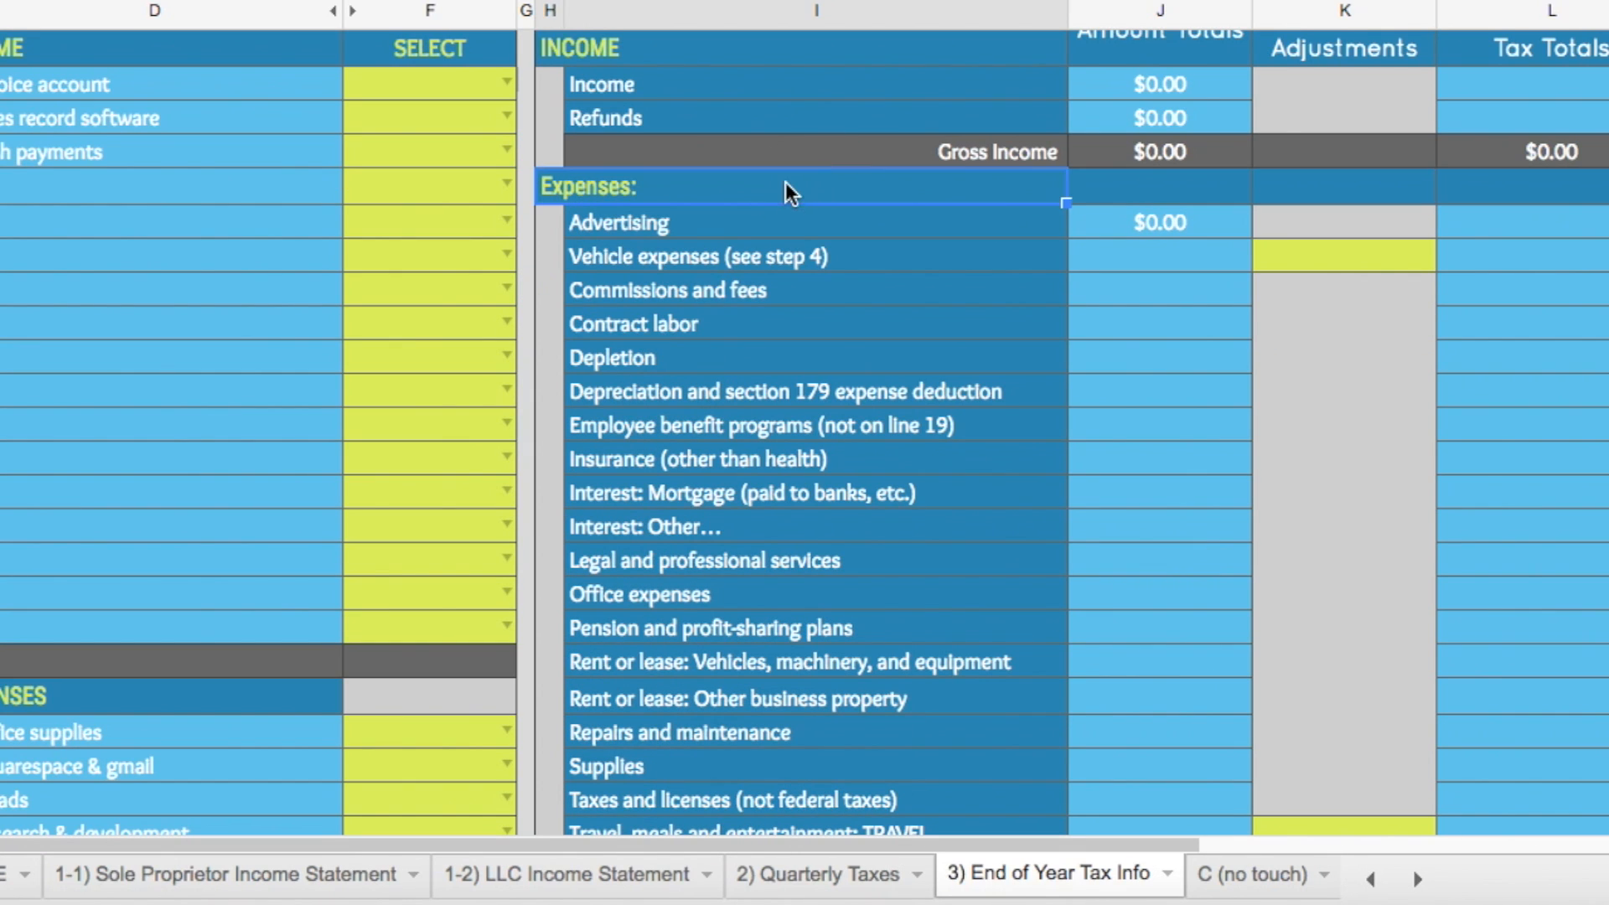
drag(744, 228, 747, 668)
scroll(1042, 664, up, 10)
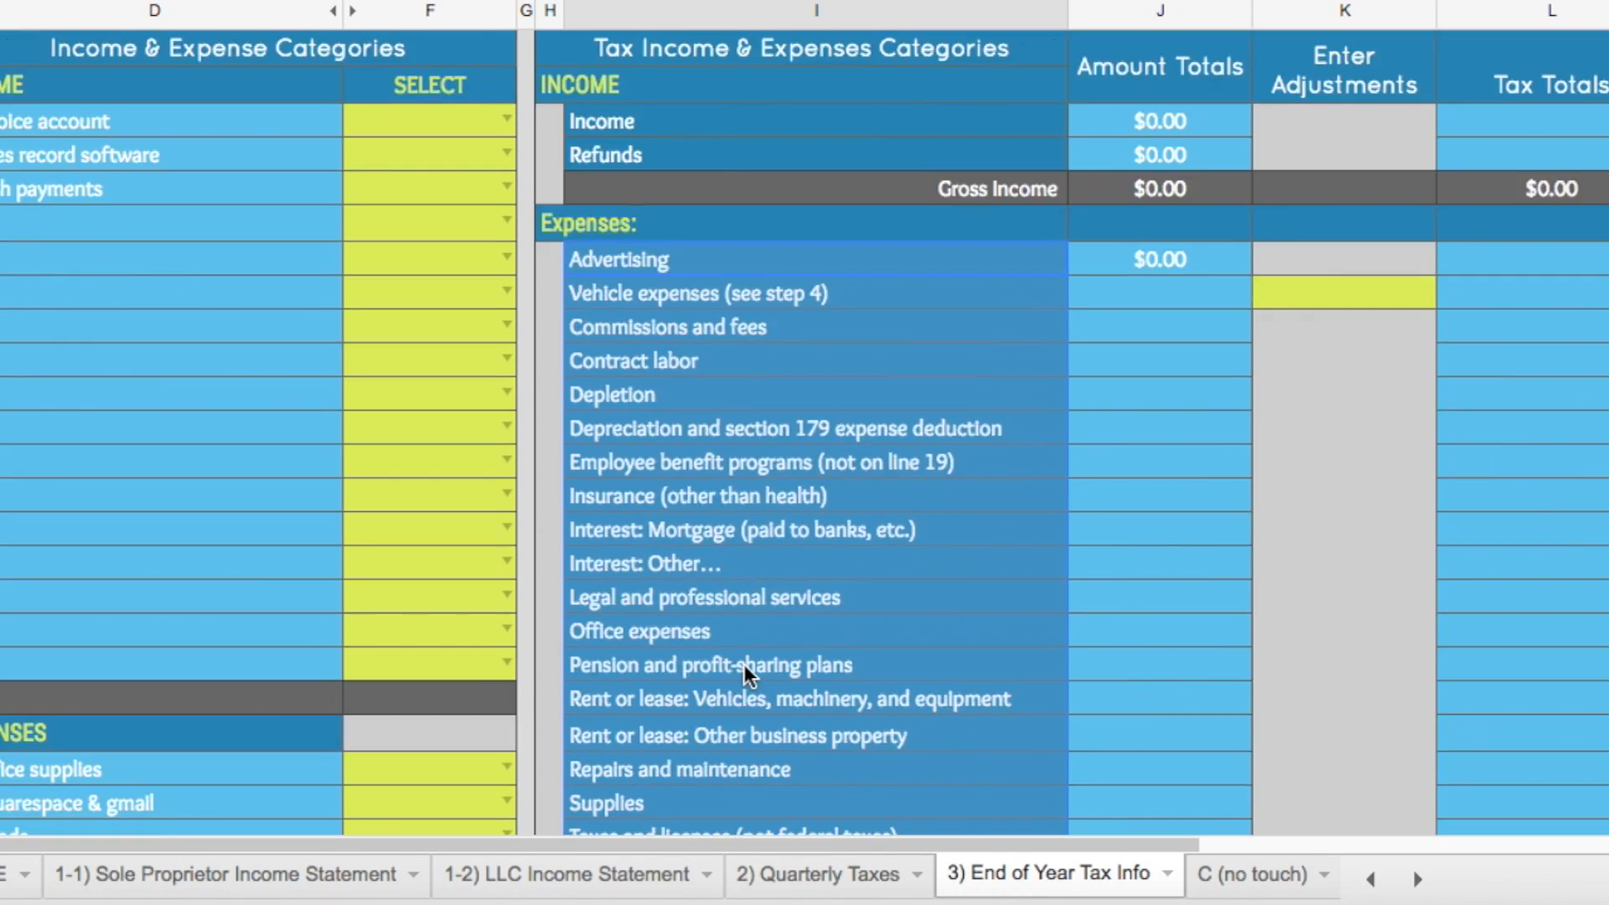
click(1140, 437)
click(1132, 506)
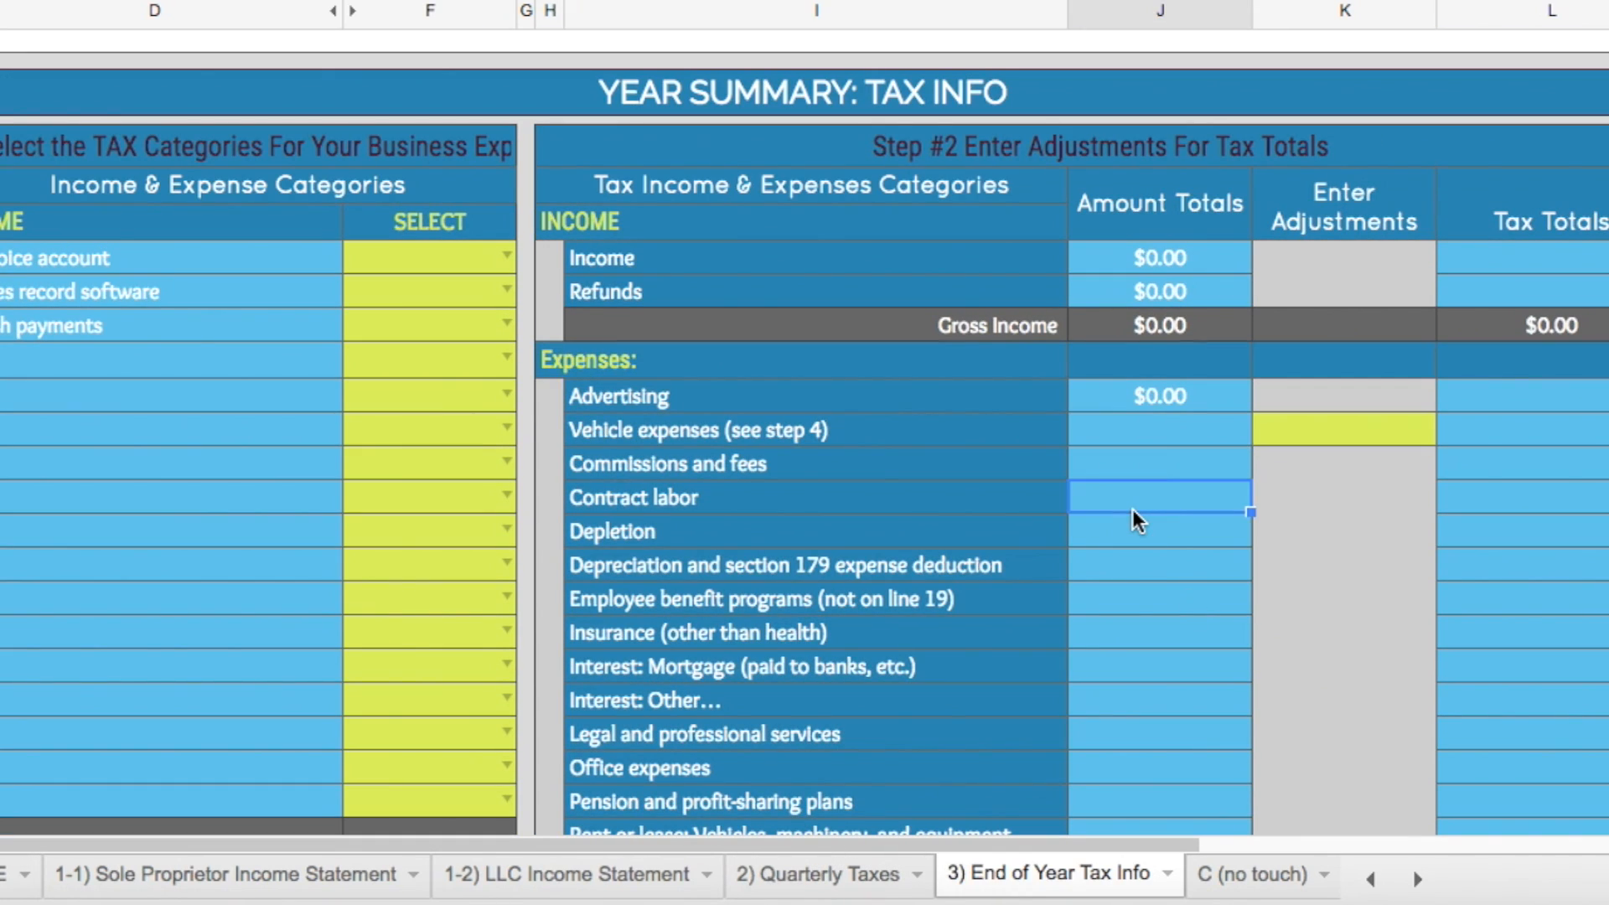
- Examine the tax category options offered for the Invoice account income row without choosing one
scroll(1133, 519, down, 3)
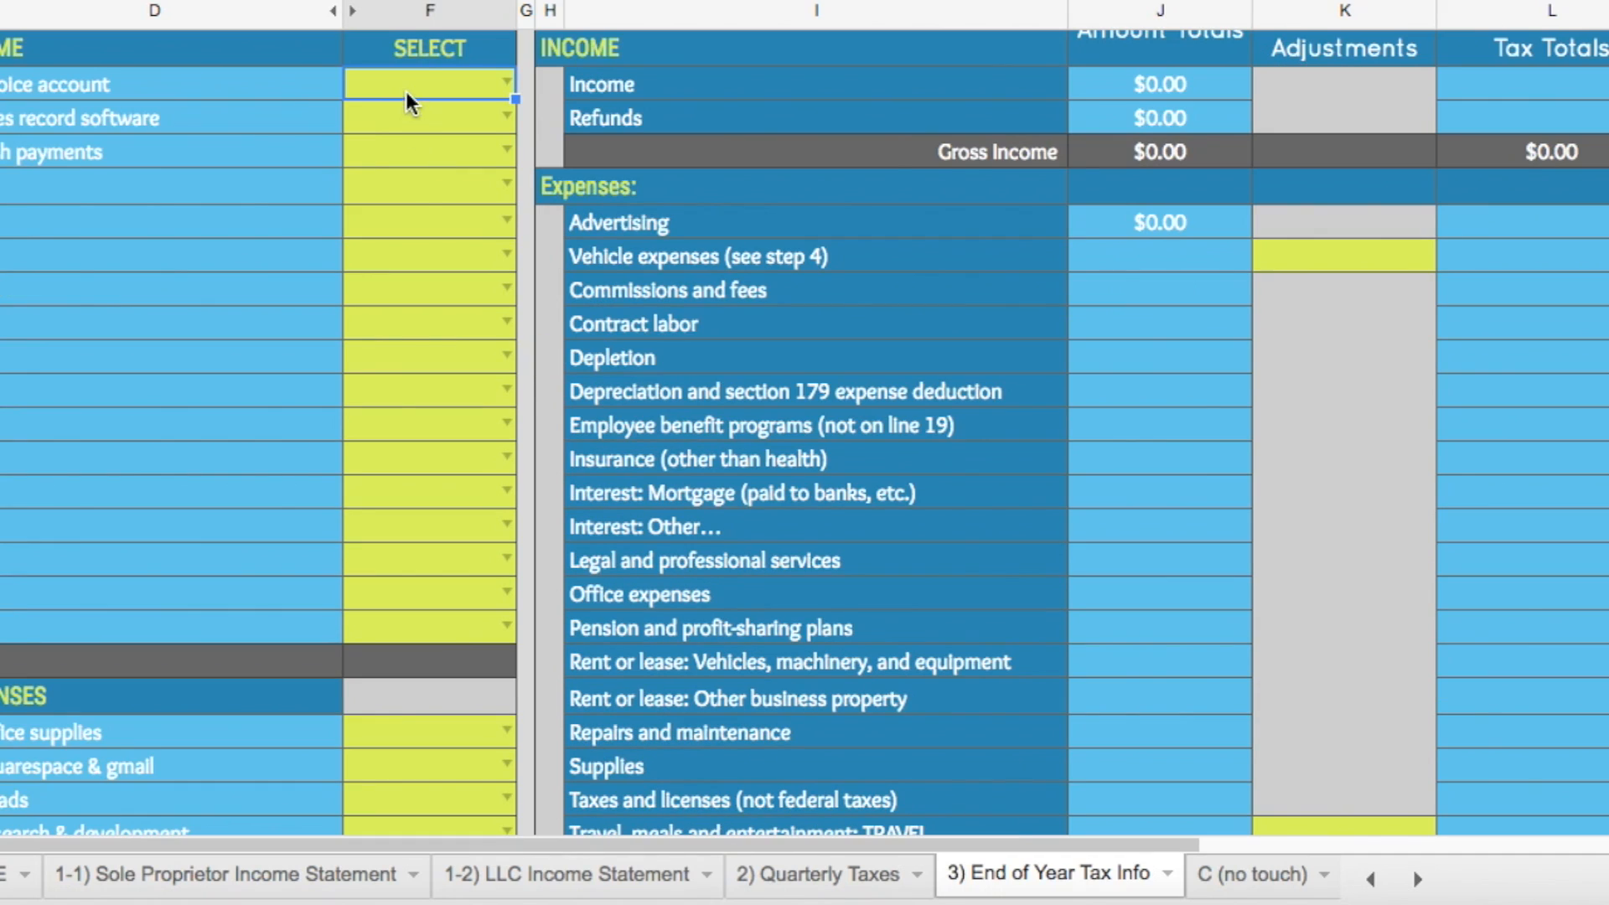
click(408, 142)
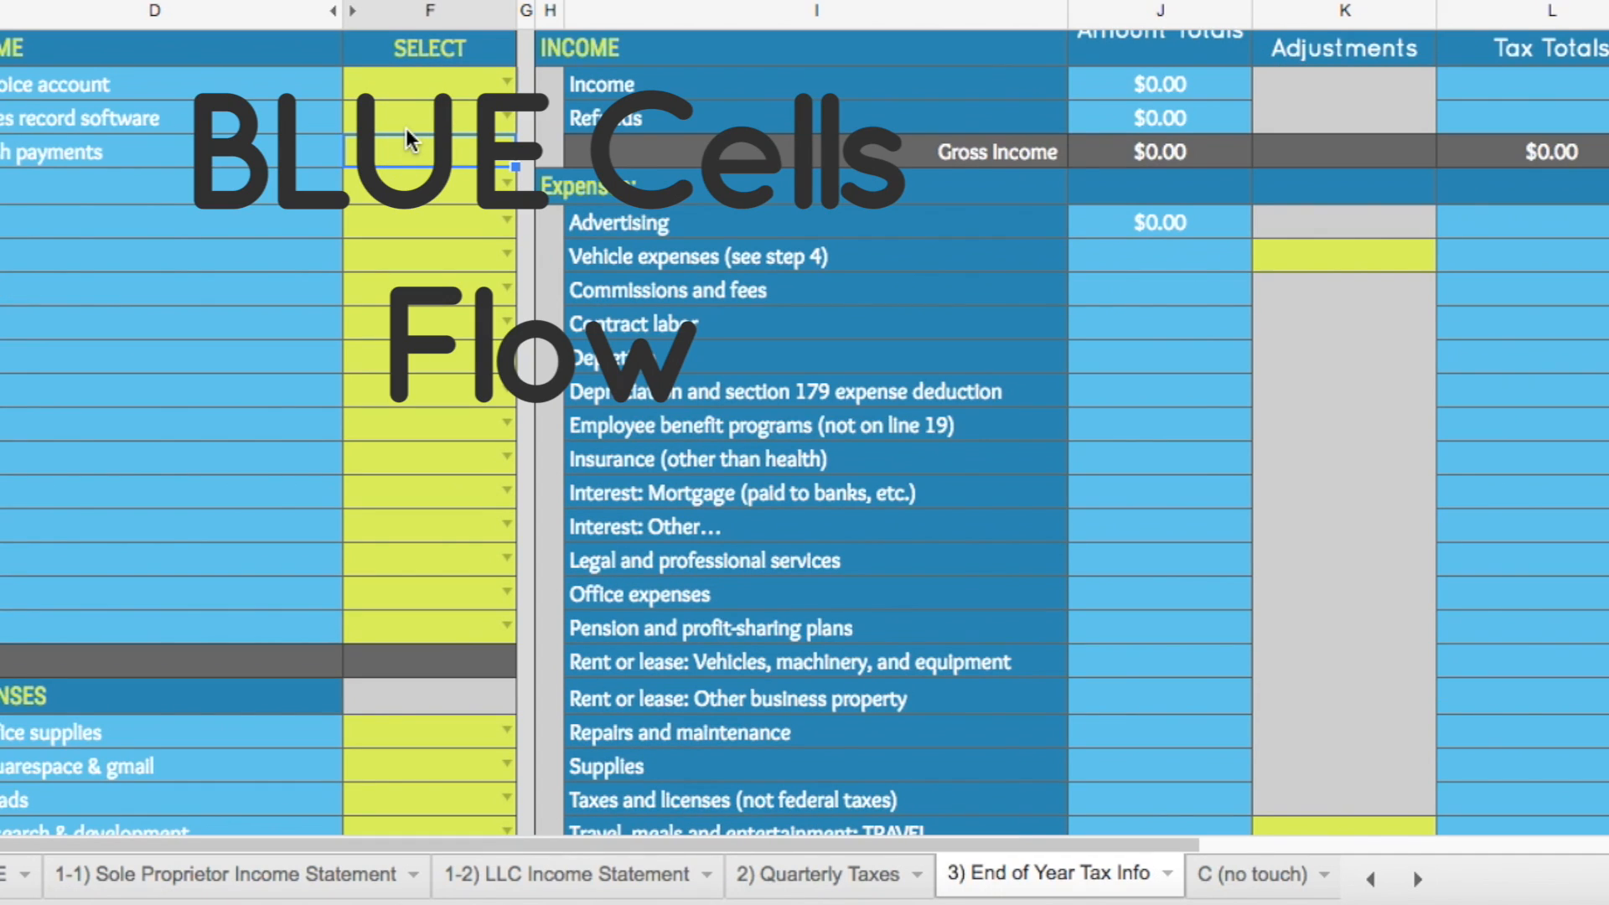
click(506, 84)
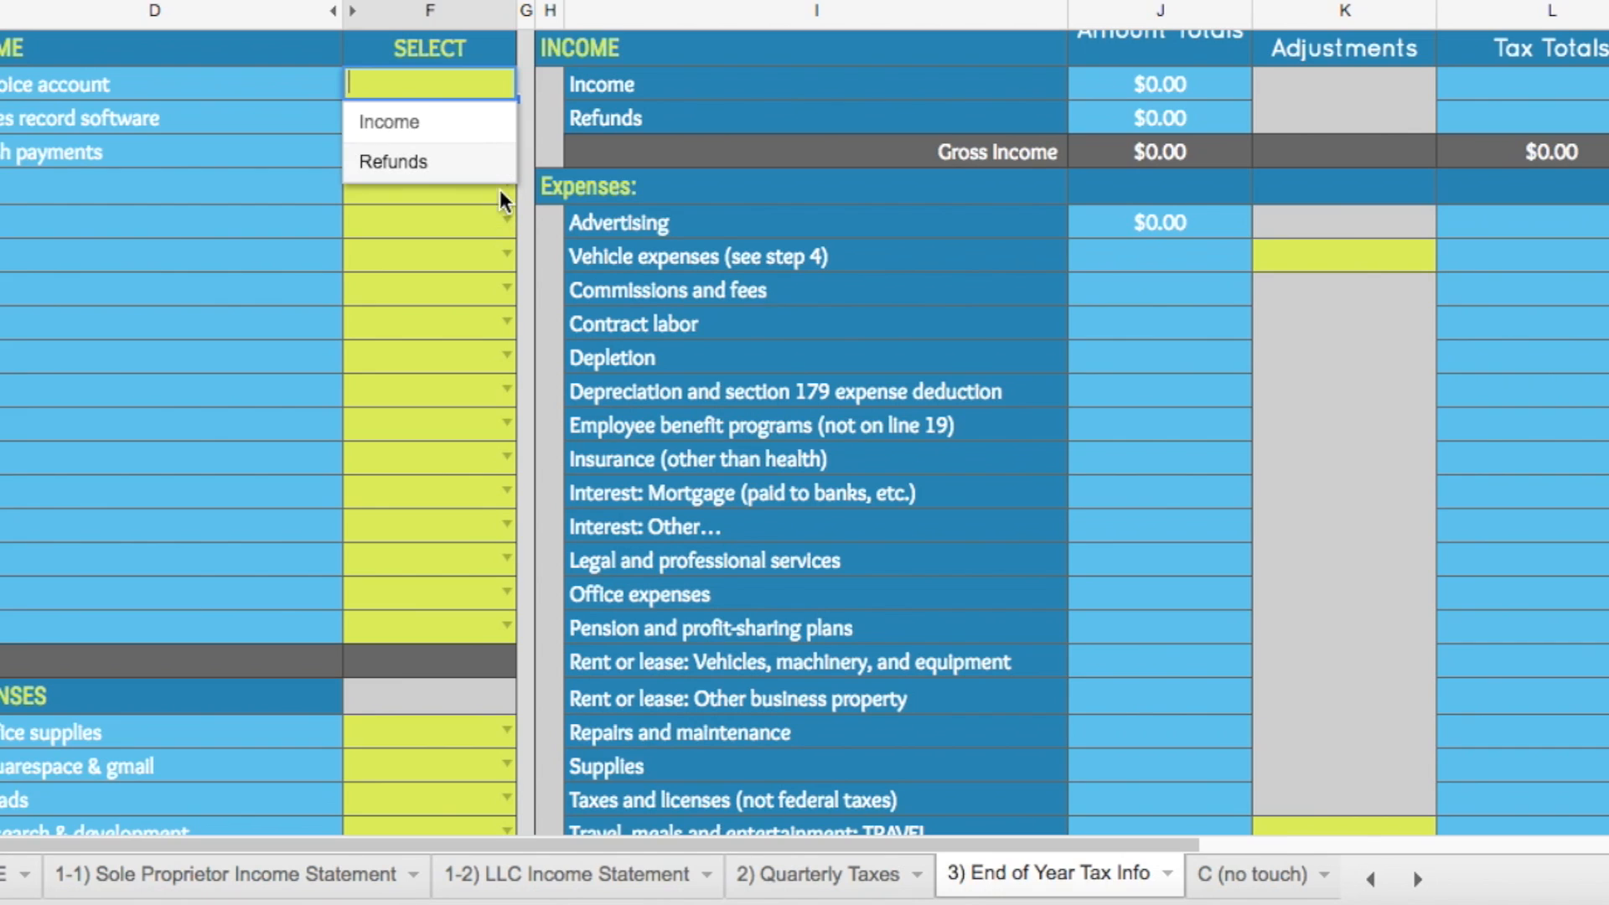
click(726, 76)
click(693, 47)
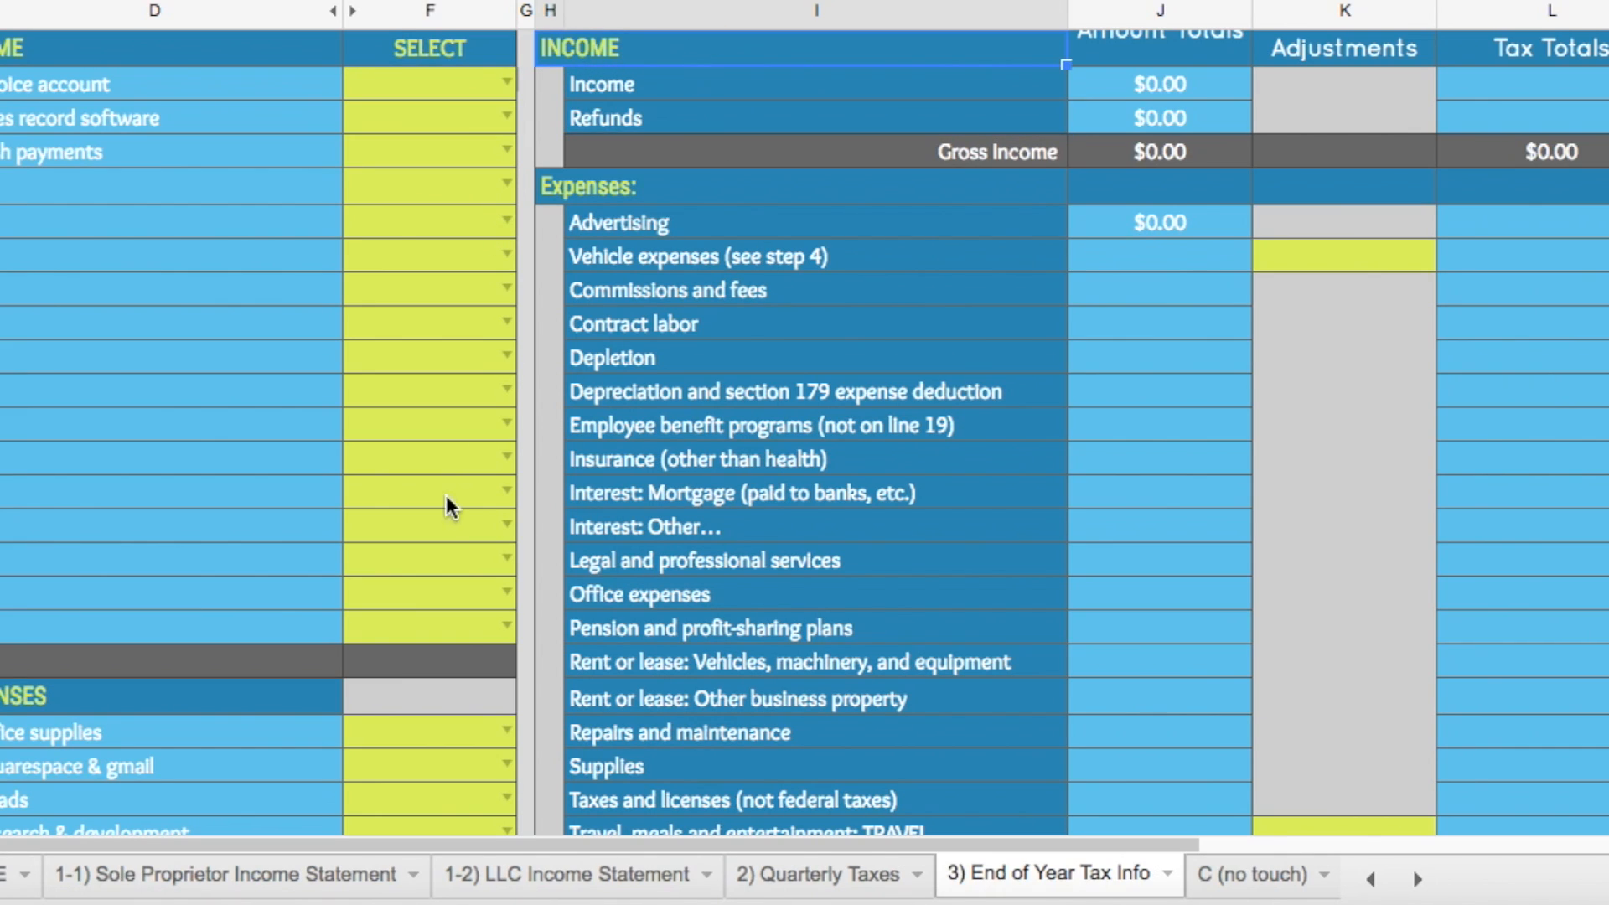
- Examine the tax category options offered for the Office supplies expense row without choosing one
scroll(444, 436, down, 3)
scroll(437, 466, down, 5)
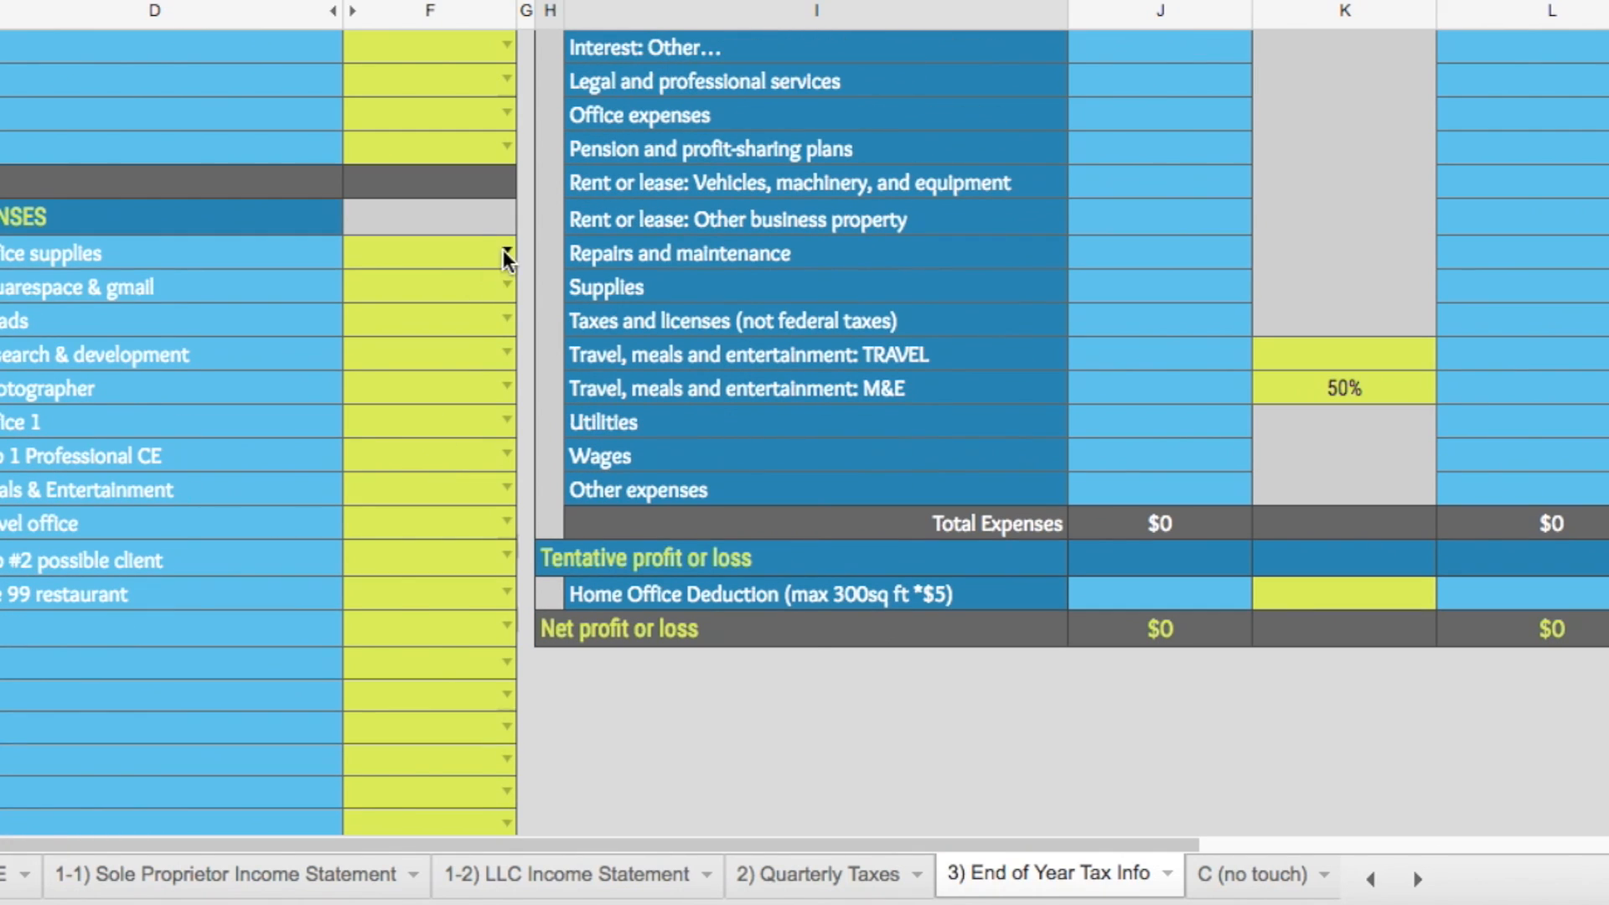
click(505, 252)
scroll(503, 721, down, 4)
scroll(503, 625, up, 4)
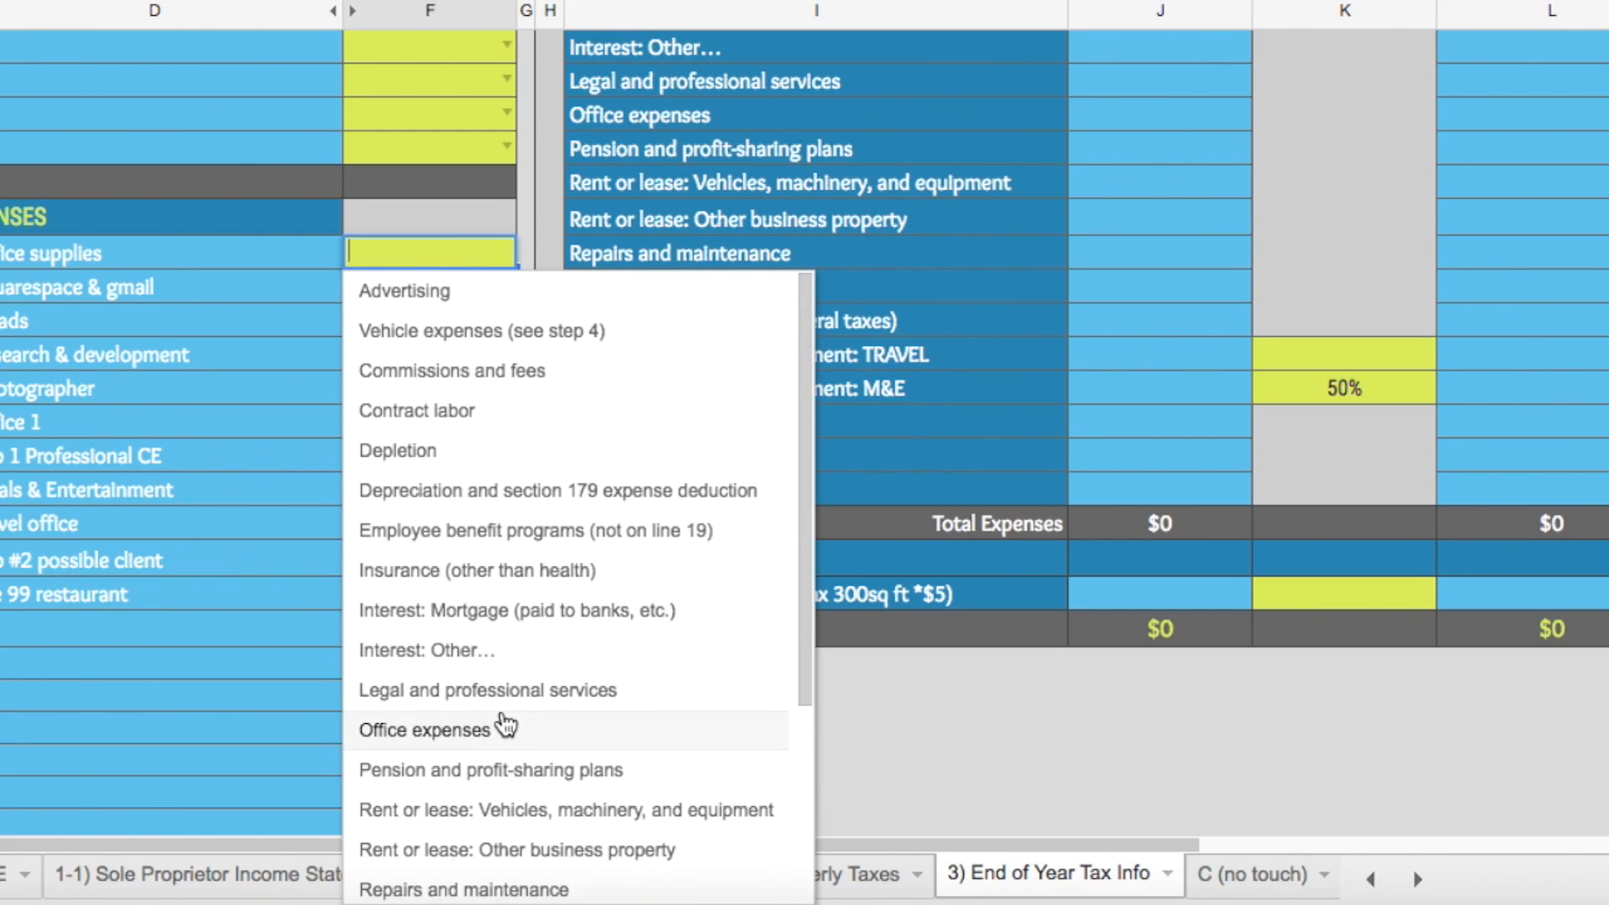
scroll(503, 721, down, 4)
scroll(738, 251, up, 4)
click(691, 109)
- Review the tax expense categories in the Step #2 table from Advertising to Interest: Other
scroll(691, 100, up, 8)
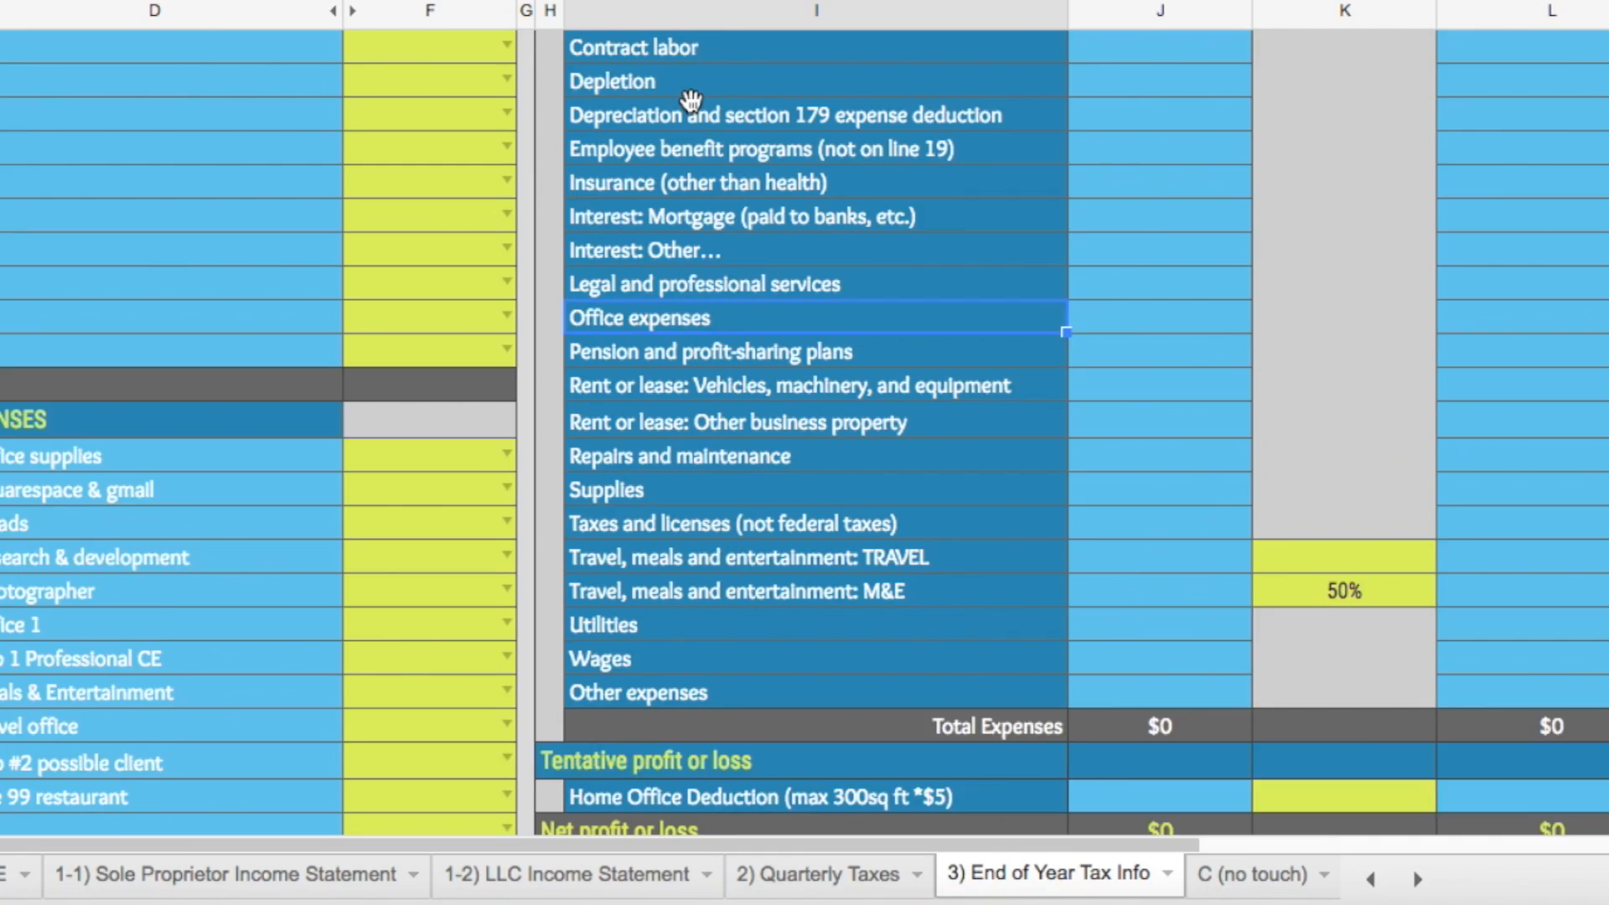
click(626, 196)
click(644, 224)
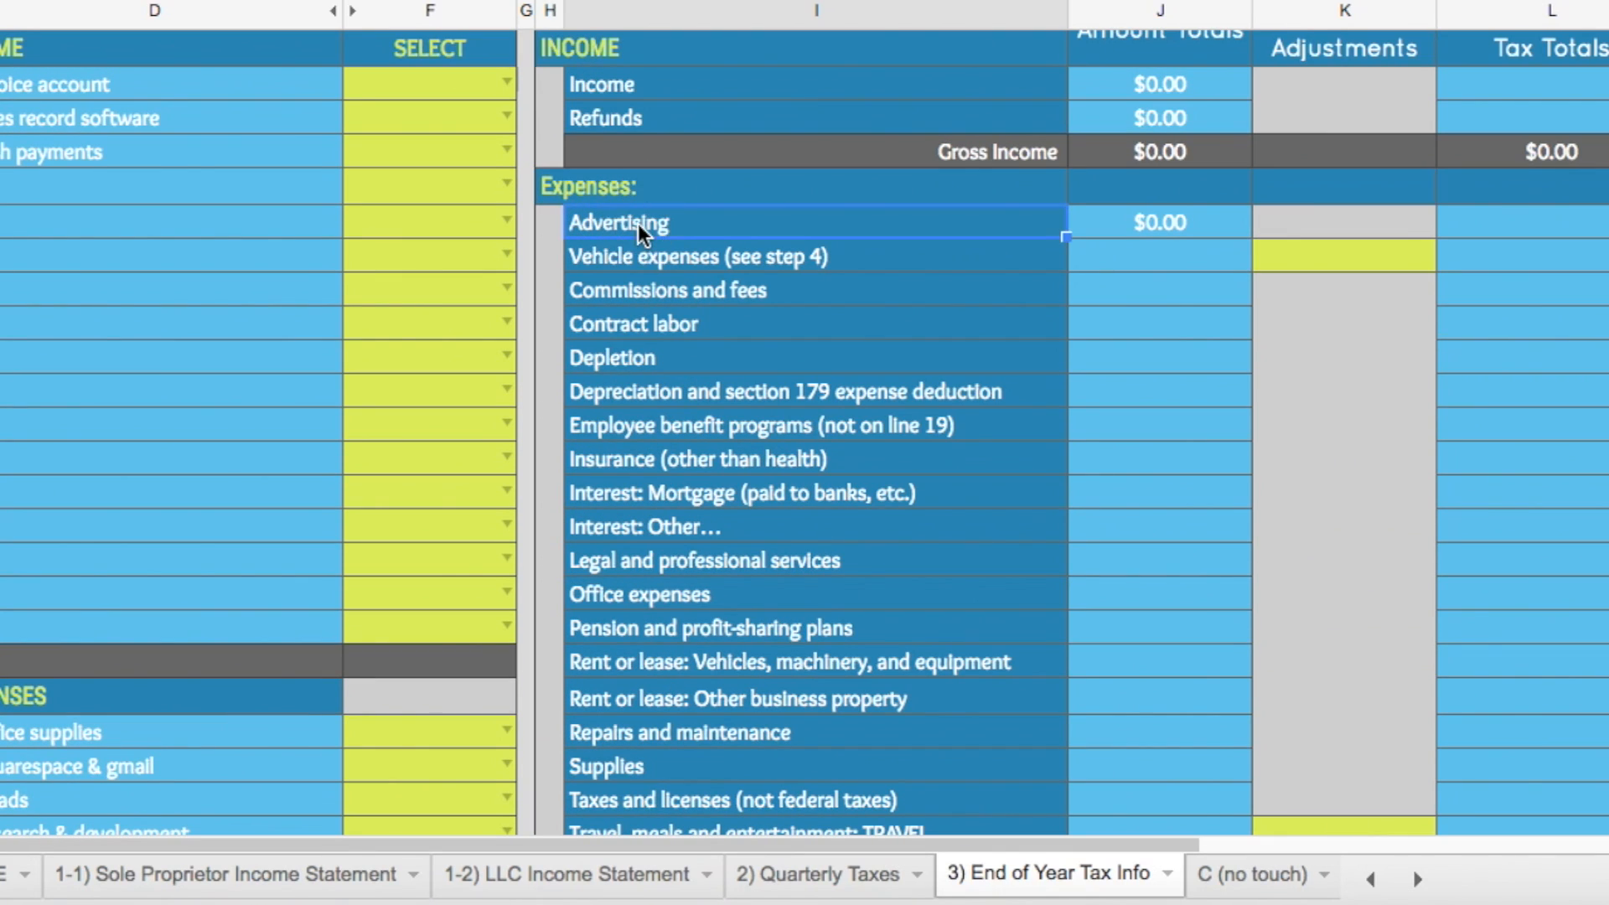
click(639, 257)
click(664, 365)
click(668, 537)
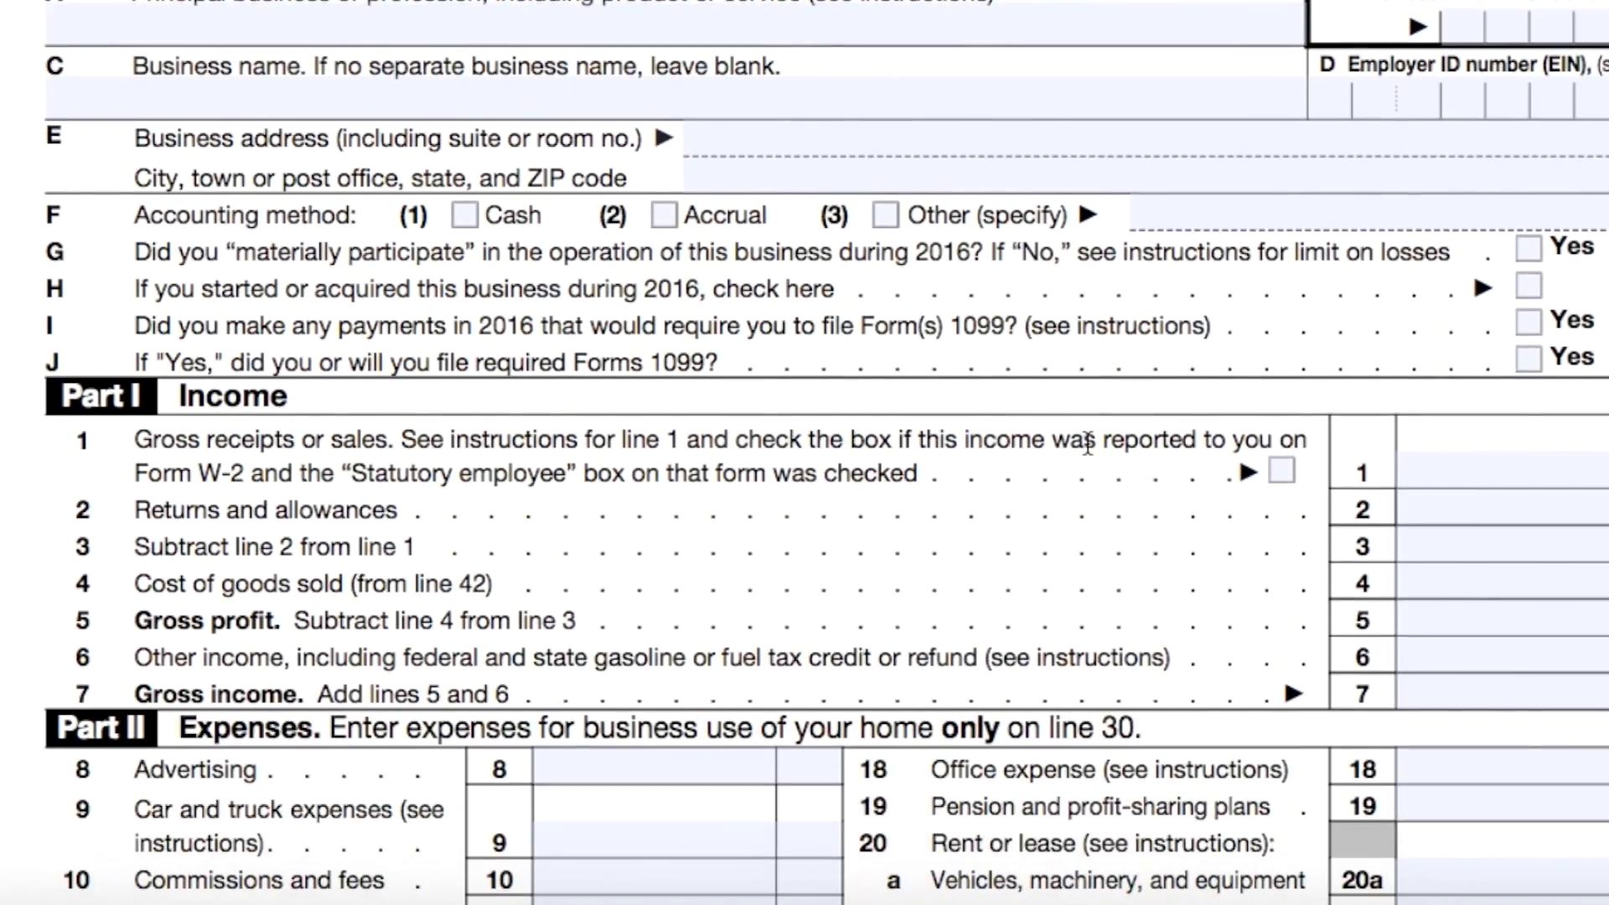
- Look through the Schedule C (Form 1040) heading, Part I Income and Part II Expenses lines
scroll(1088, 443, down, 3)
scroll(1088, 442, up, 6)
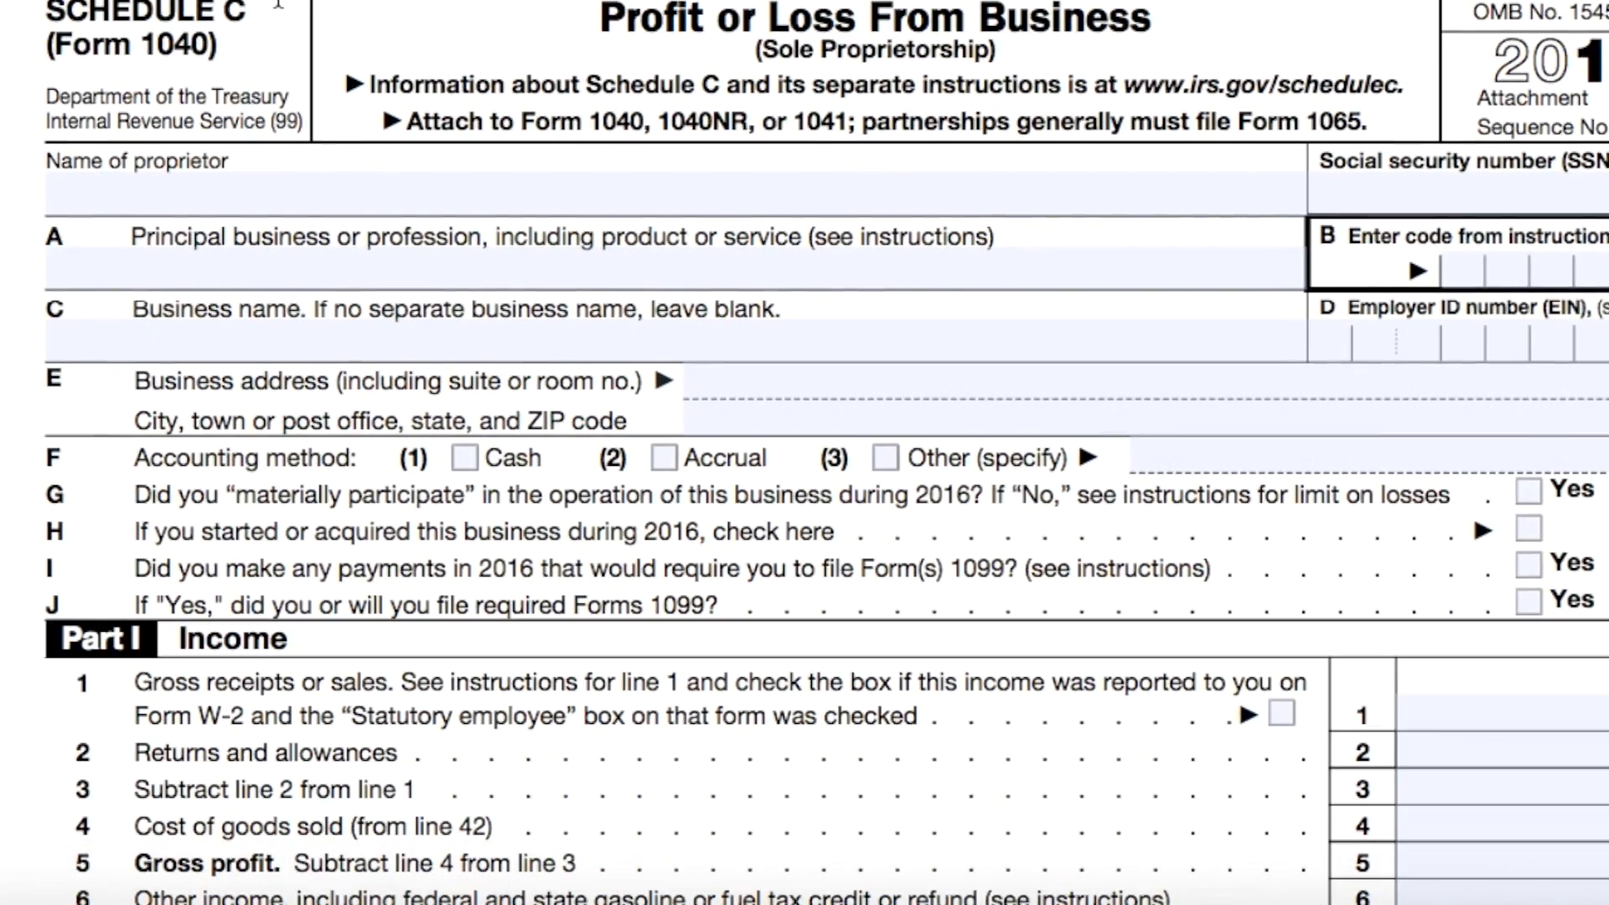
click(147, 55)
scroll(571, 539, down, 10)
scroll(570, 538, down, 1)
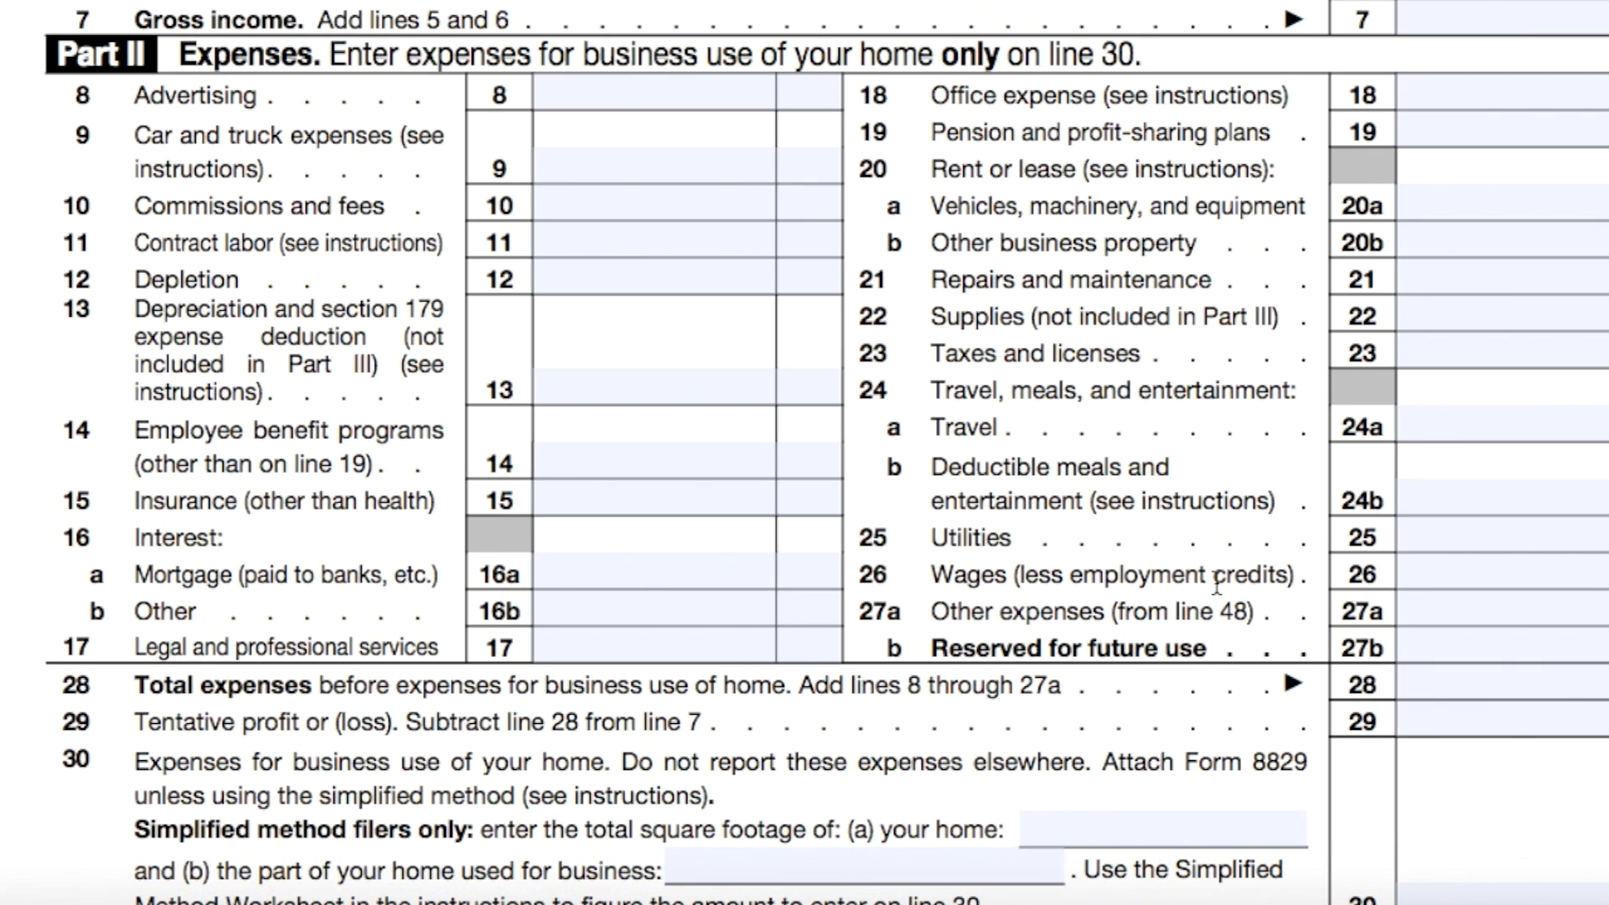
scroll(1189, 493, down, 5)
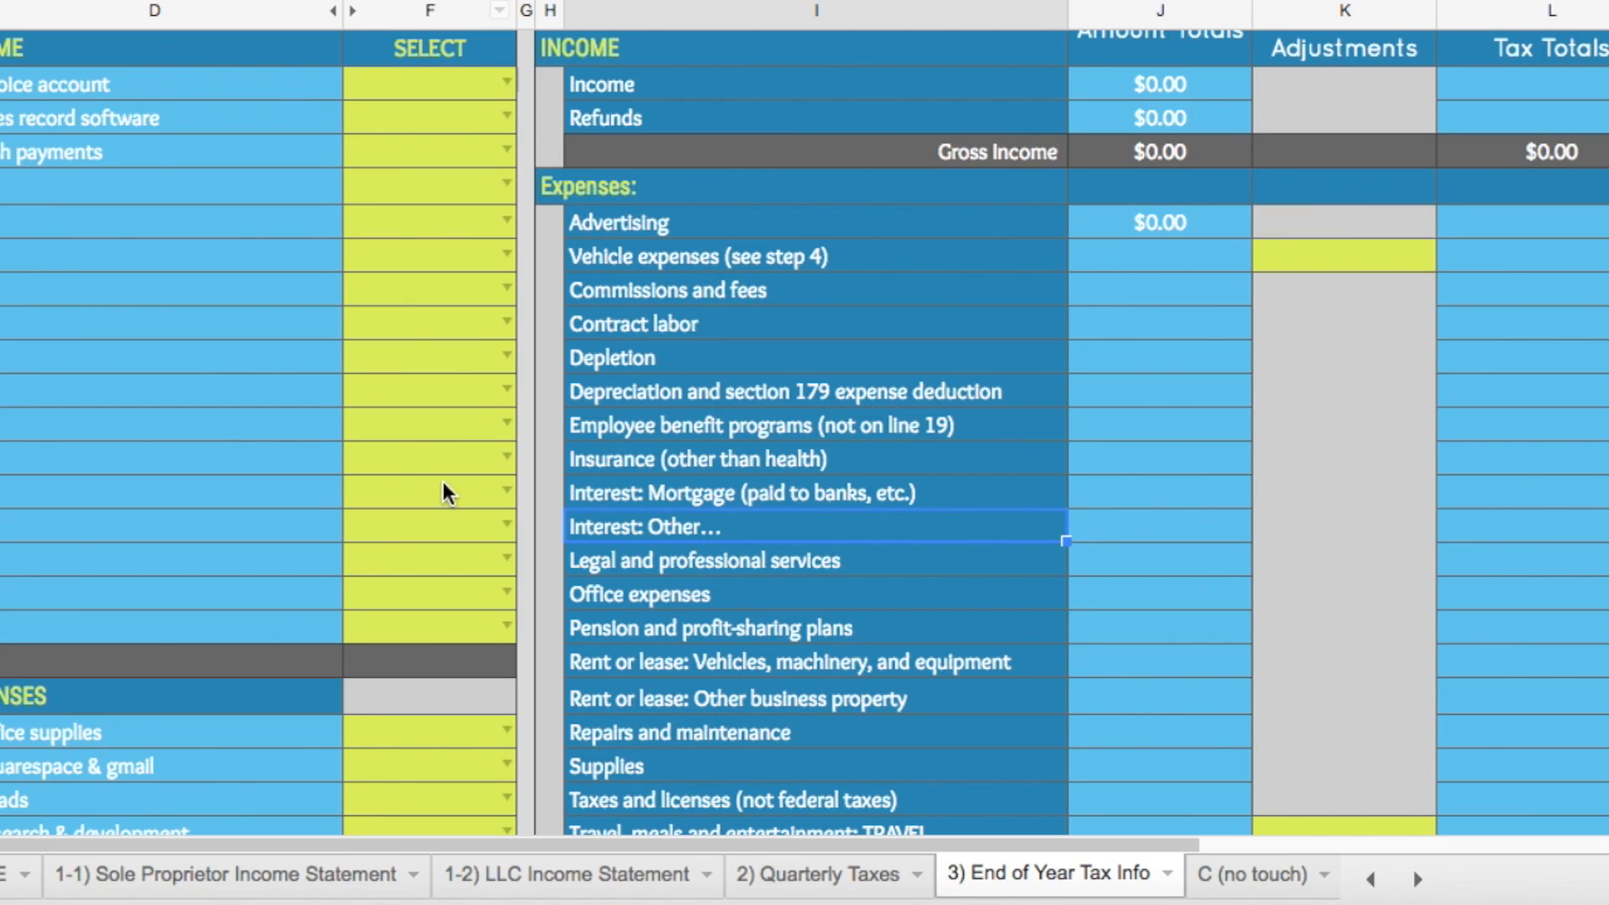
- Check the sales record software entry against the Sole Proprietor Income Statement sheet and return to End of Year Tax Info
click(164, 126)
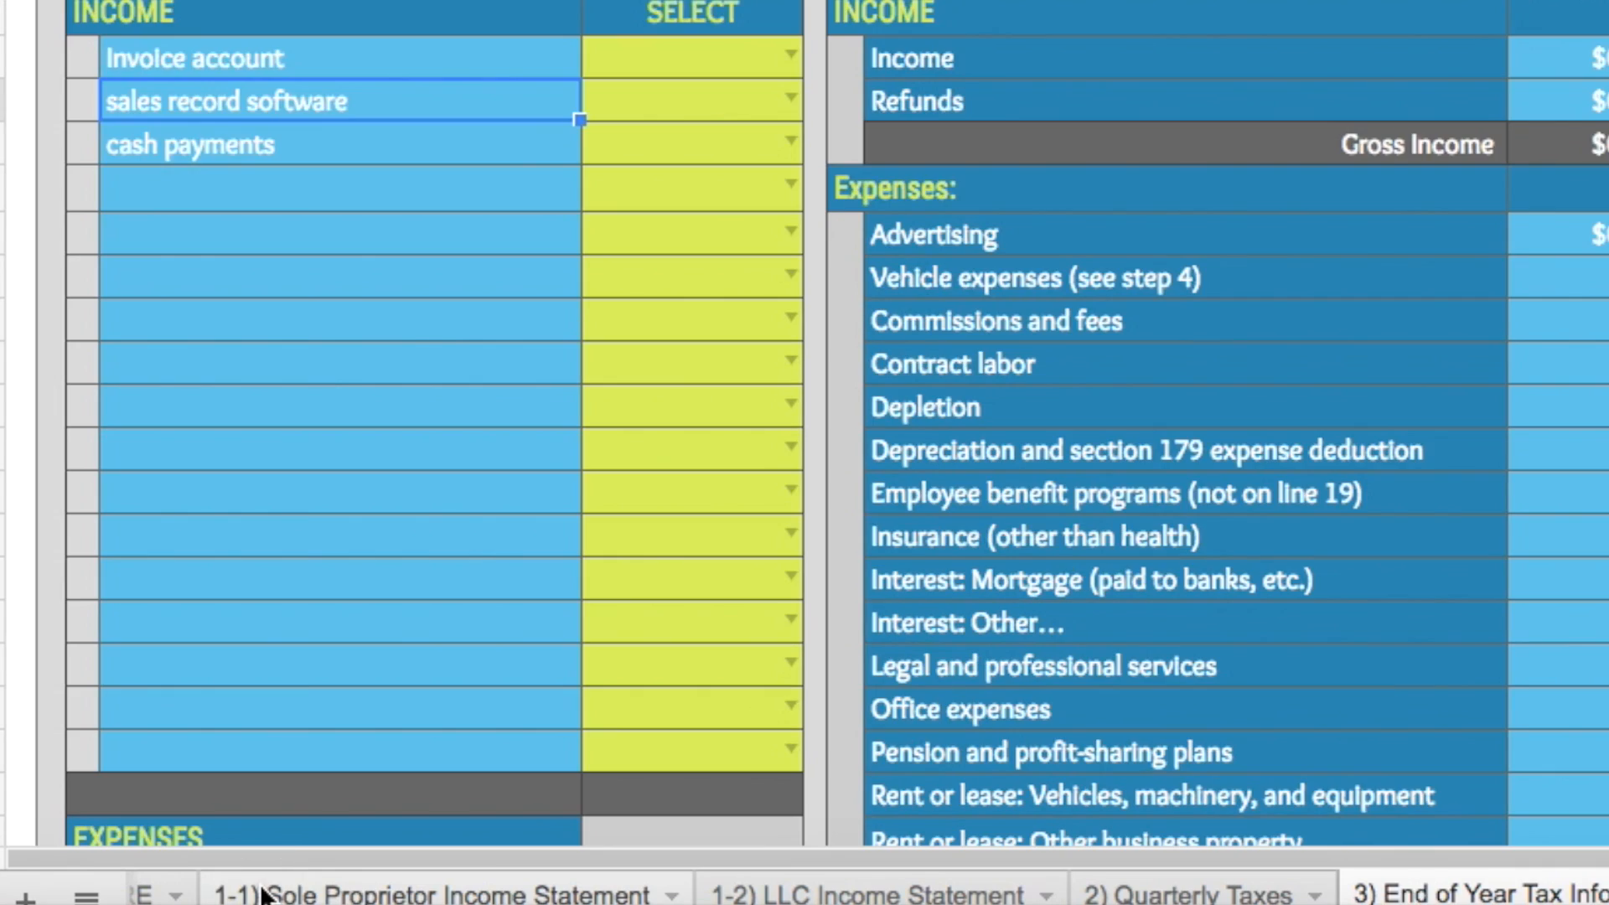
click(269, 890)
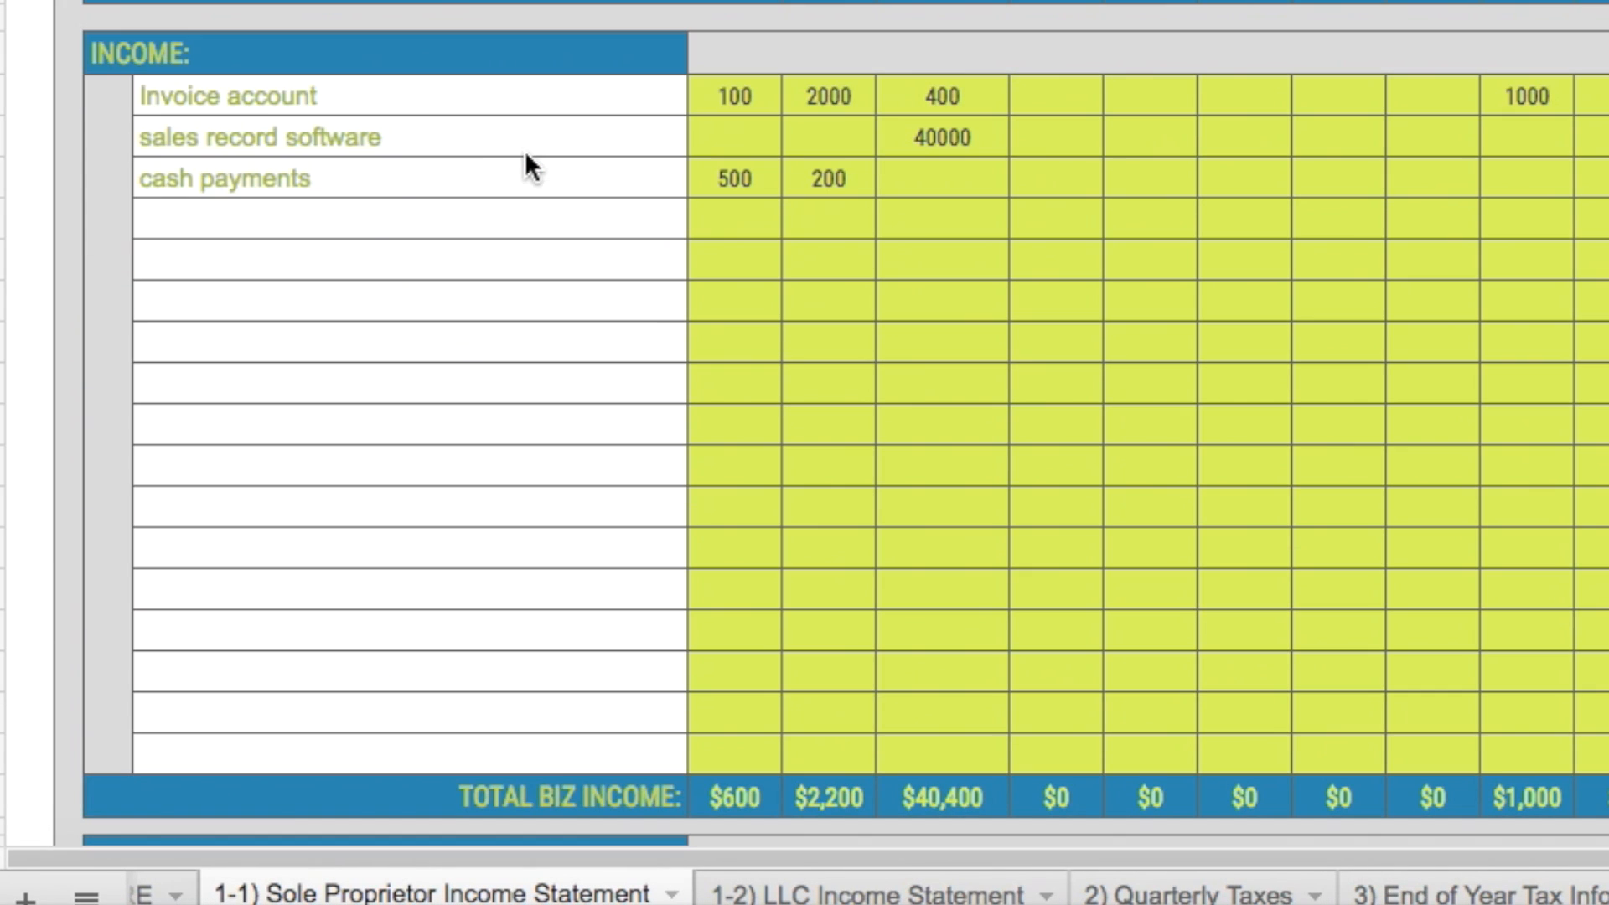
scroll(185, 529, down, 3)
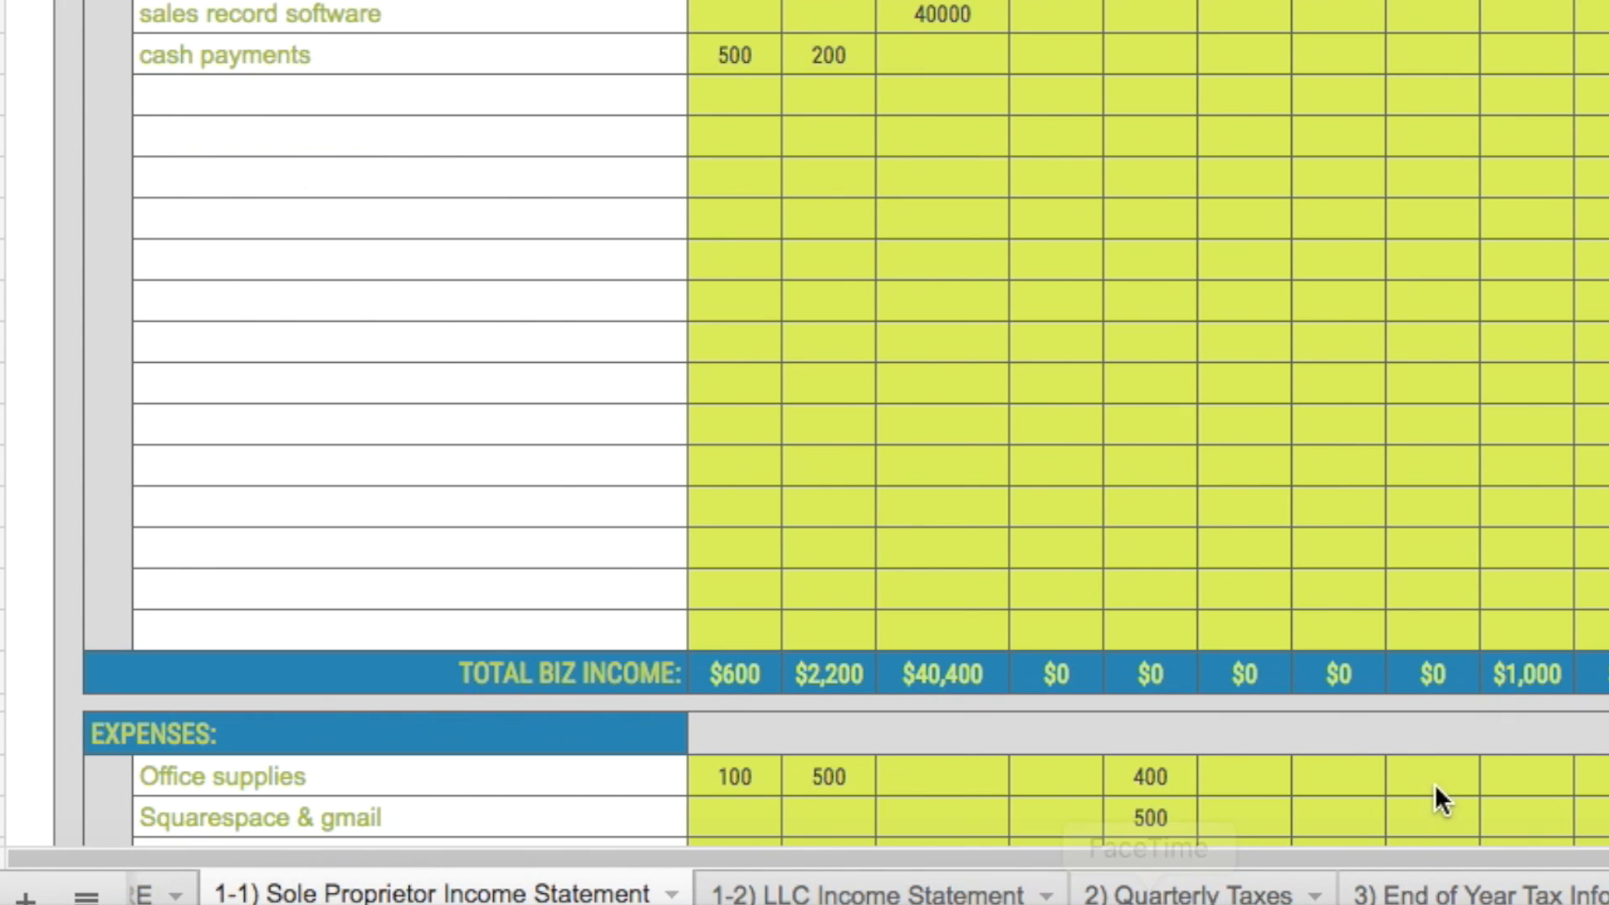
click(1398, 892)
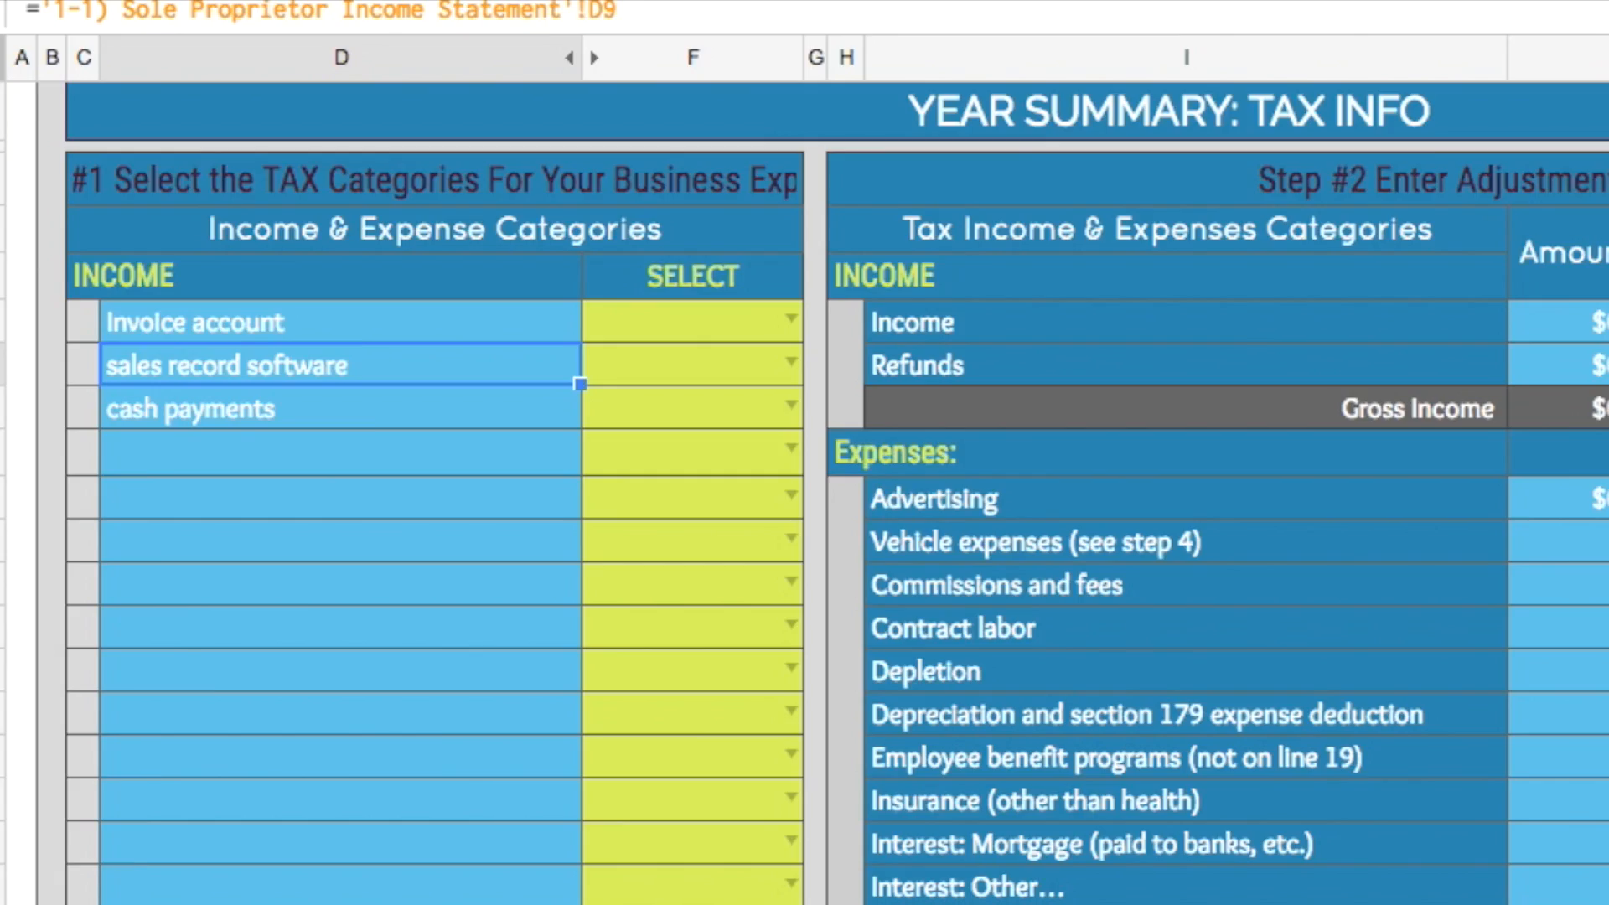
- Compare the three income descriptions in the Sole Proprietor Income Statement with the linked cells in the End of Year Tax Info sheet
click(817, 889)
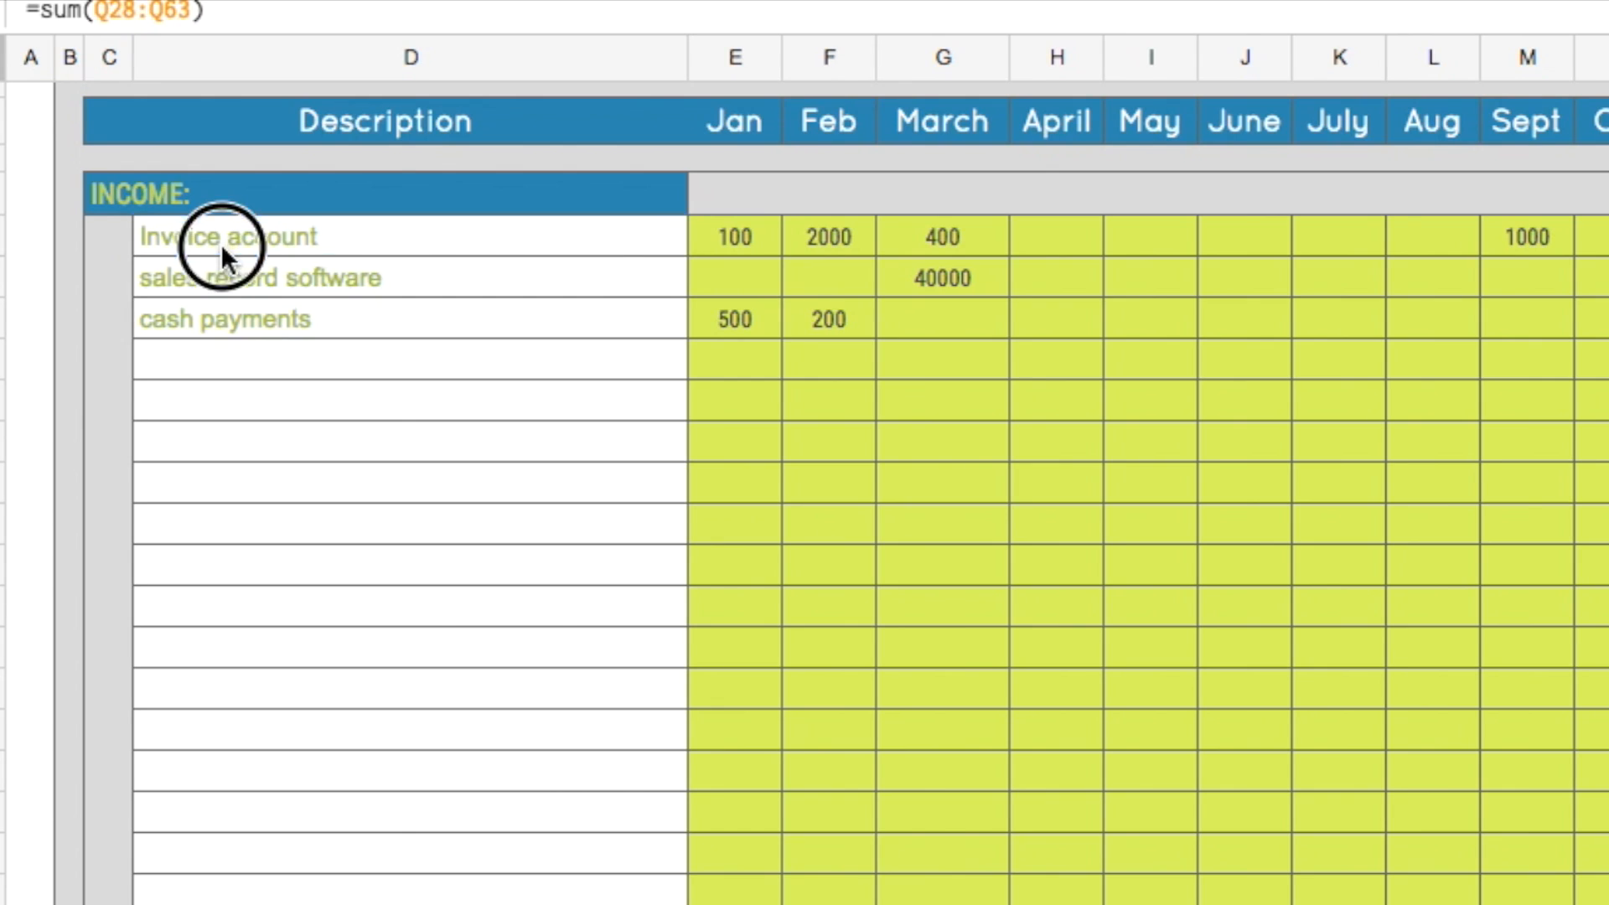
click(222, 248)
click(232, 292)
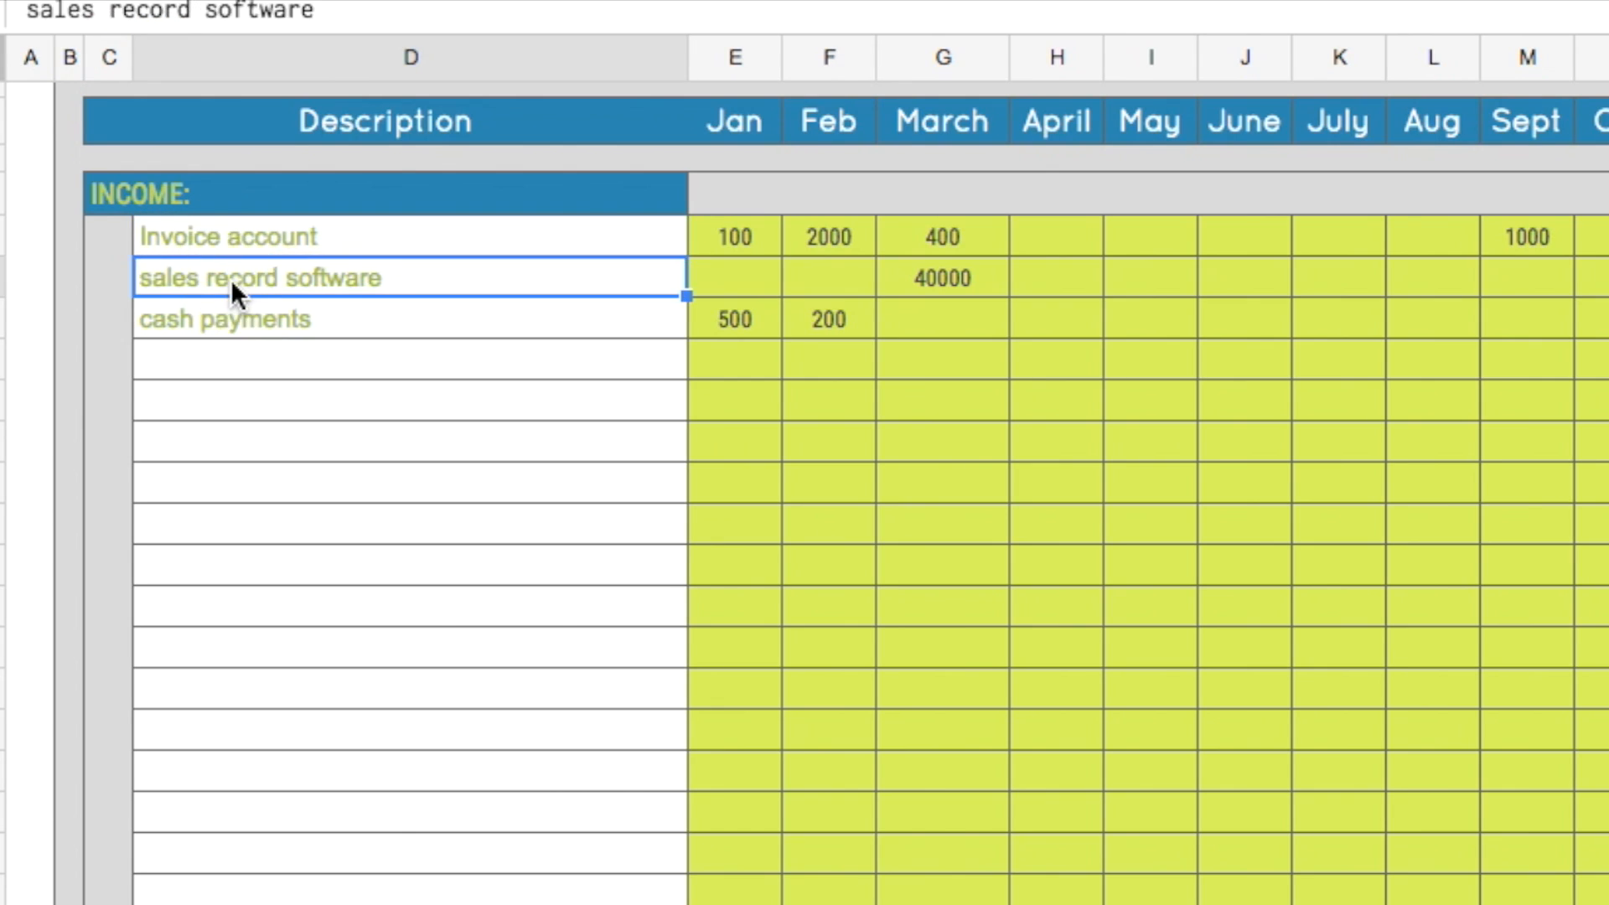
click(265, 319)
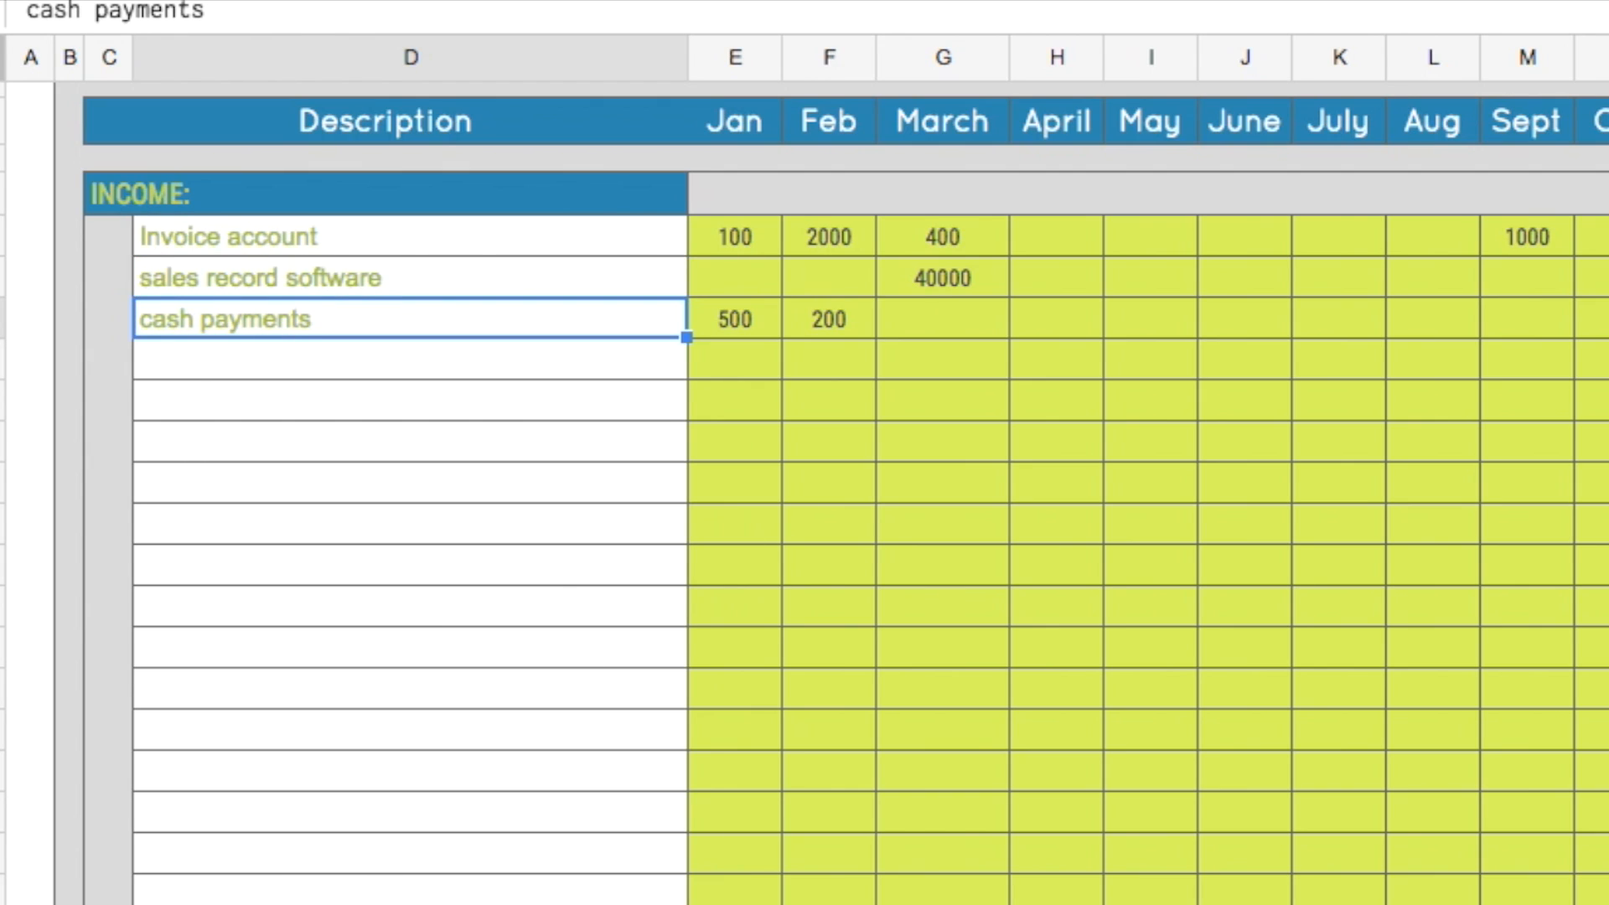
key(ctrl+shift+Page_Down)
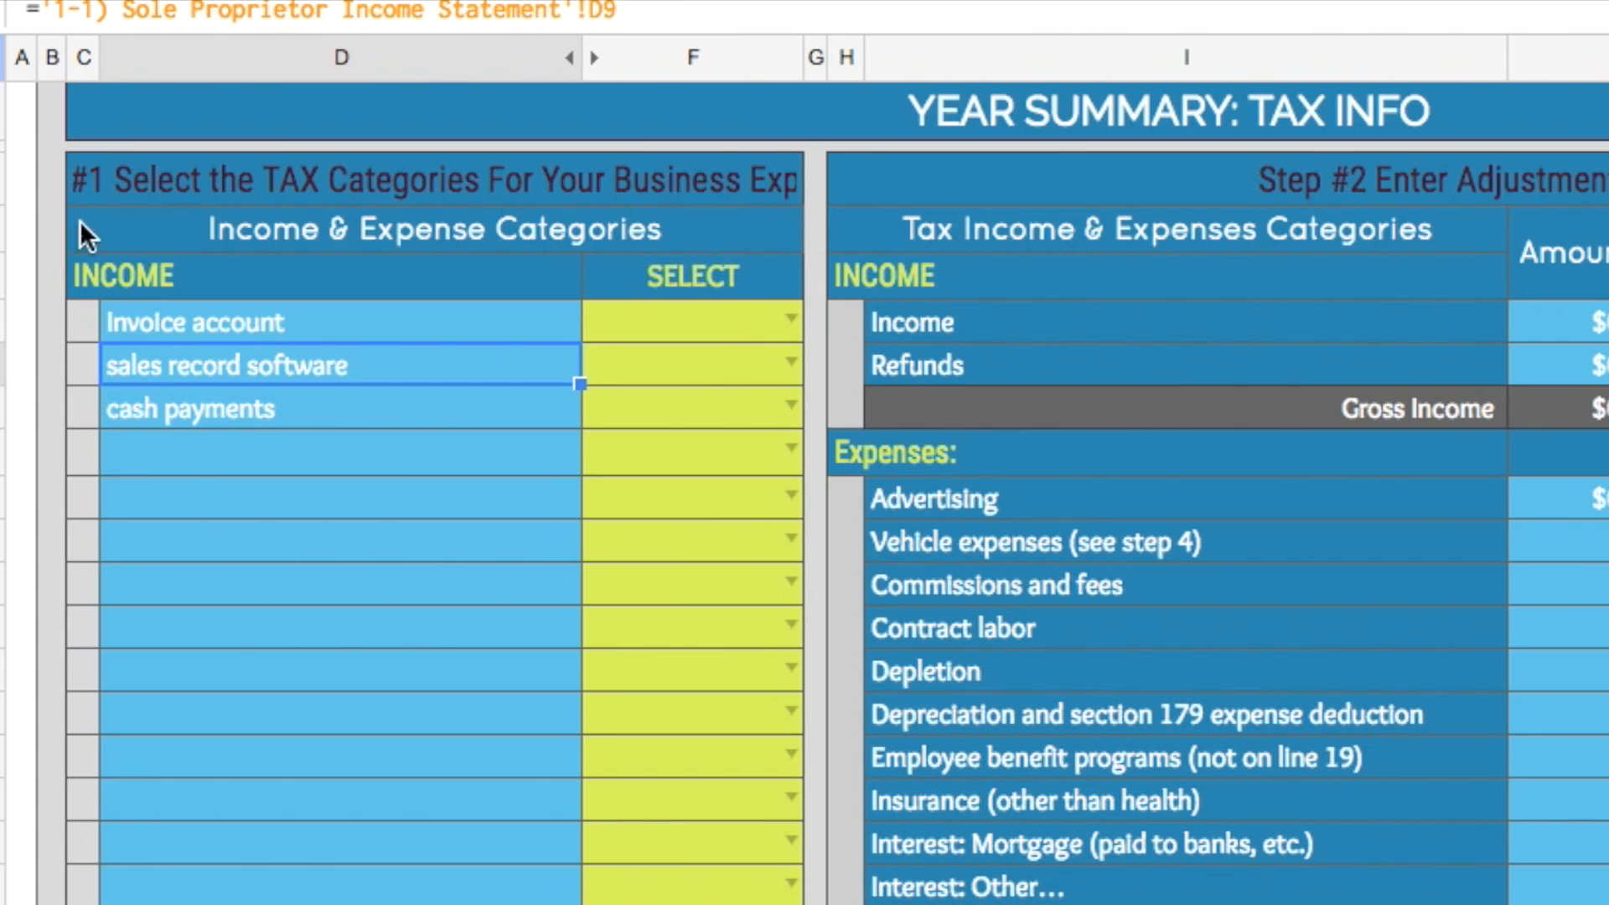
click(203, 332)
click(205, 375)
click(210, 422)
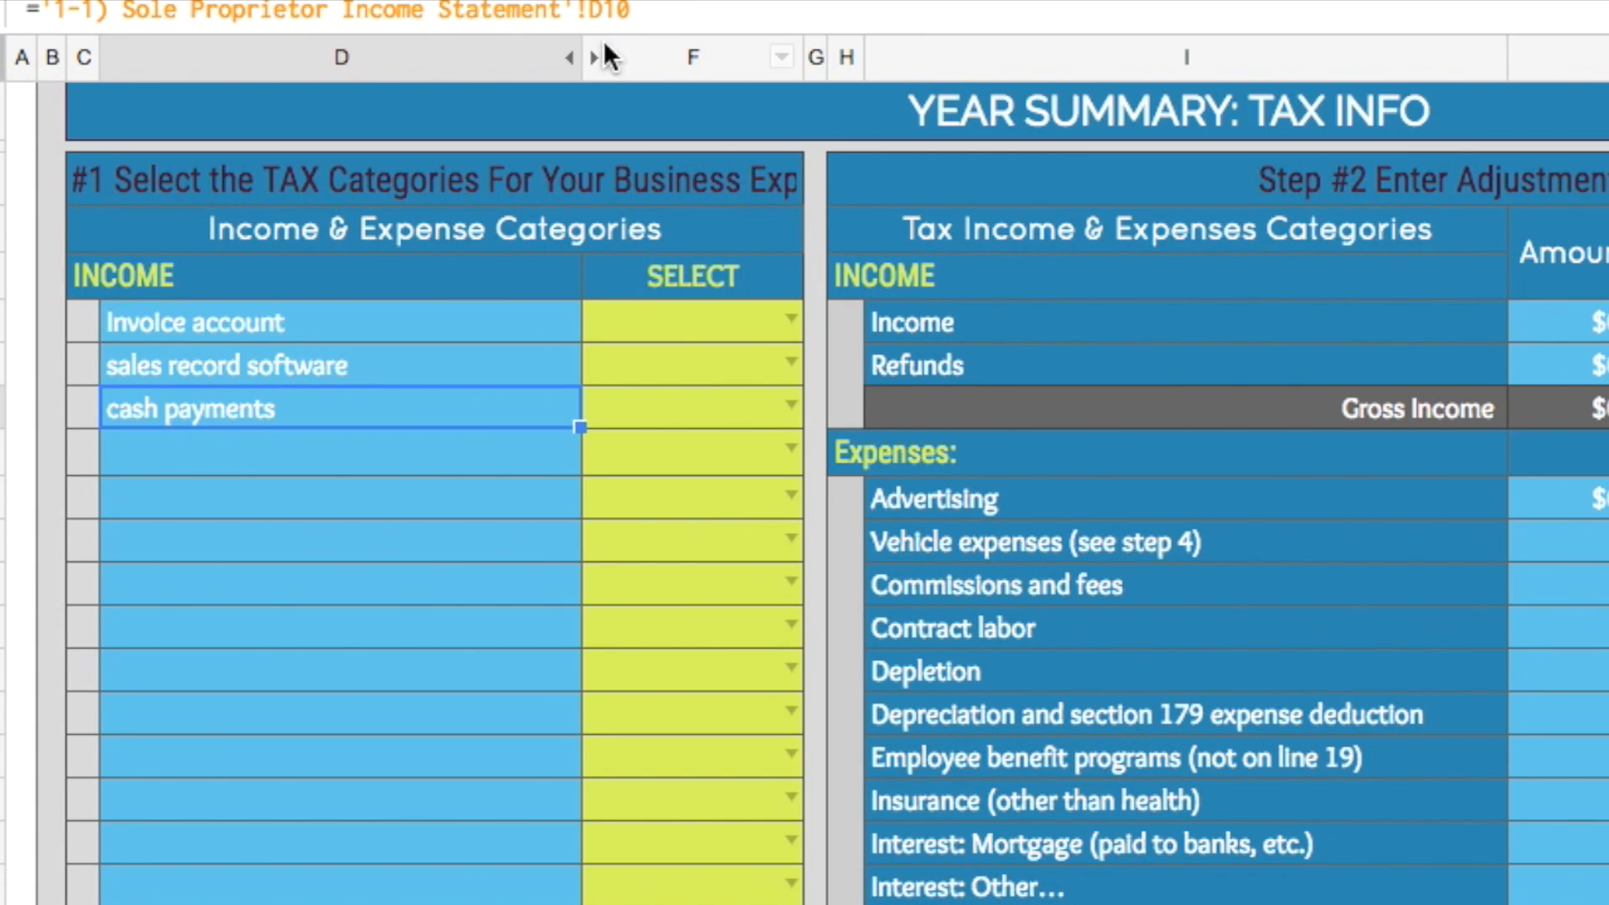
- Unhide column E and inspect the yearly income amounts and the formula in their total cell
click(592, 61)
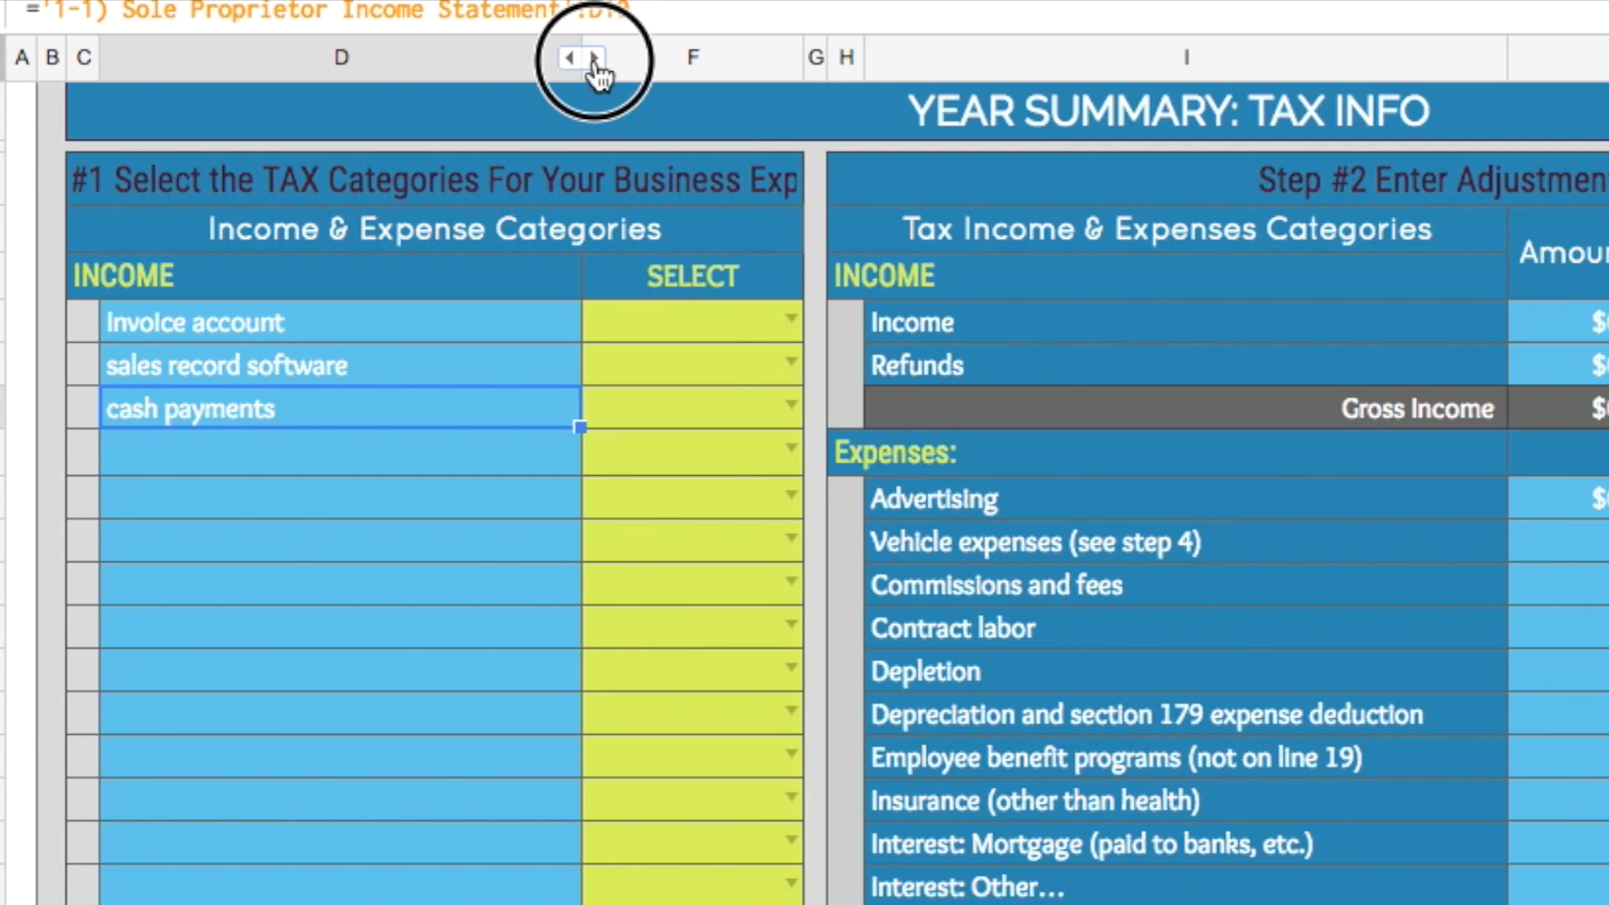
scroll(692, 415, down, 3)
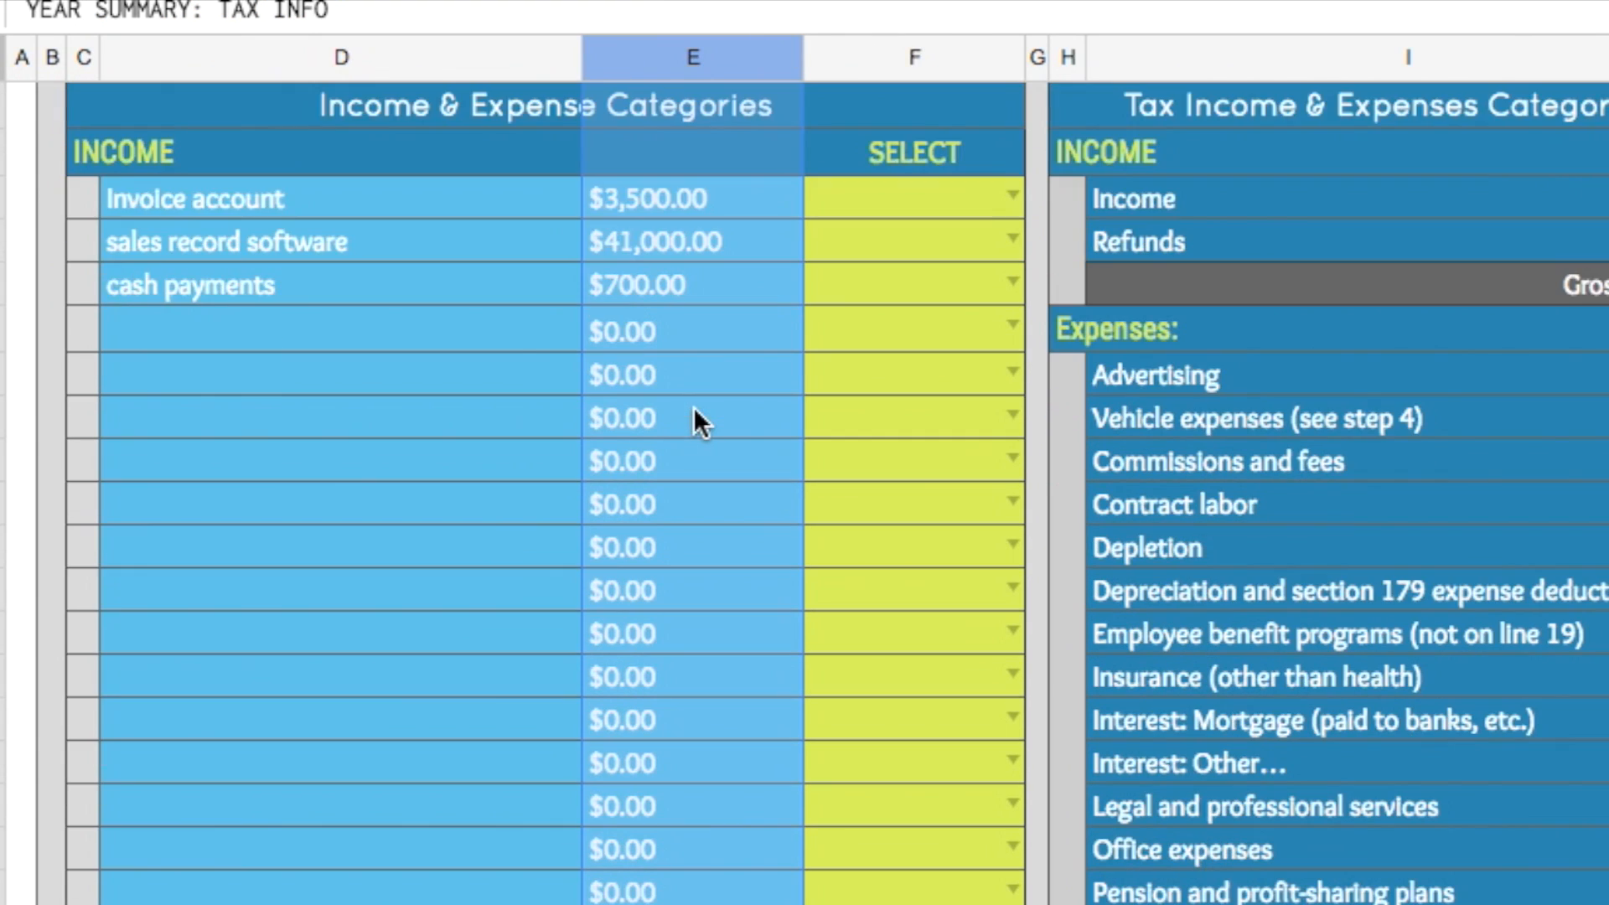
scroll(687, 431, down, 6)
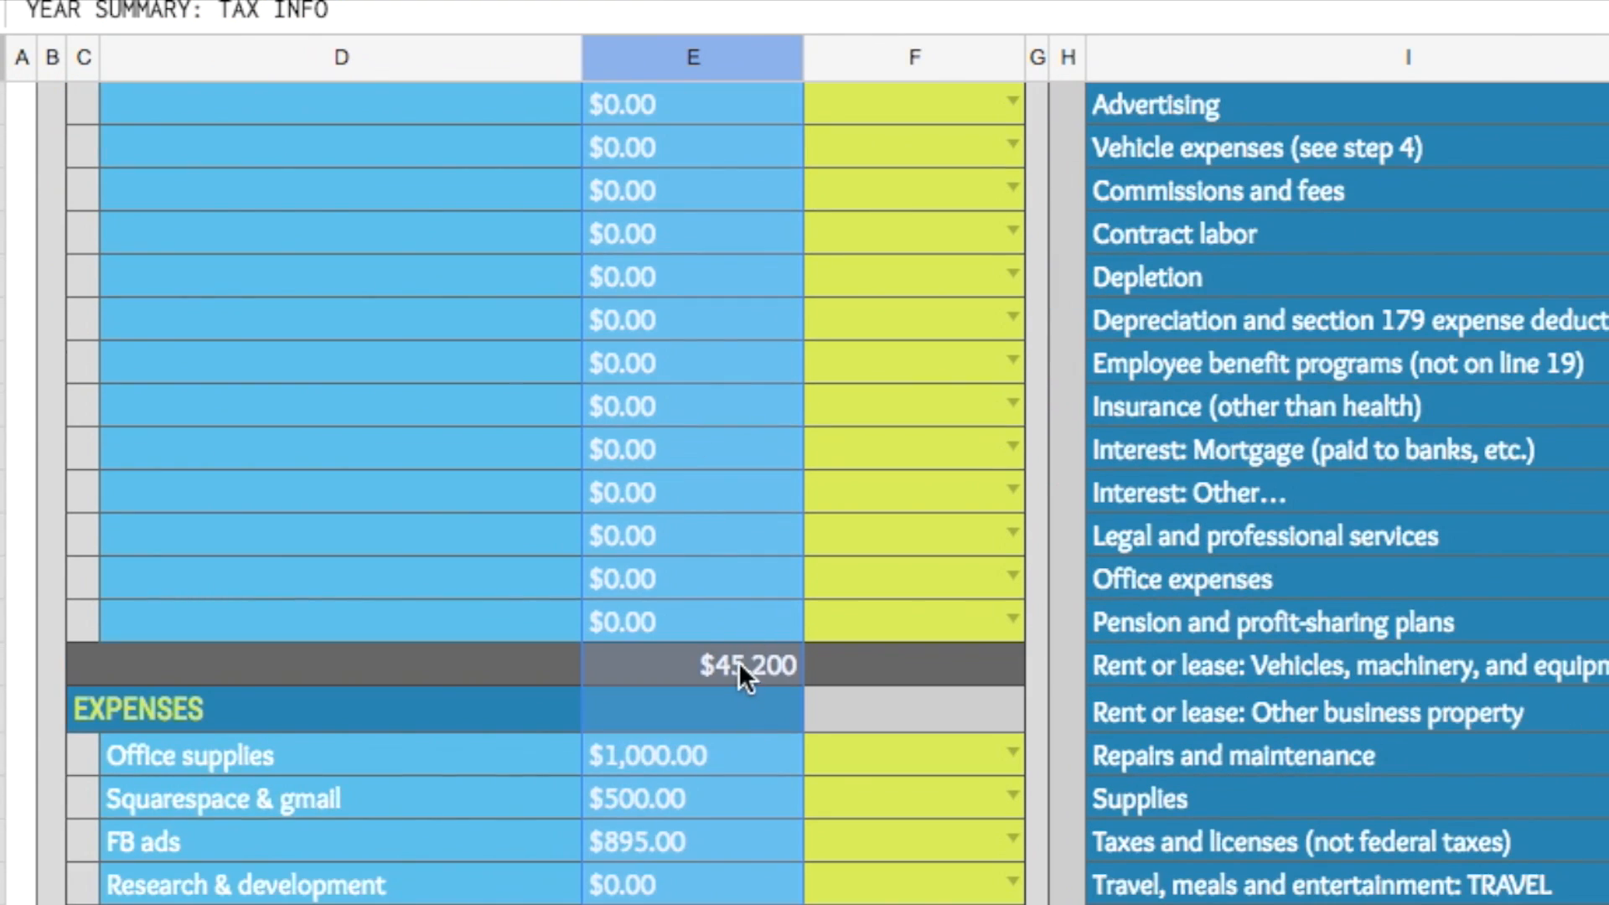
click(741, 673)
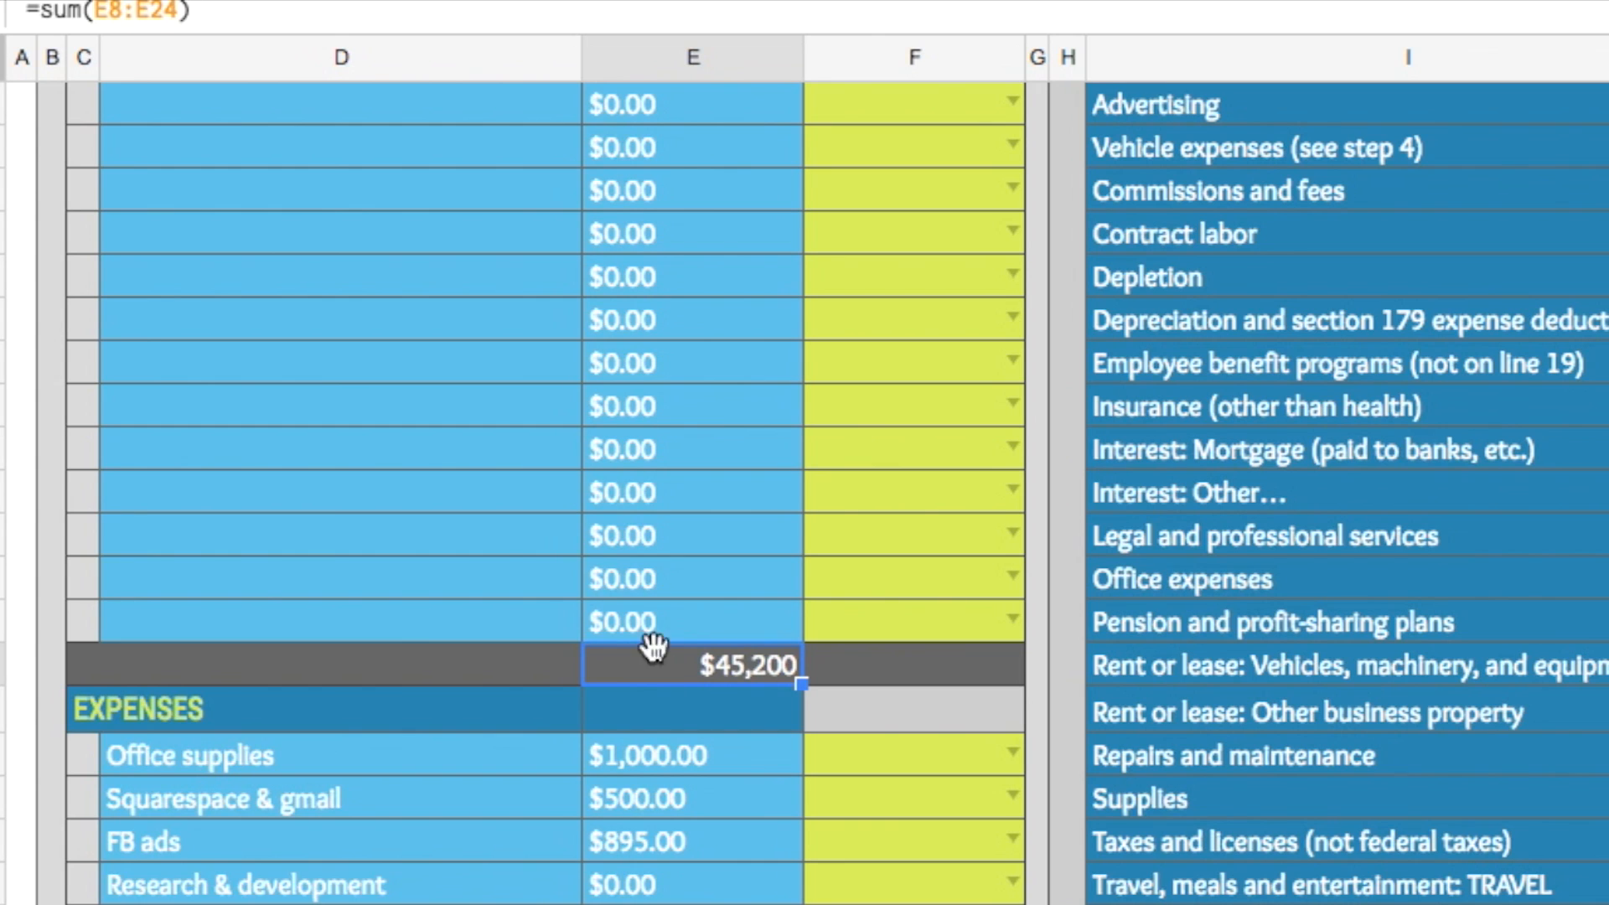
- Compare the expense rows of the tax summary with the expenses in the Sole Proprietor Income Statement sheet
scroll(701, 666, down, 6)
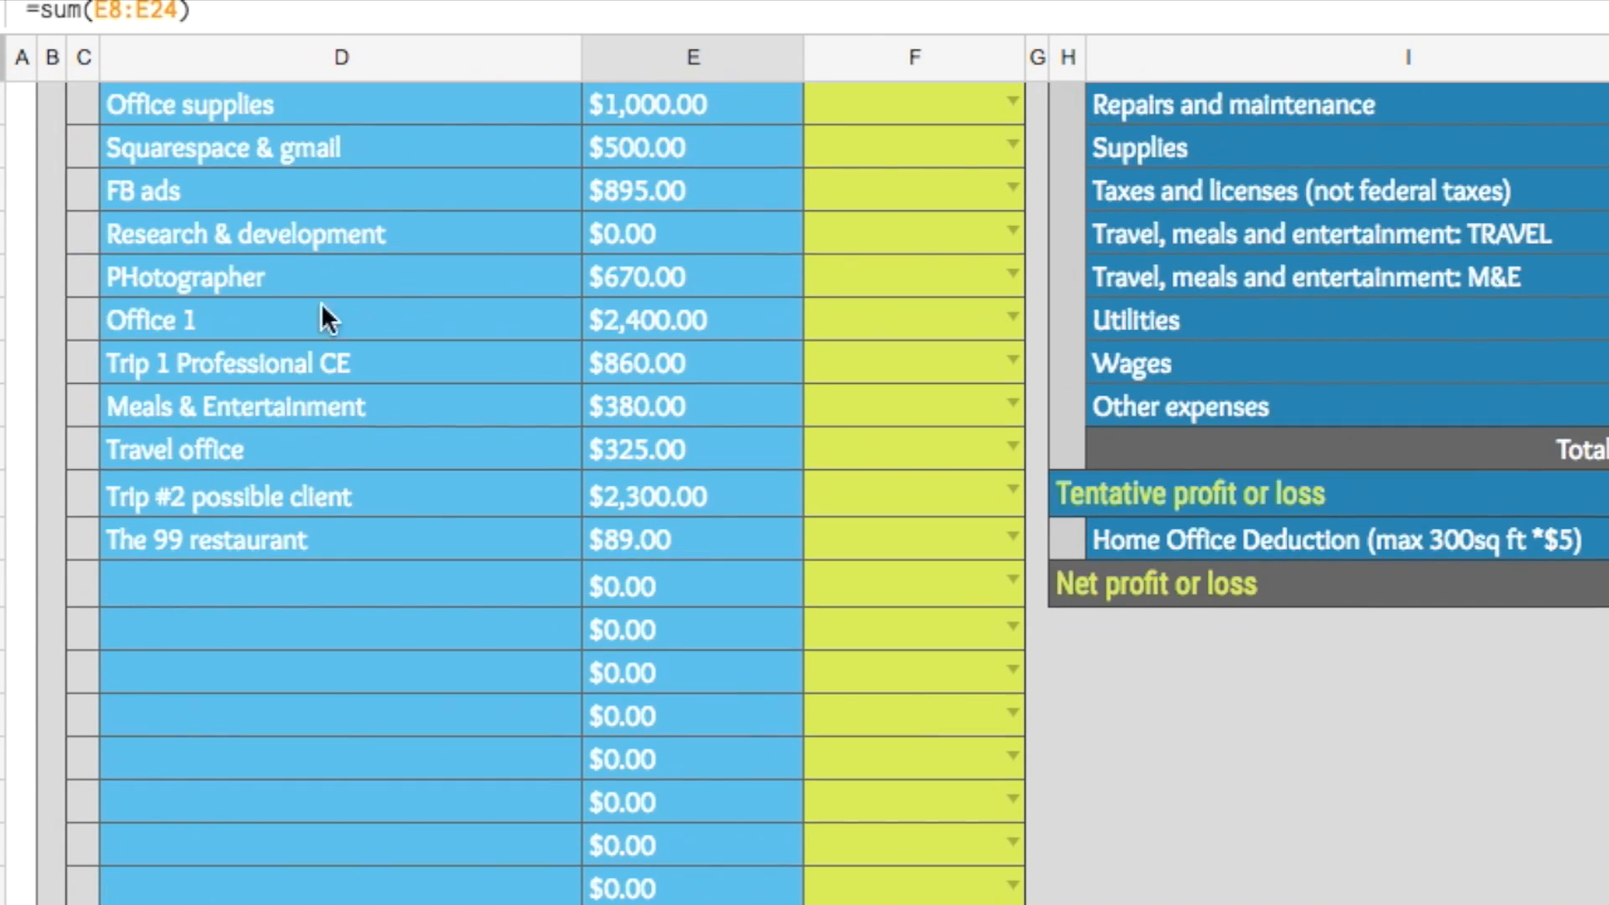
click(310, 902)
scroll(318, 467, down, 8)
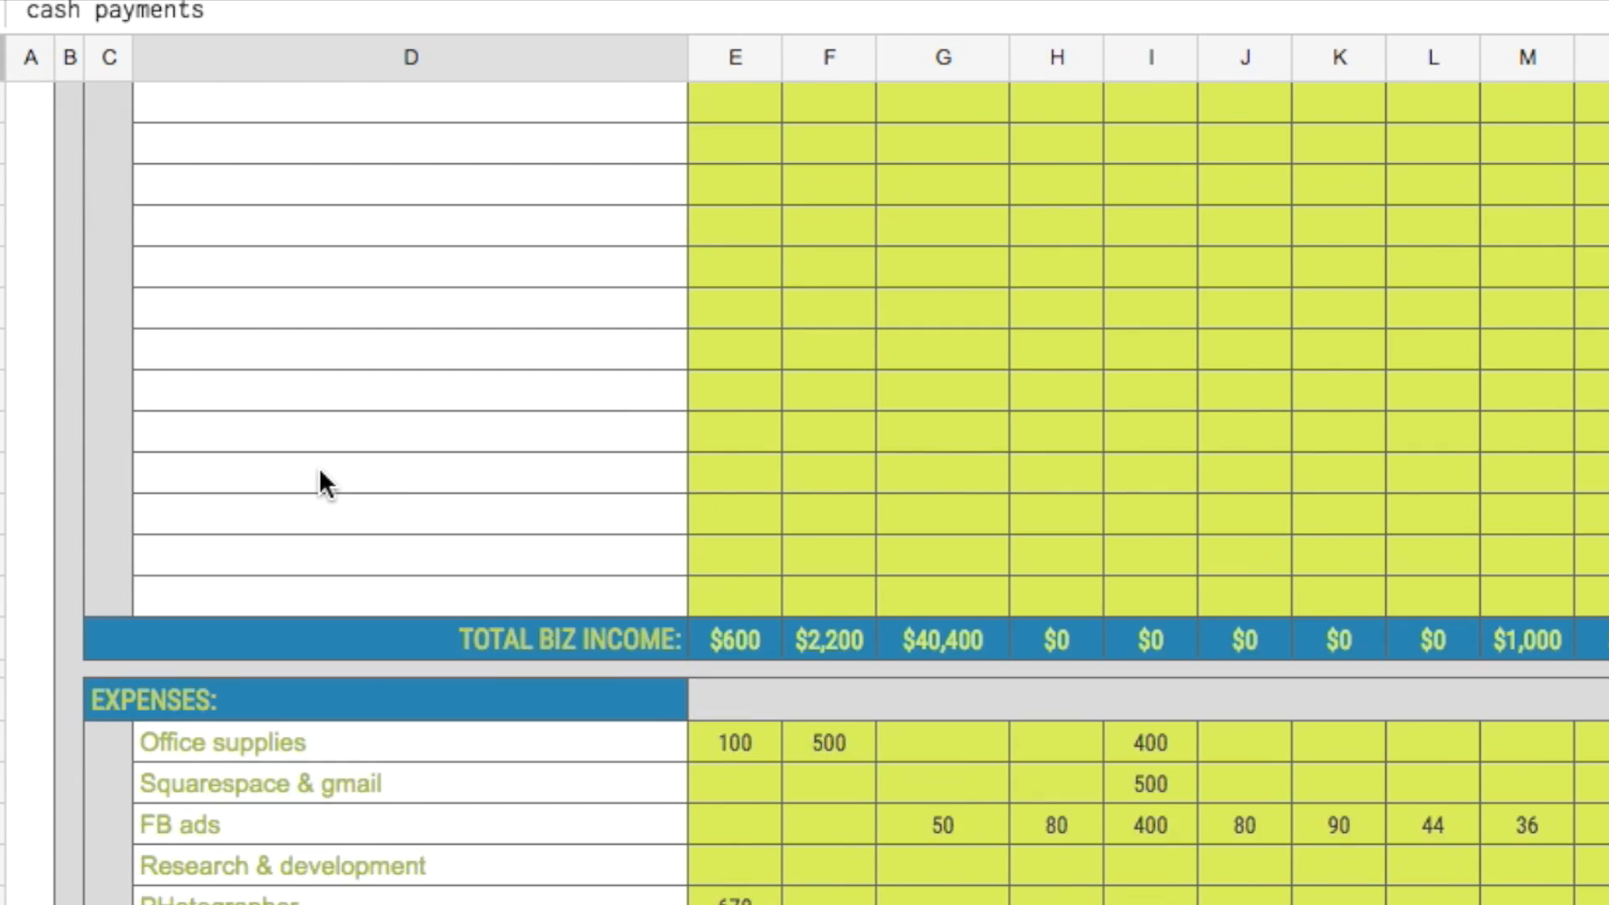
- Hide column E with the yearly amounts on the End of Year Tax Info sheet
click(616, 61)
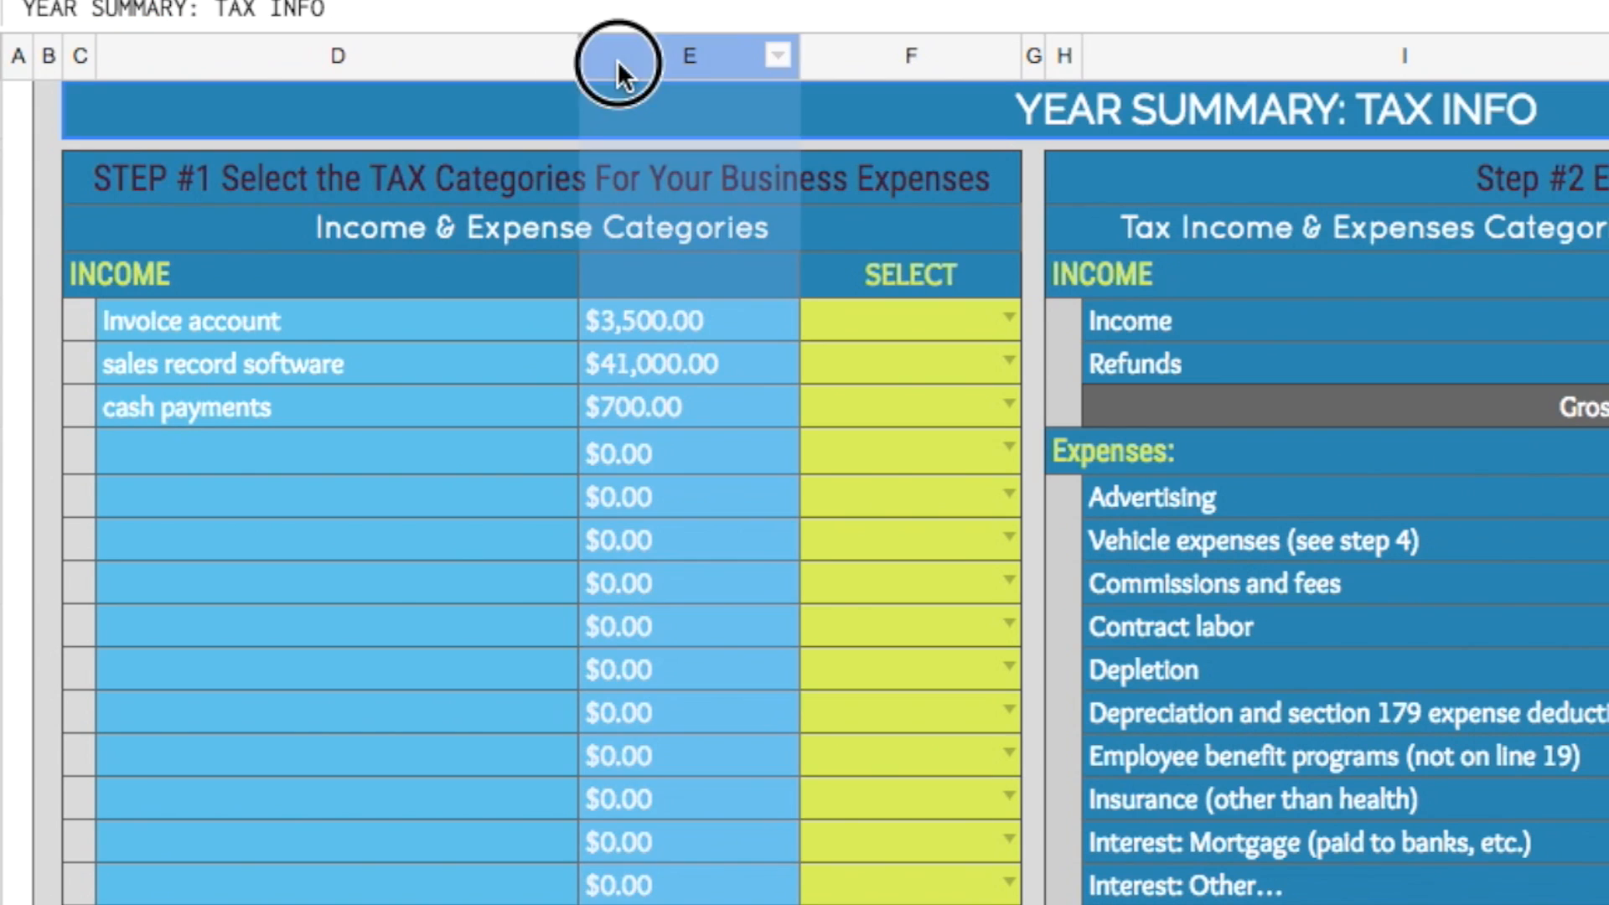
right_click(617, 60)
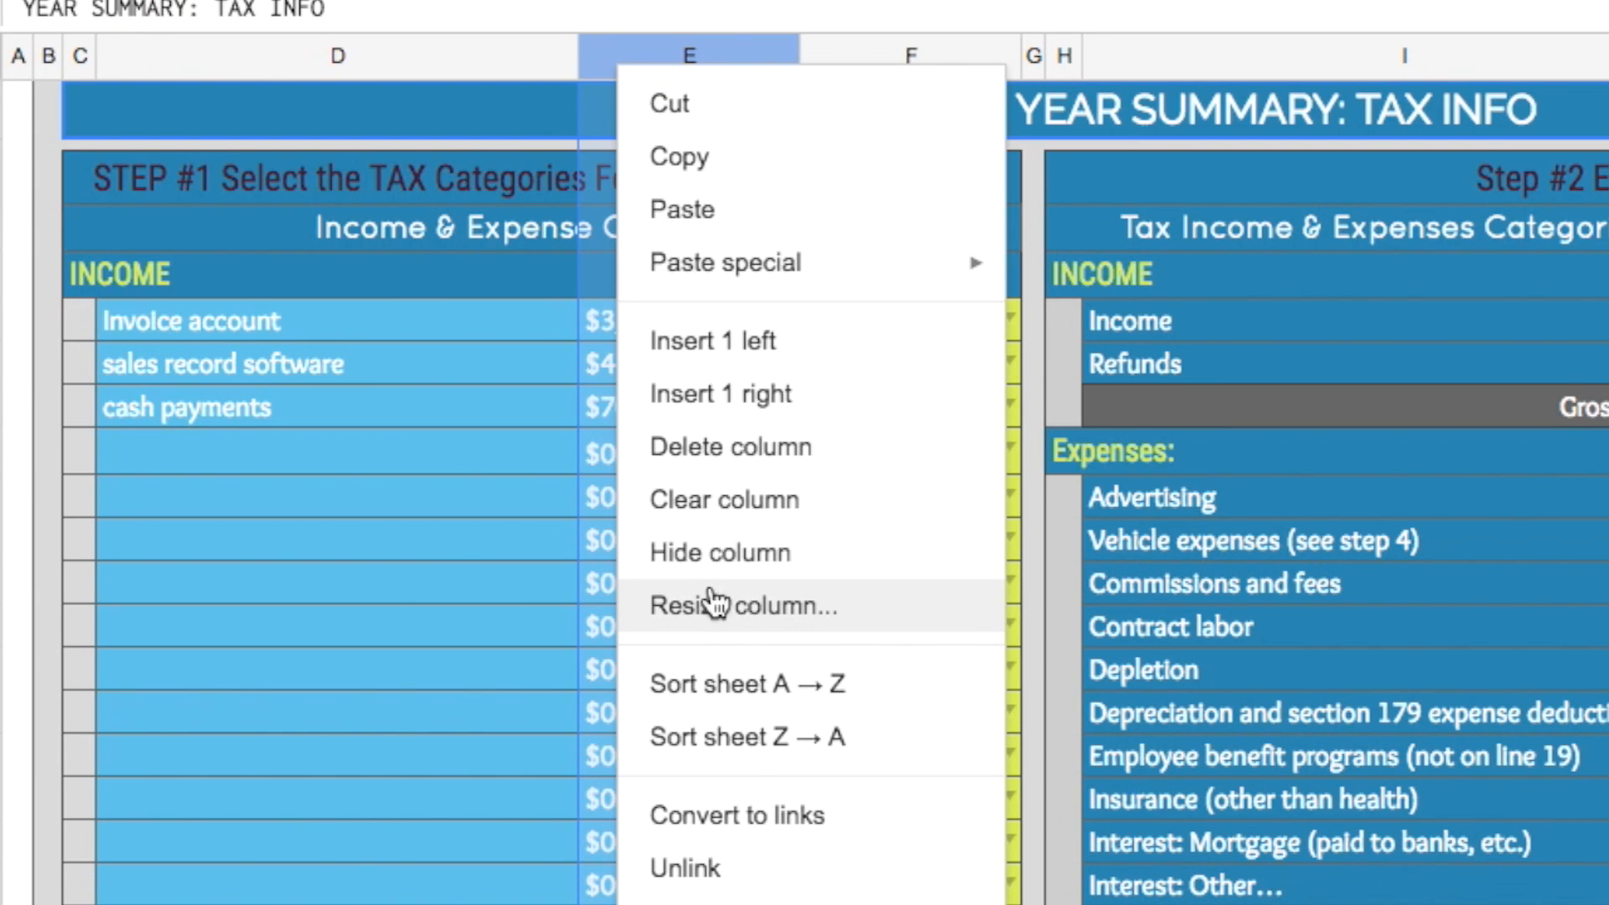
click(716, 557)
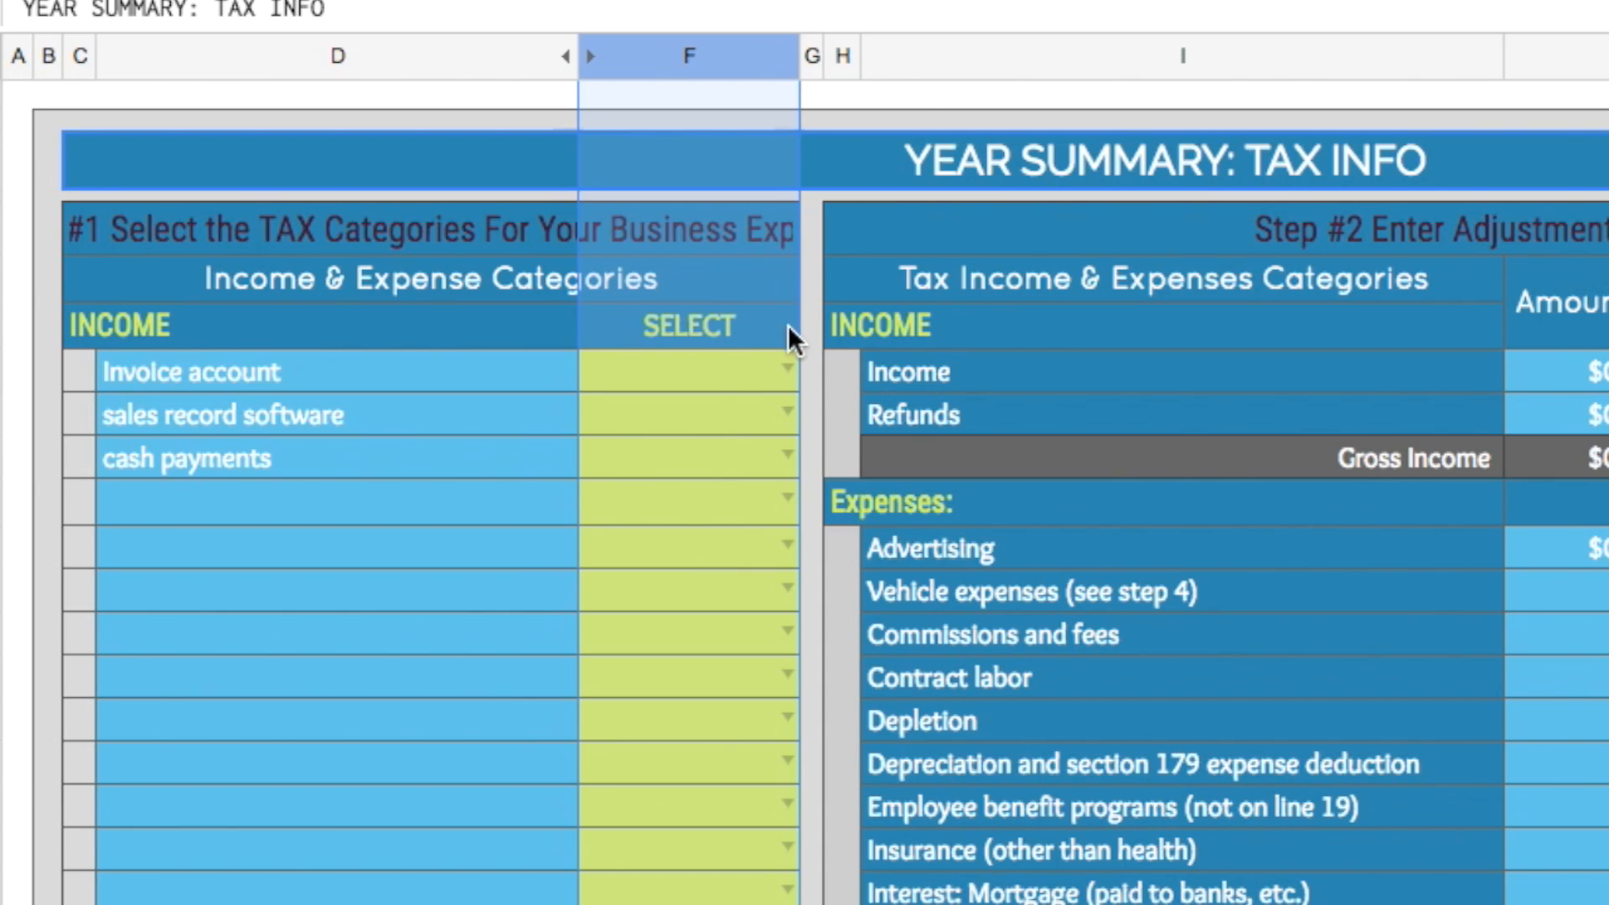
- Assign the tax category Income to the Invoice account, sales record software and cash payments rows
click(788, 368)
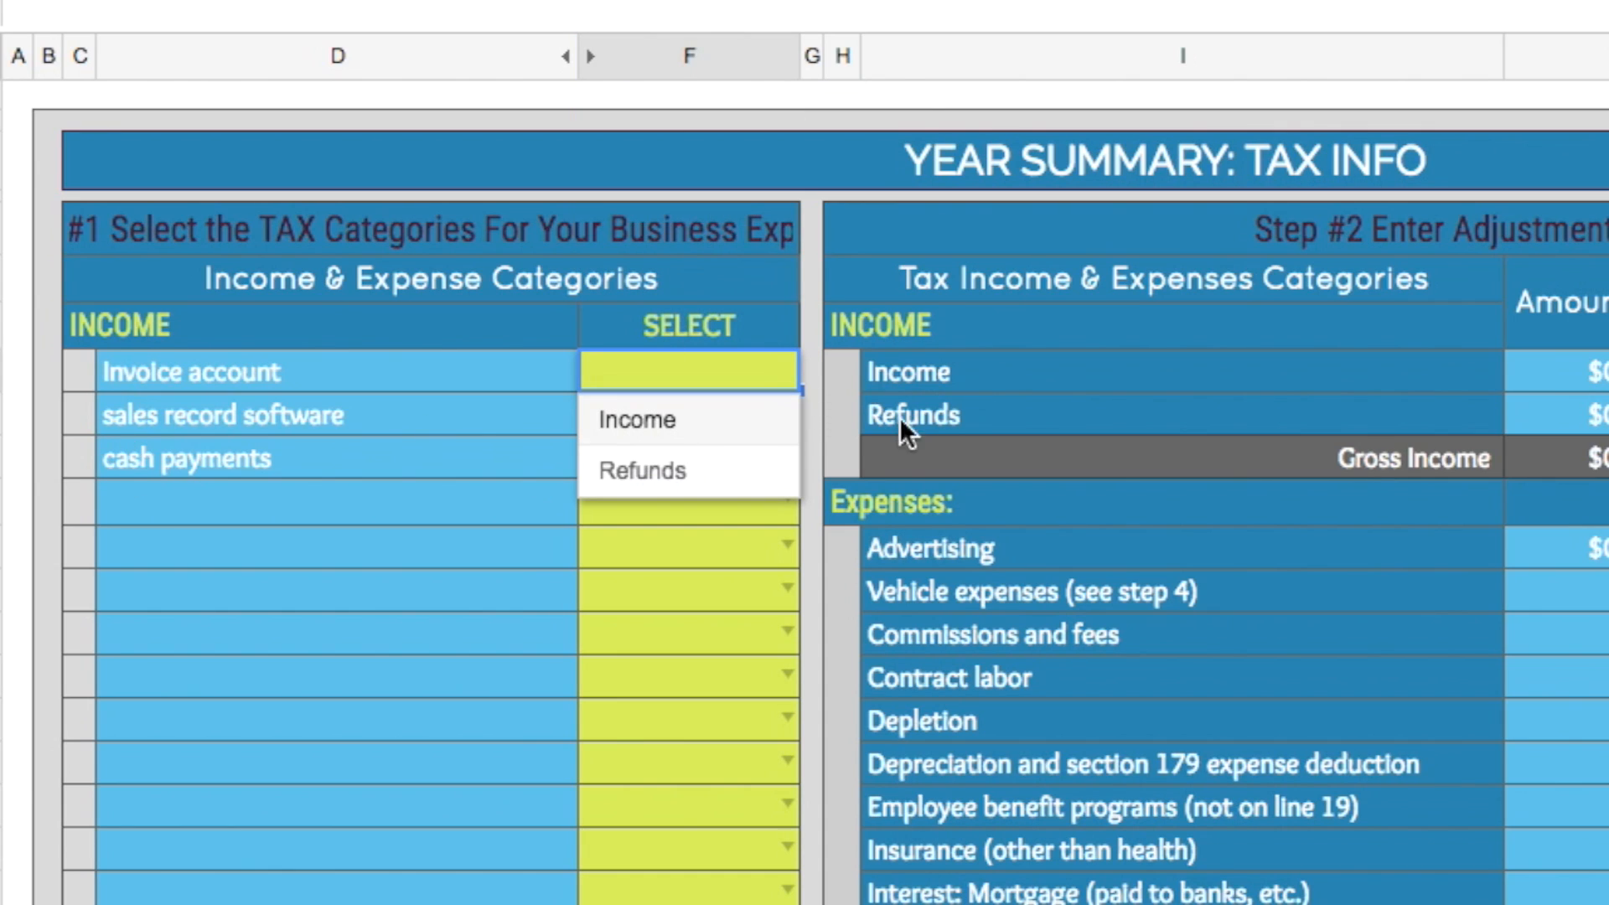
click(914, 293)
click(921, 419)
click(616, 381)
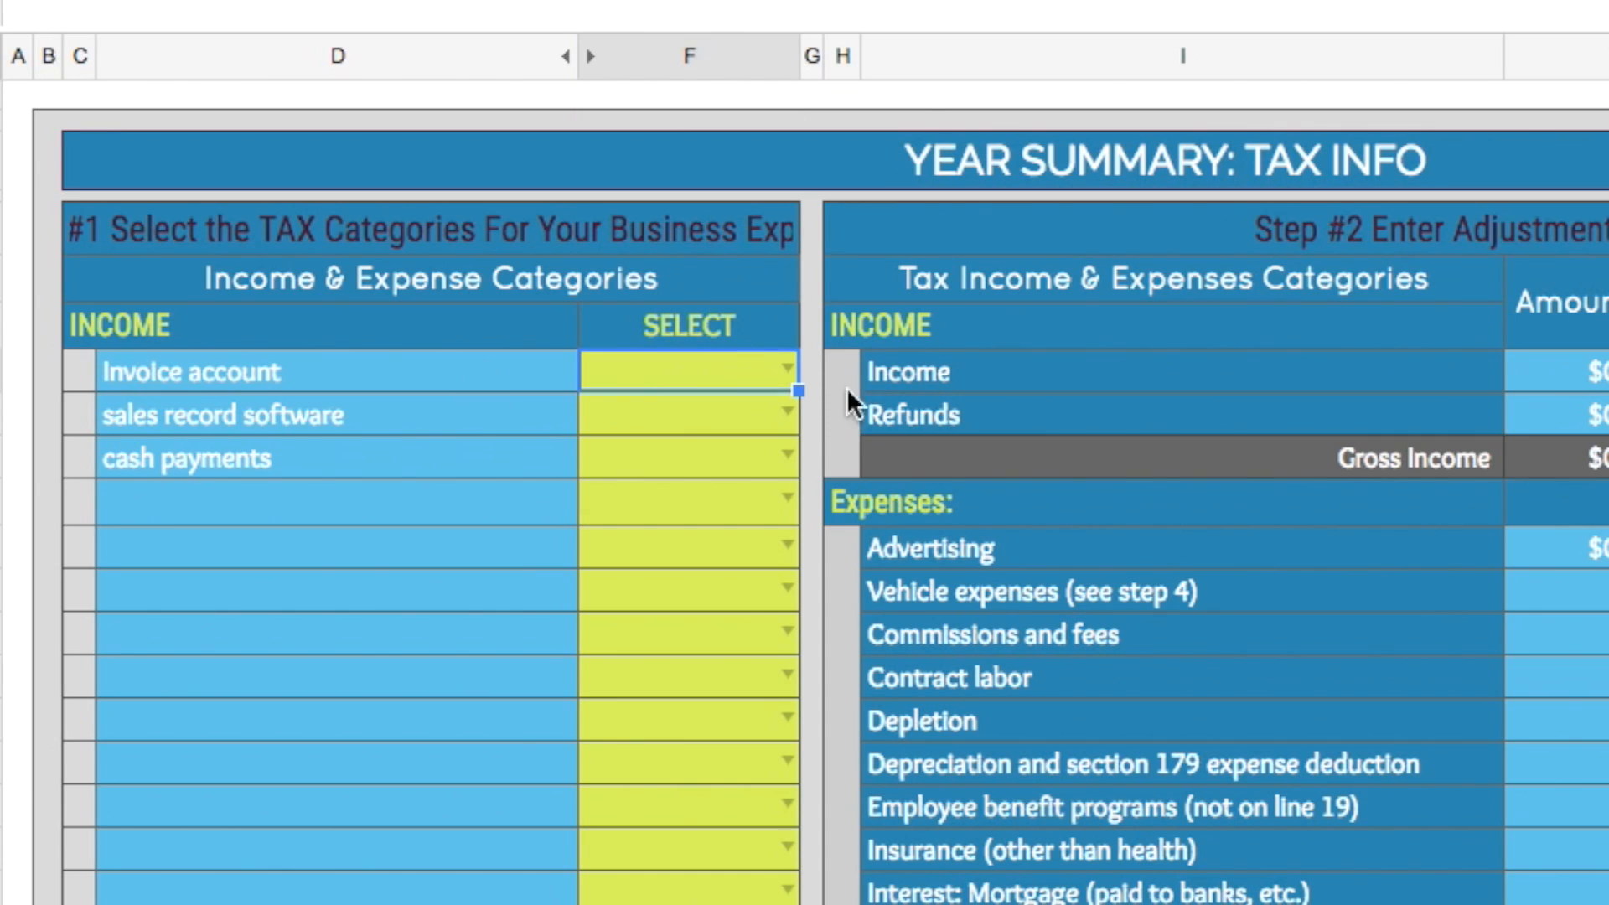
click(788, 366)
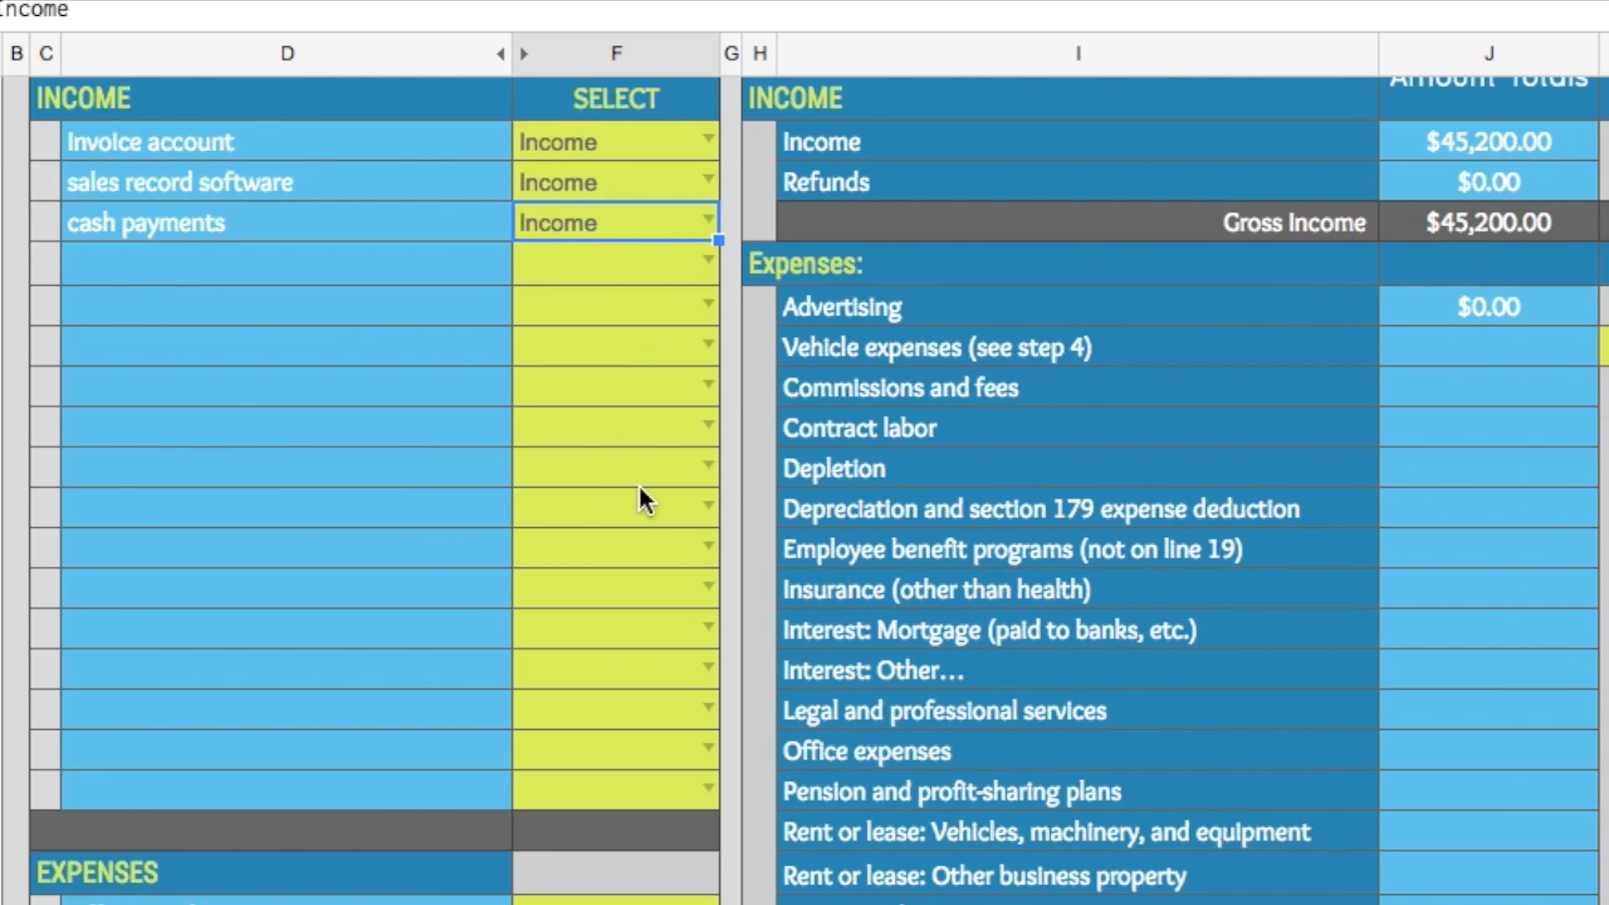
- Inspect the formulas behind the Income amount total and the Gross Income cell
scroll(639, 499, up, 1)
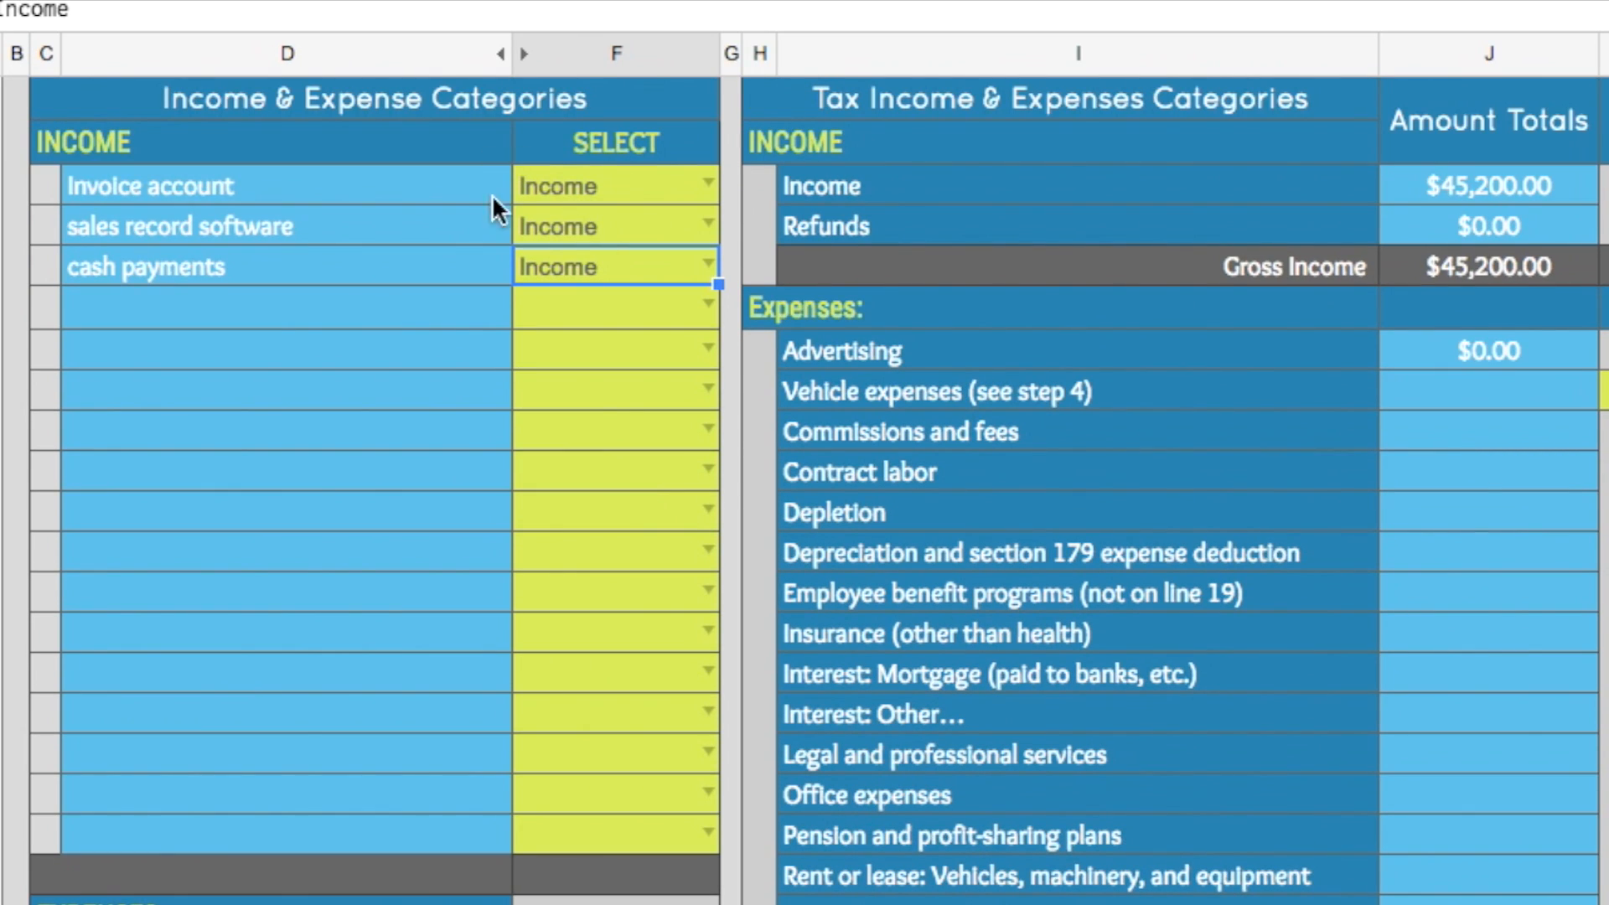
scroll(1358, 225, up, 1)
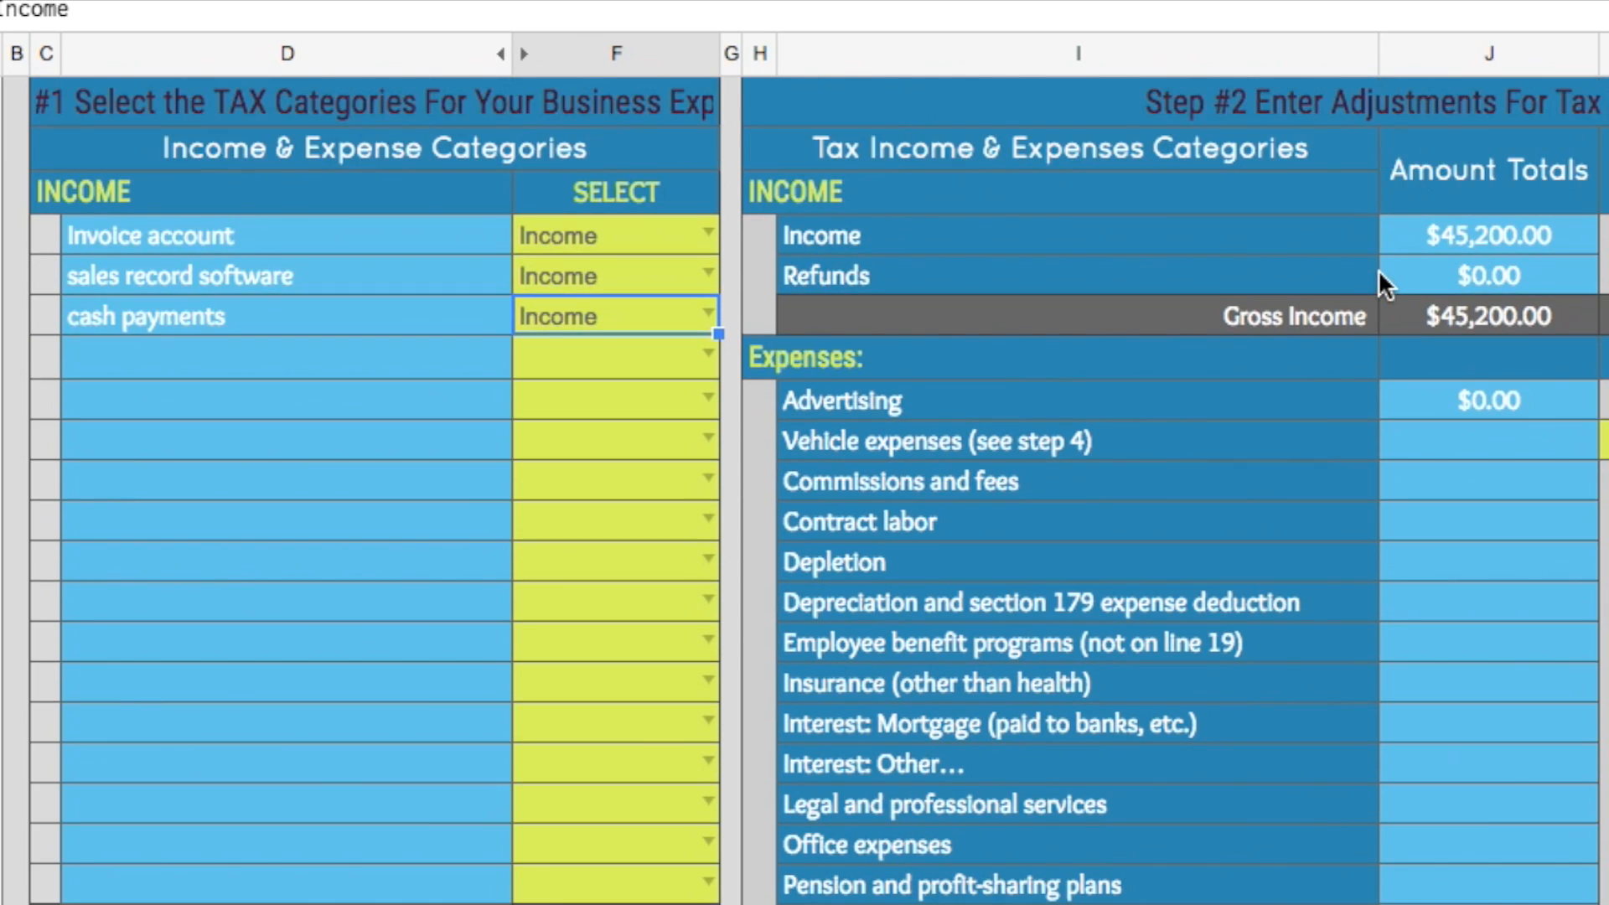
click(1488, 236)
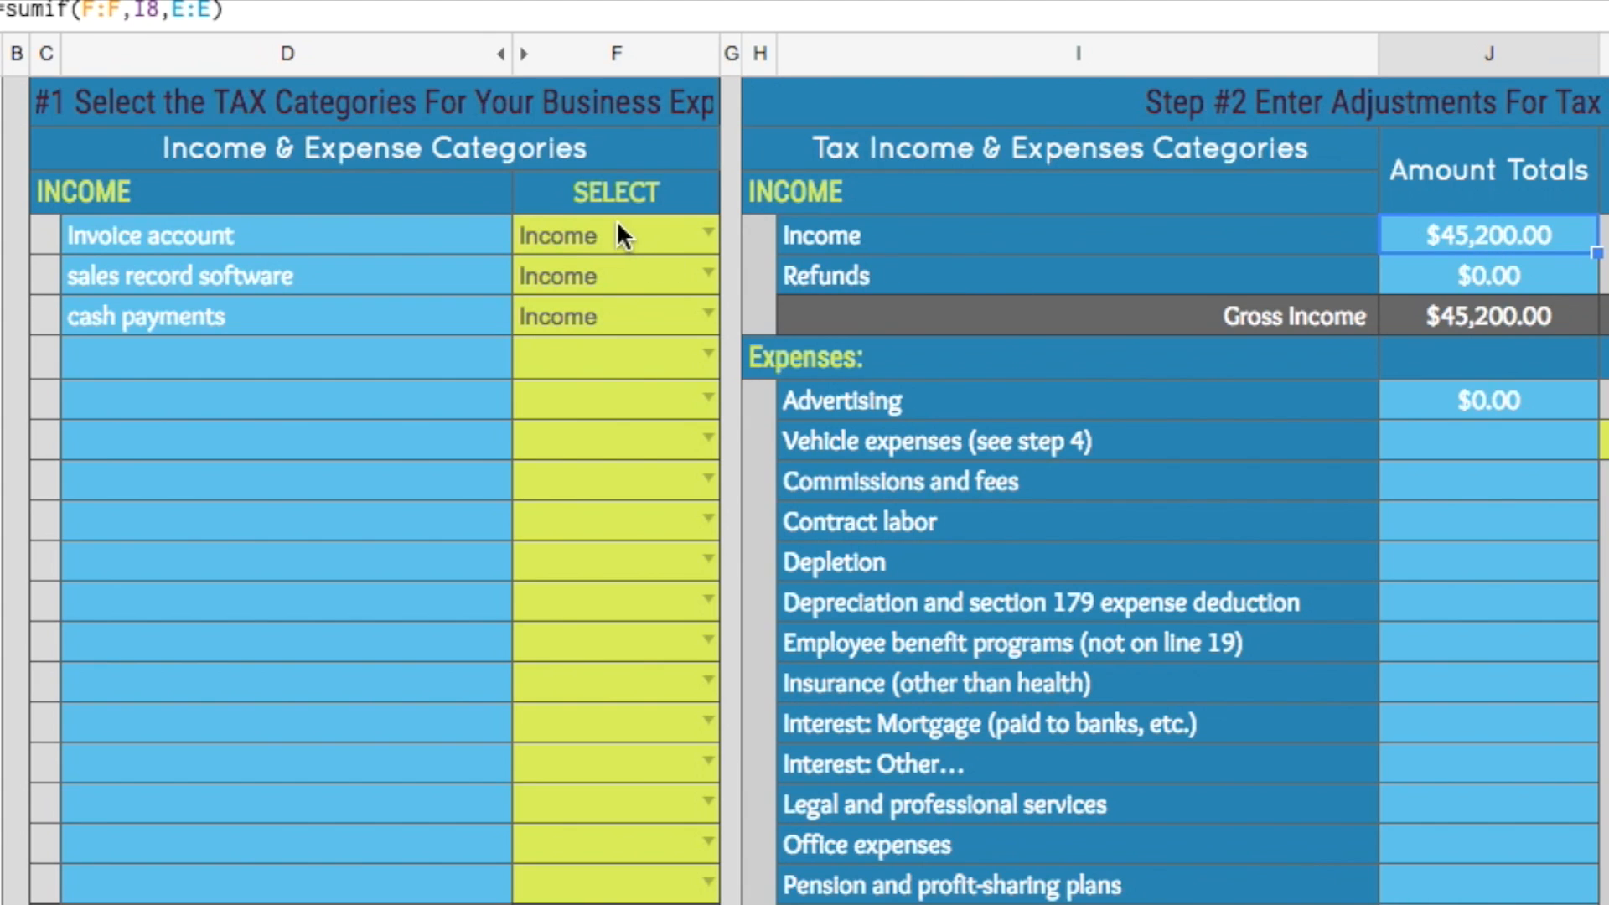
click(1530, 335)
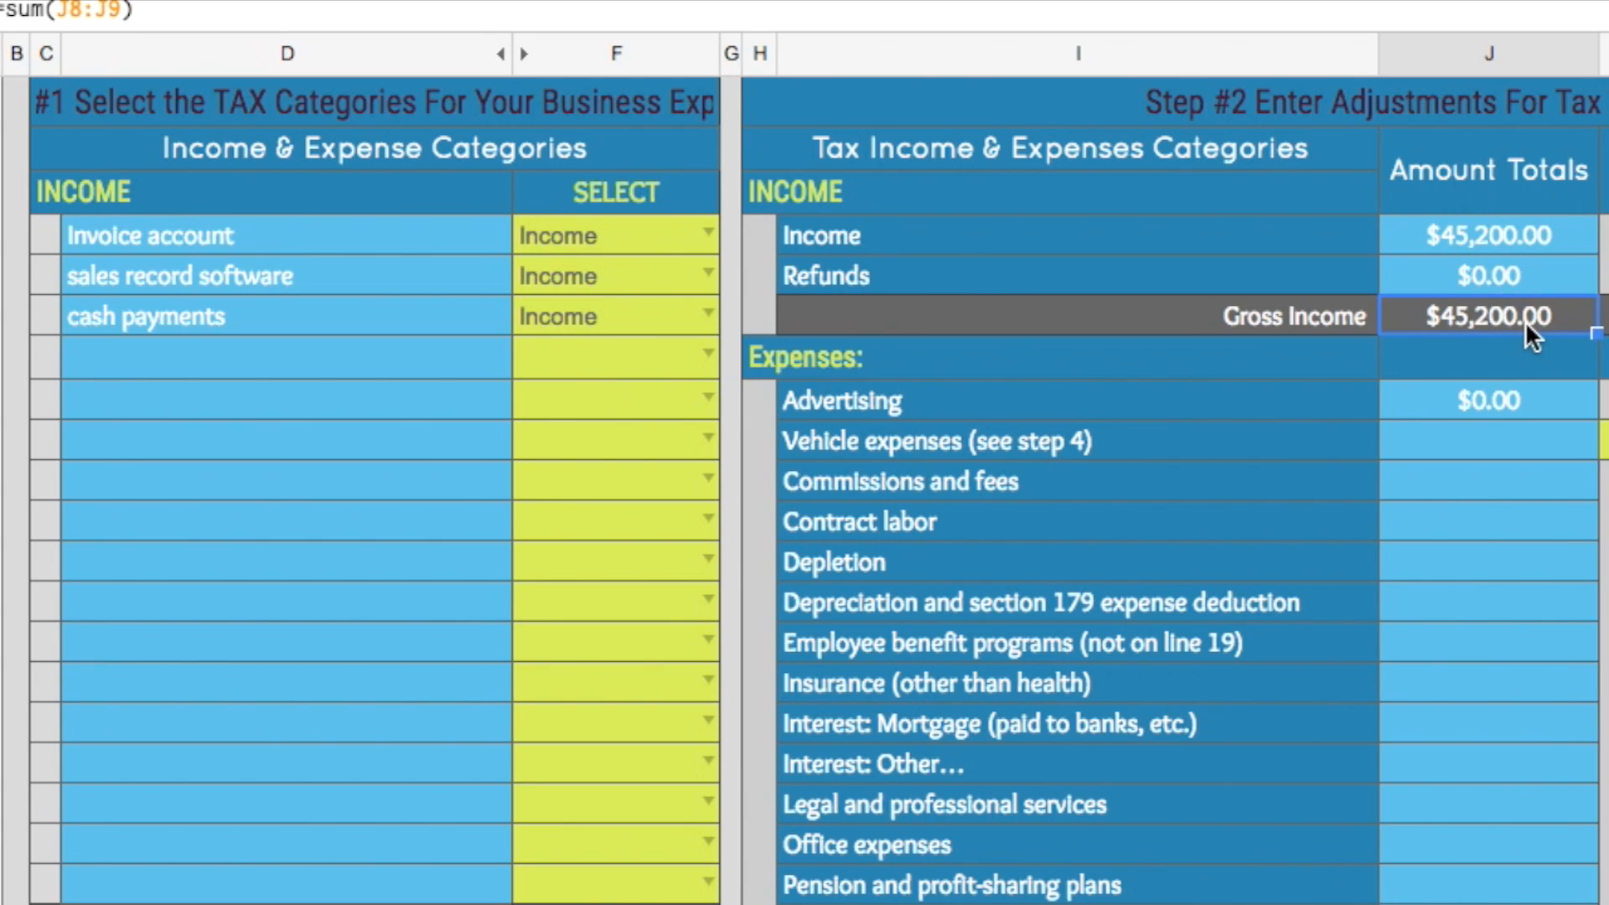
- Assign the tax category Office expenses to the Office supplies row in the expenses section
scroll(823, 743, down, 6)
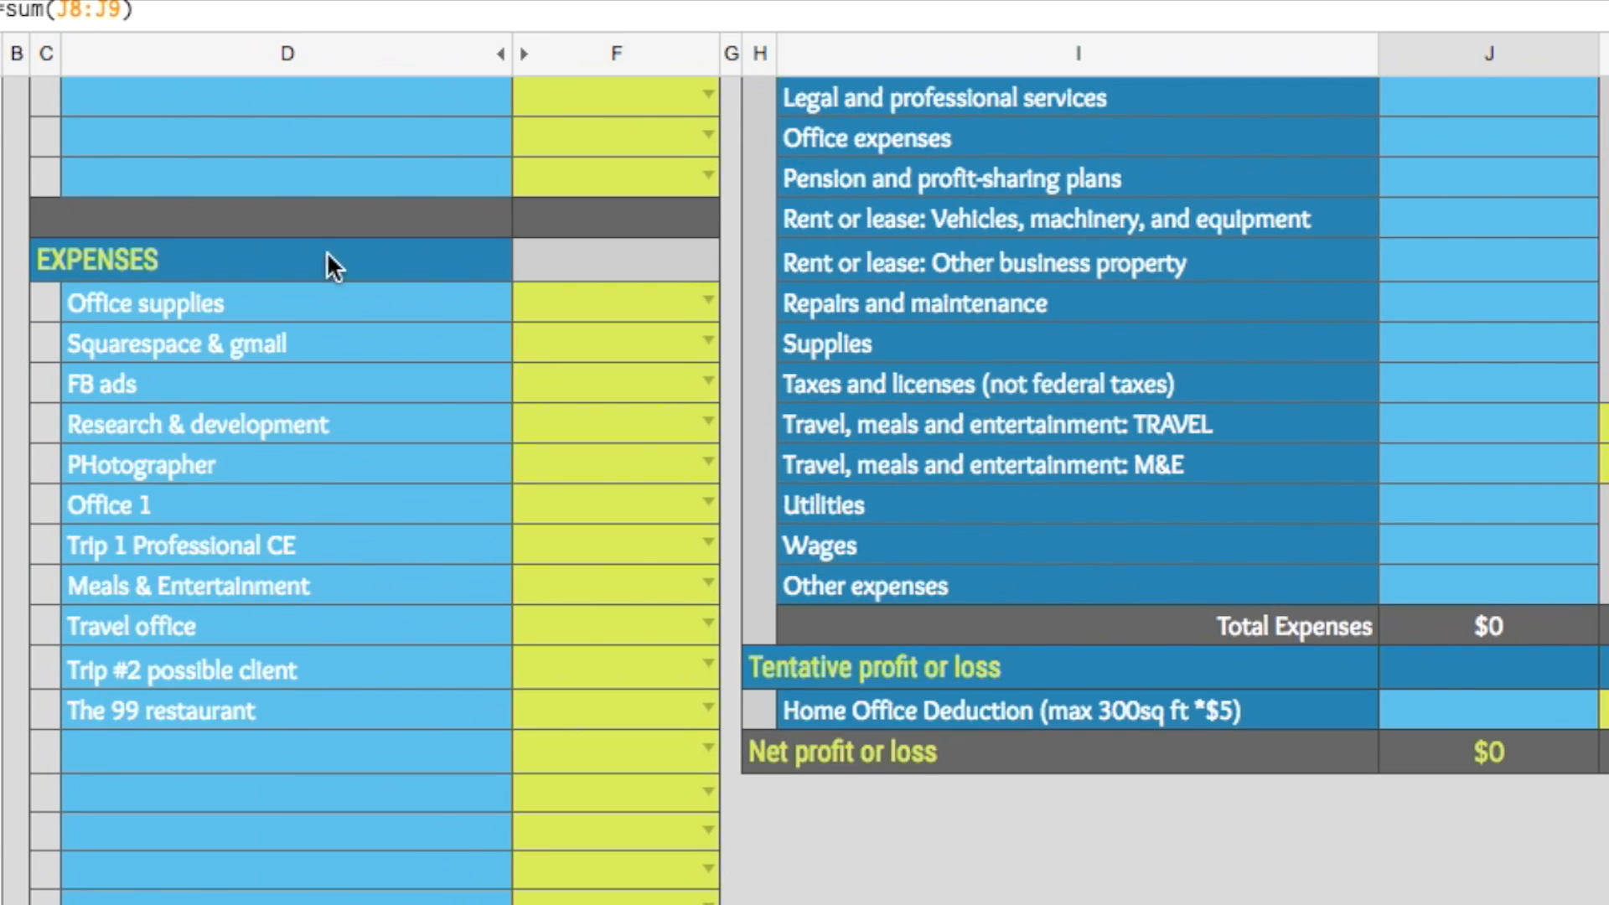
click(1055, 591)
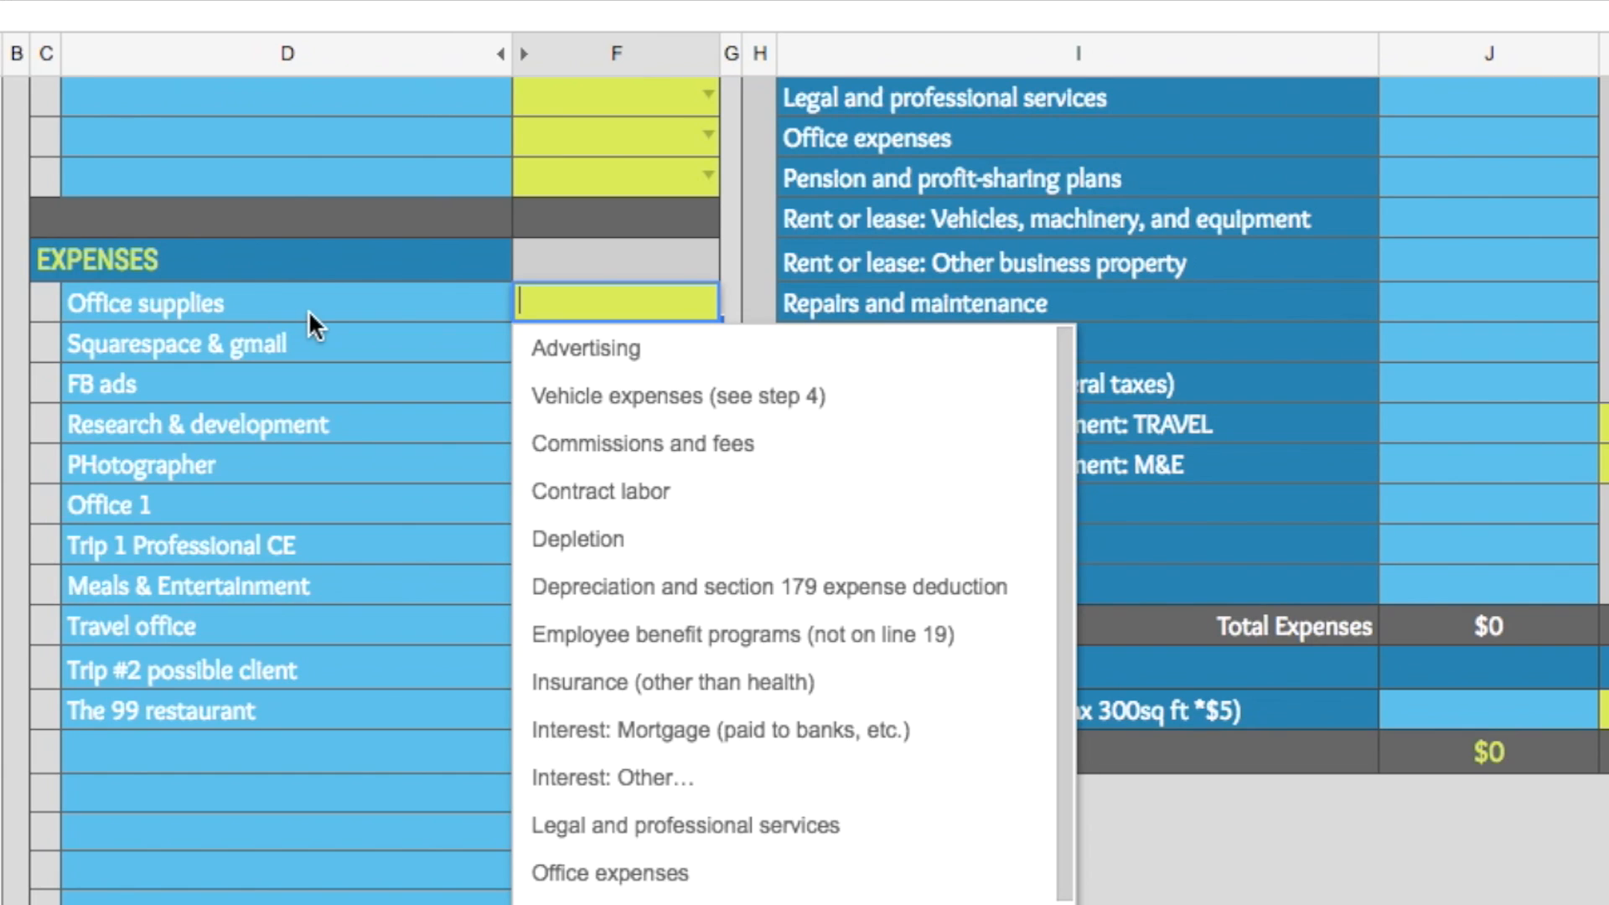
scroll(706, 693, down, 6)
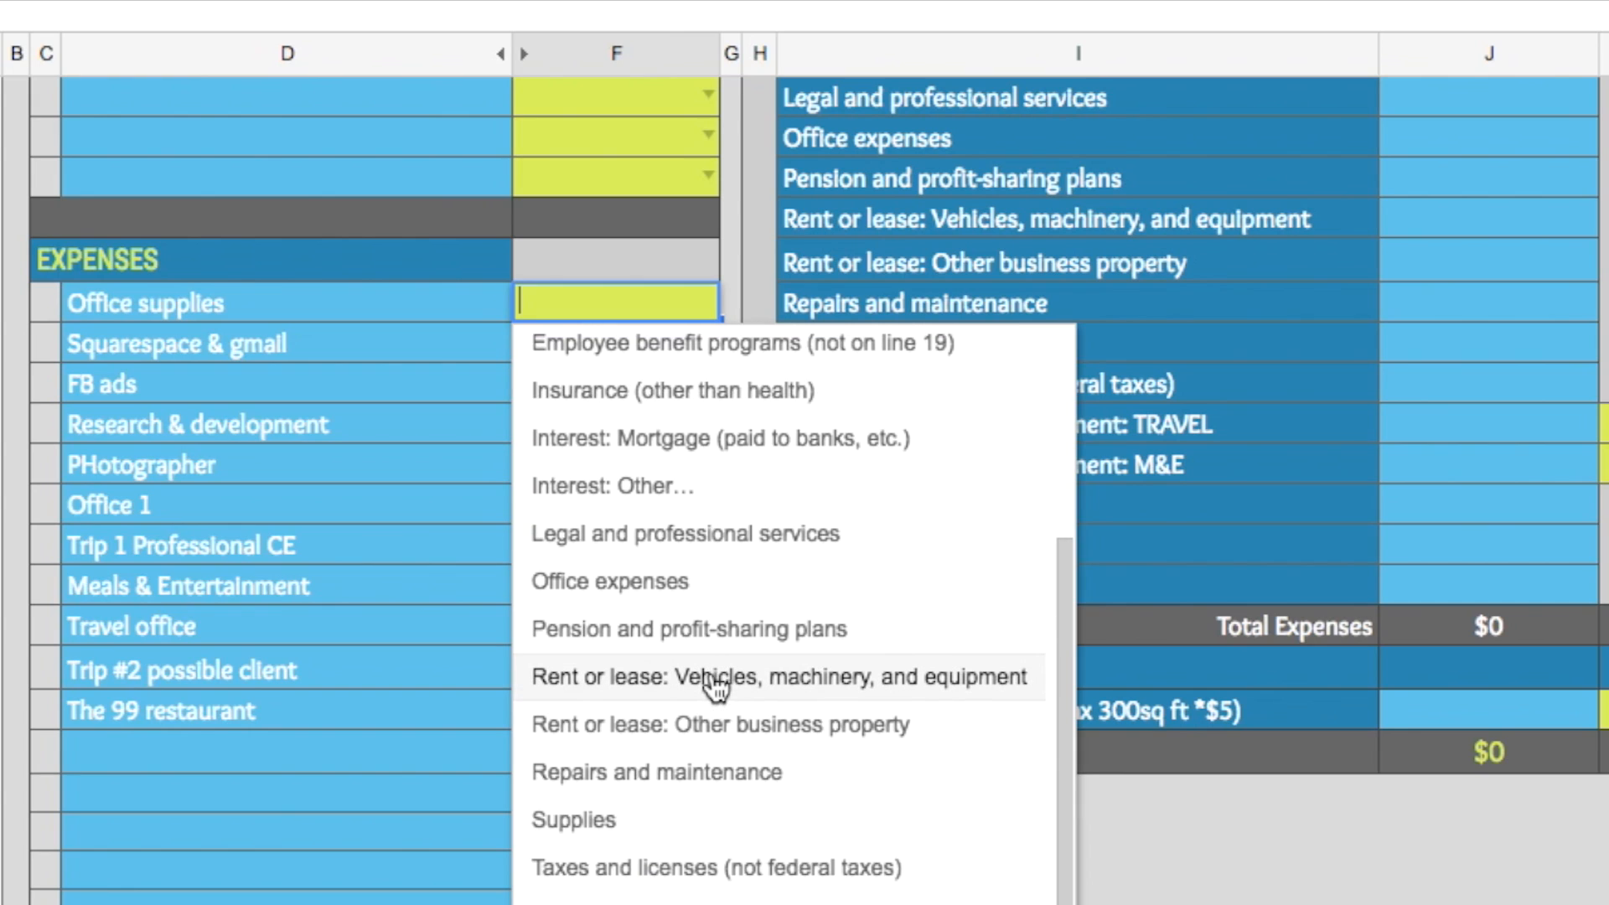
scroll(685, 612, up, 1)
scroll(685, 616, down, 1)
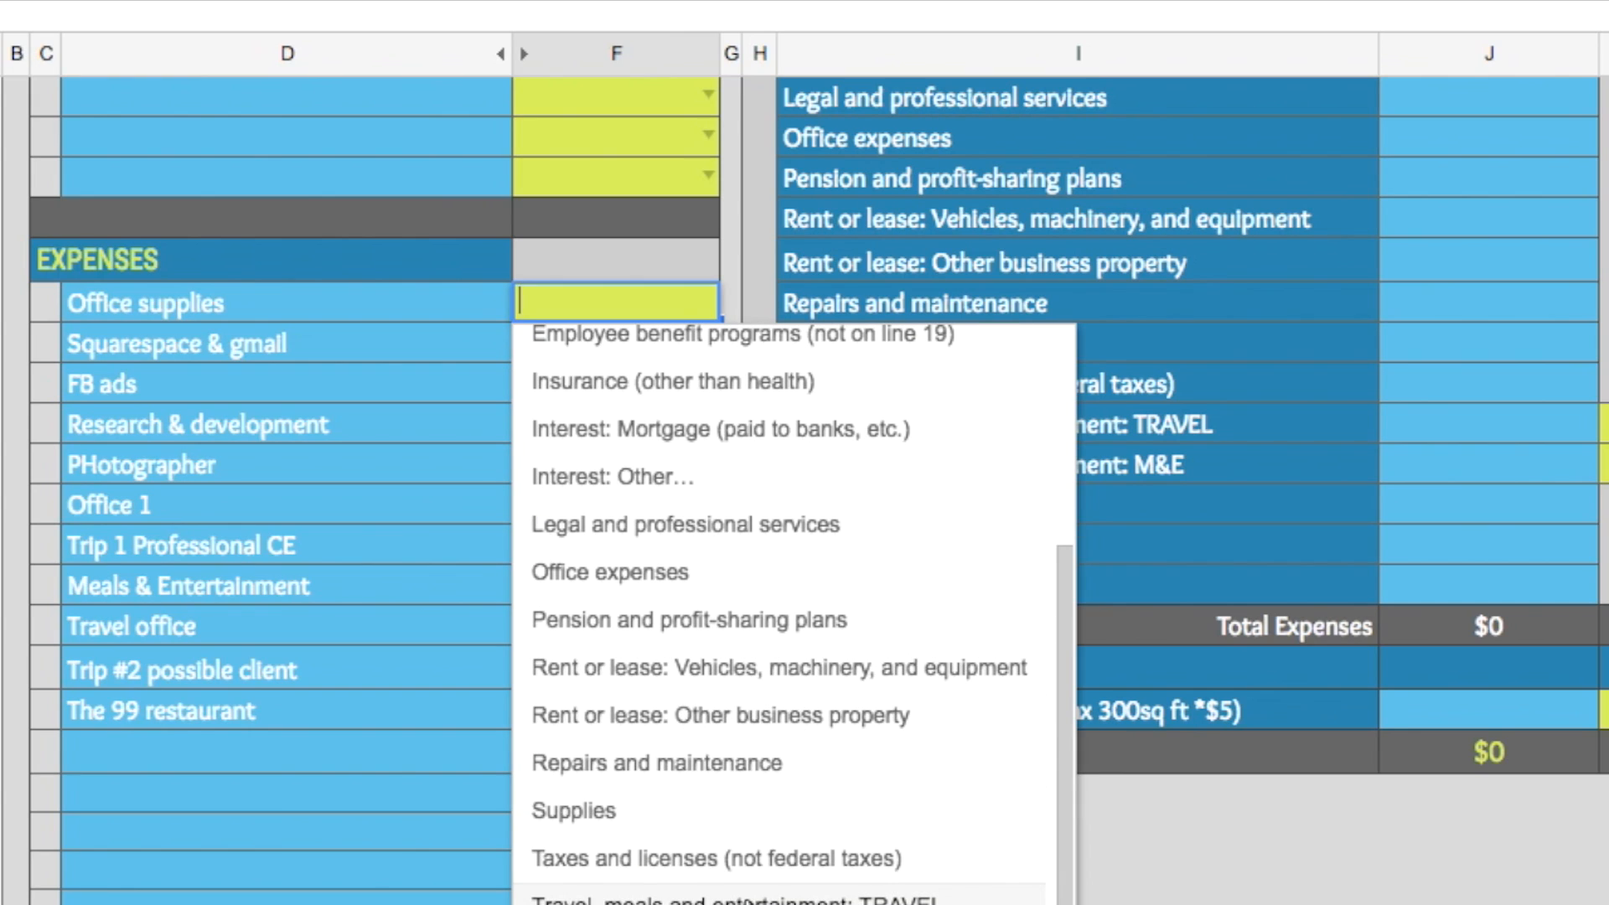
scroll(687, 779, up, 4)
click(683, 731)
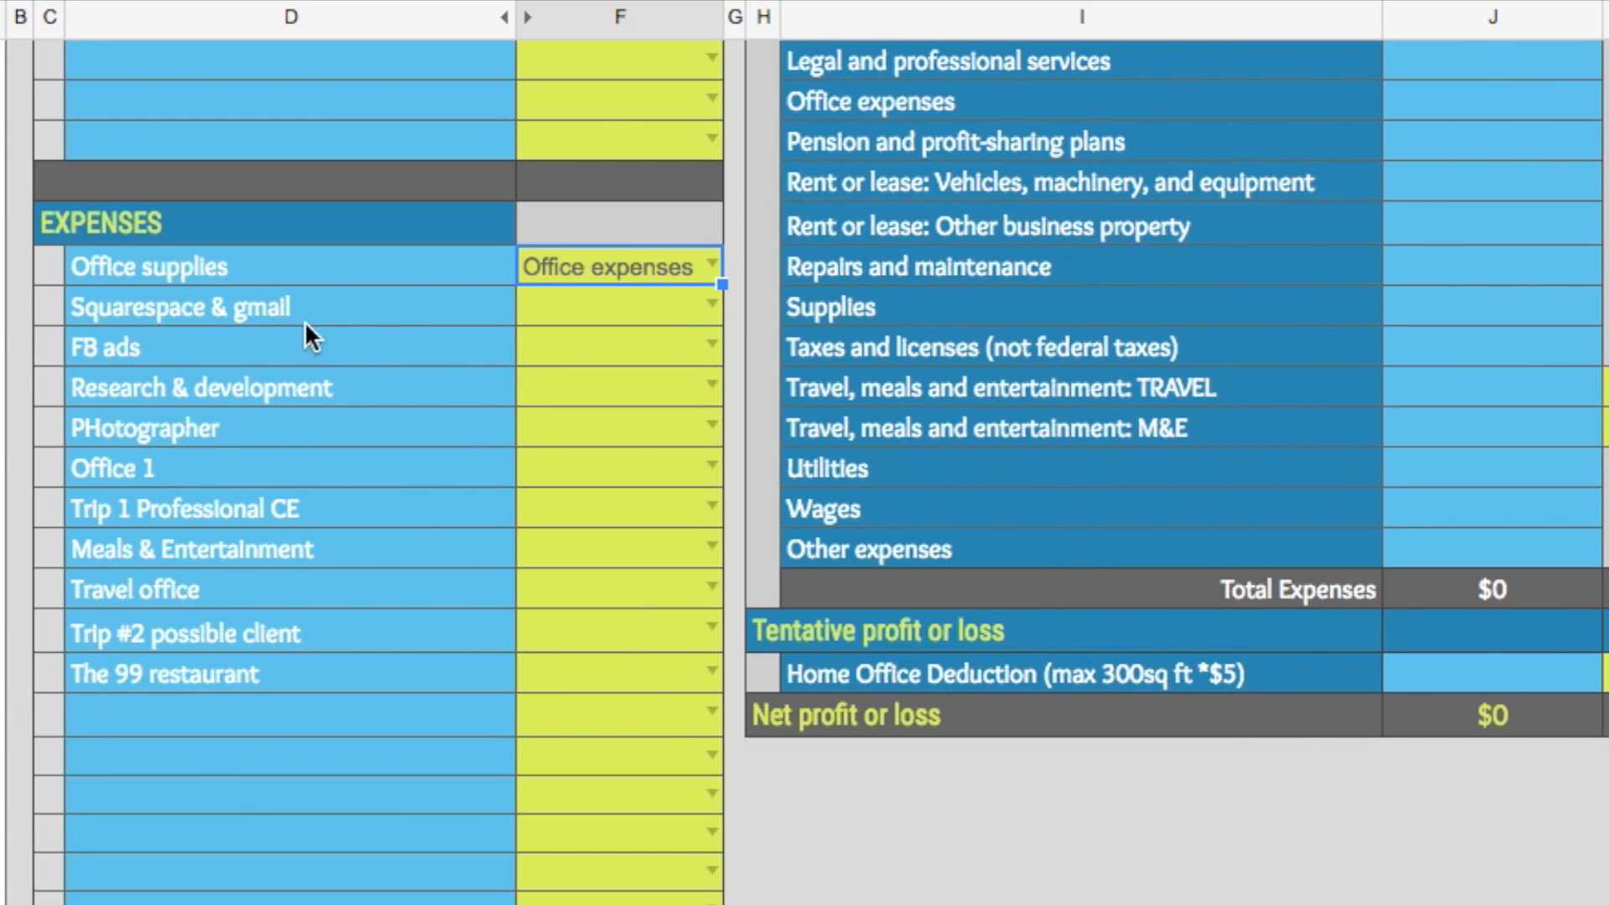
- Assign the tax category Advertising to both the Squarespace & gmail and FB ads expense rows
click(705, 301)
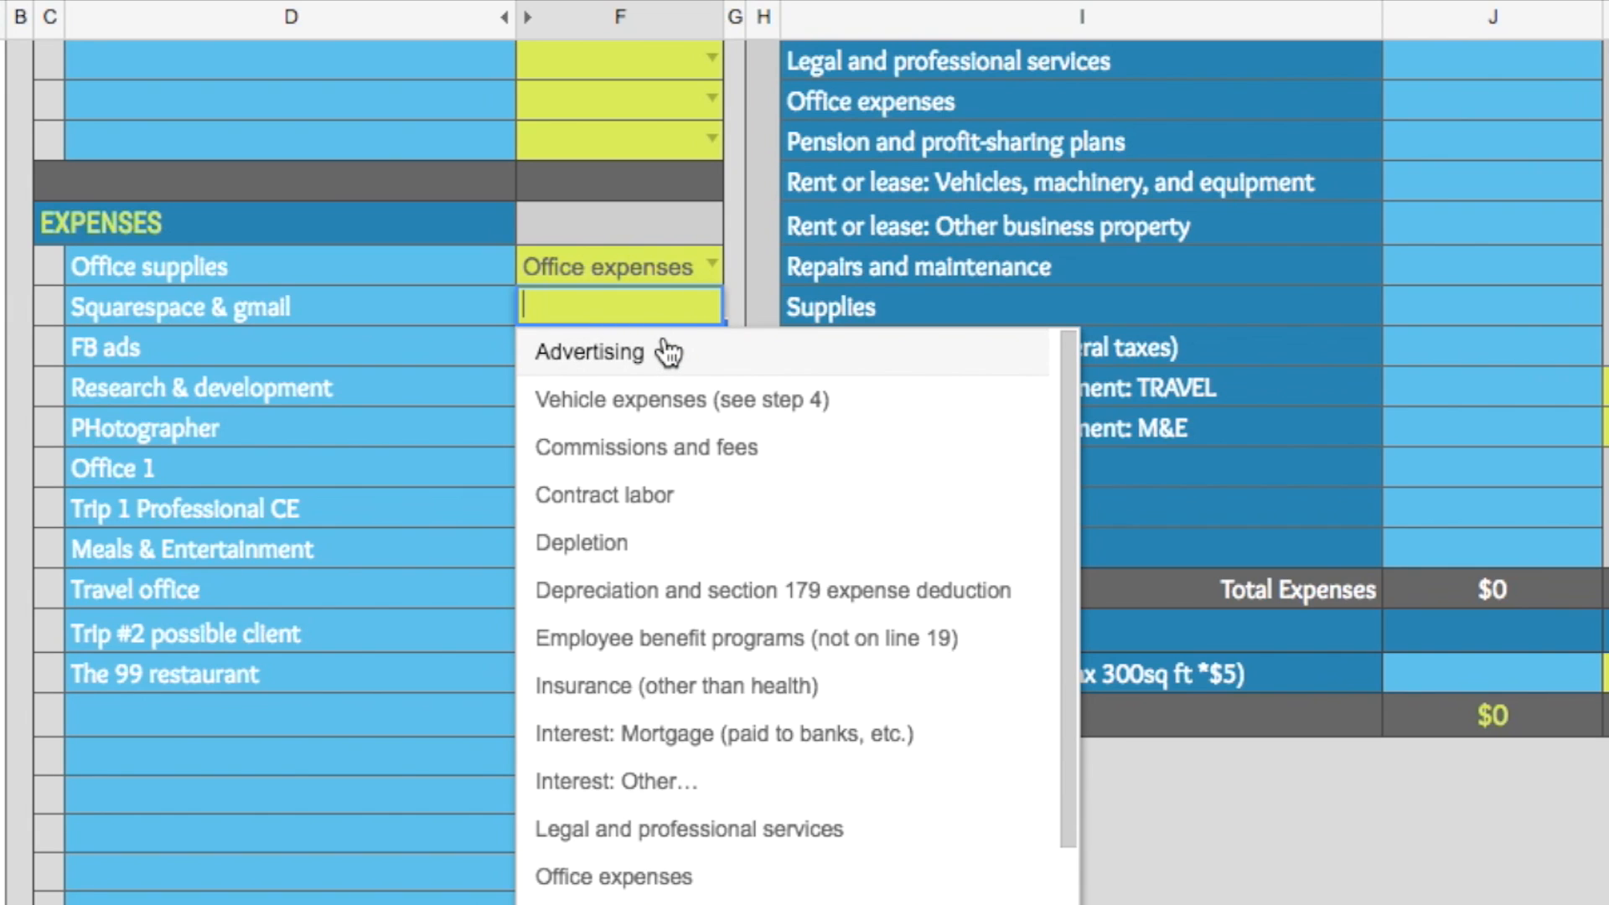
scroll(667, 548, down, 5)
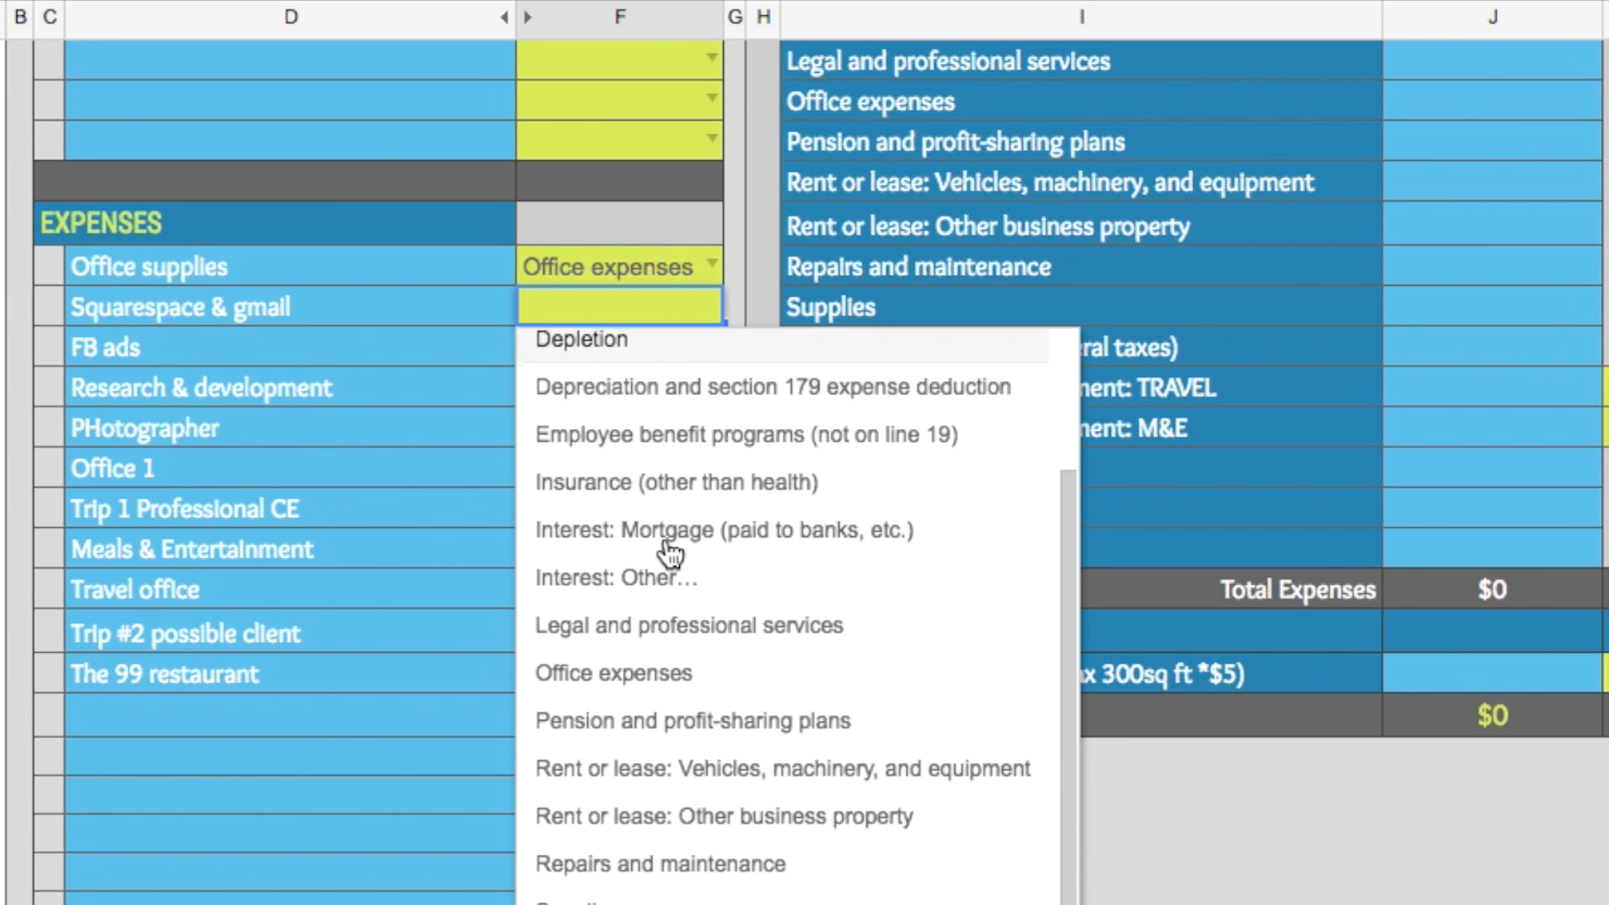
scroll(670, 553, up, 3)
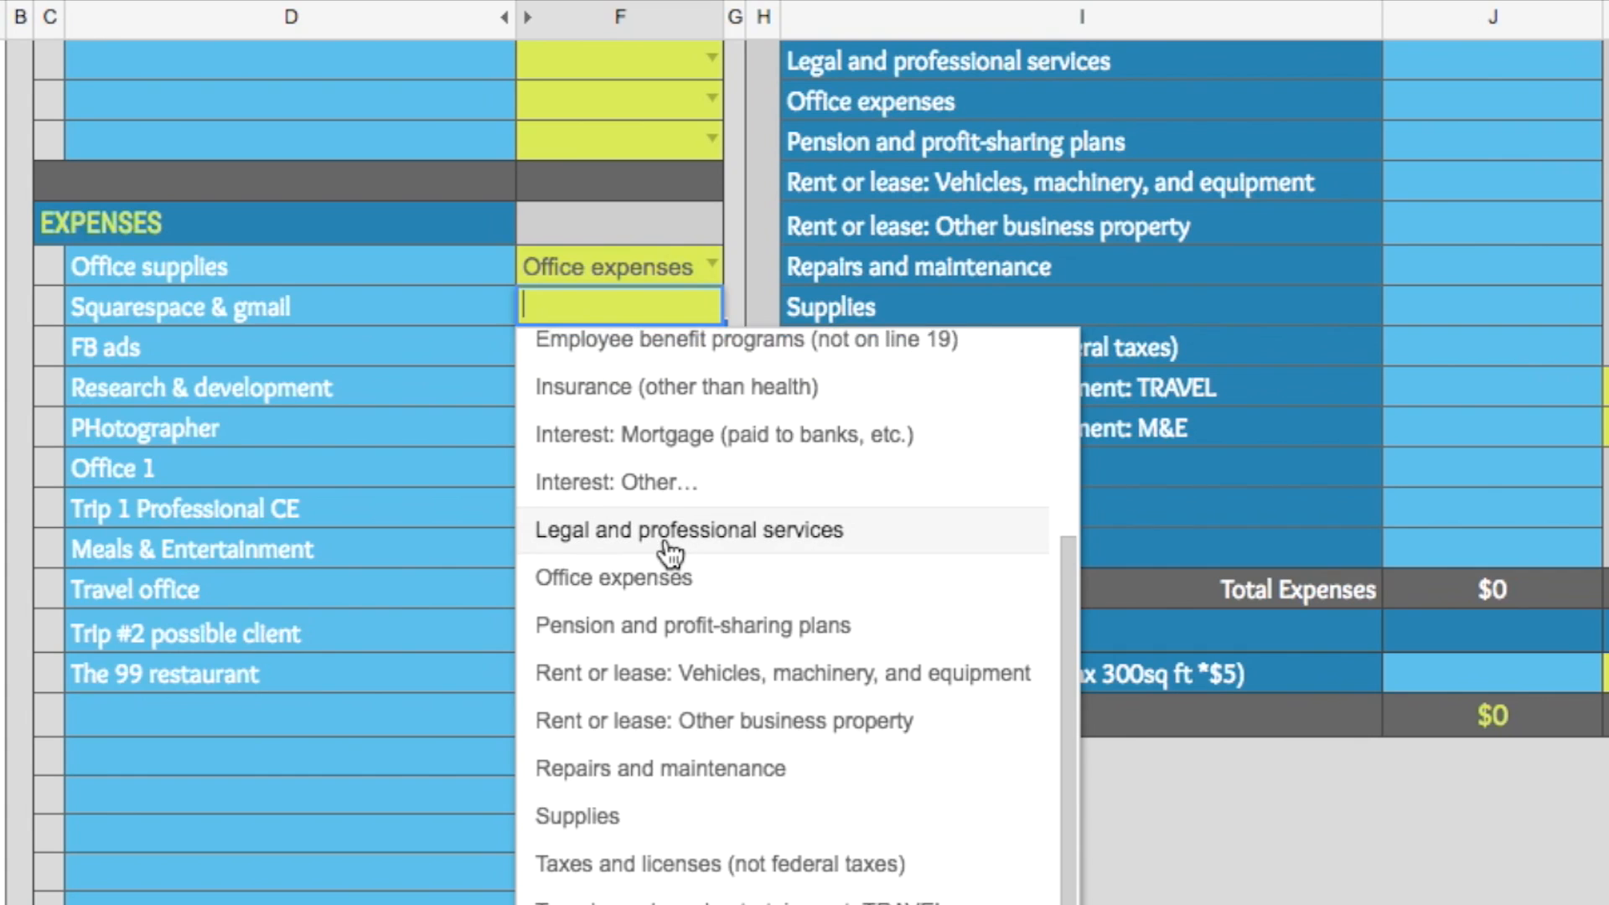
scroll(668, 553, up, 3)
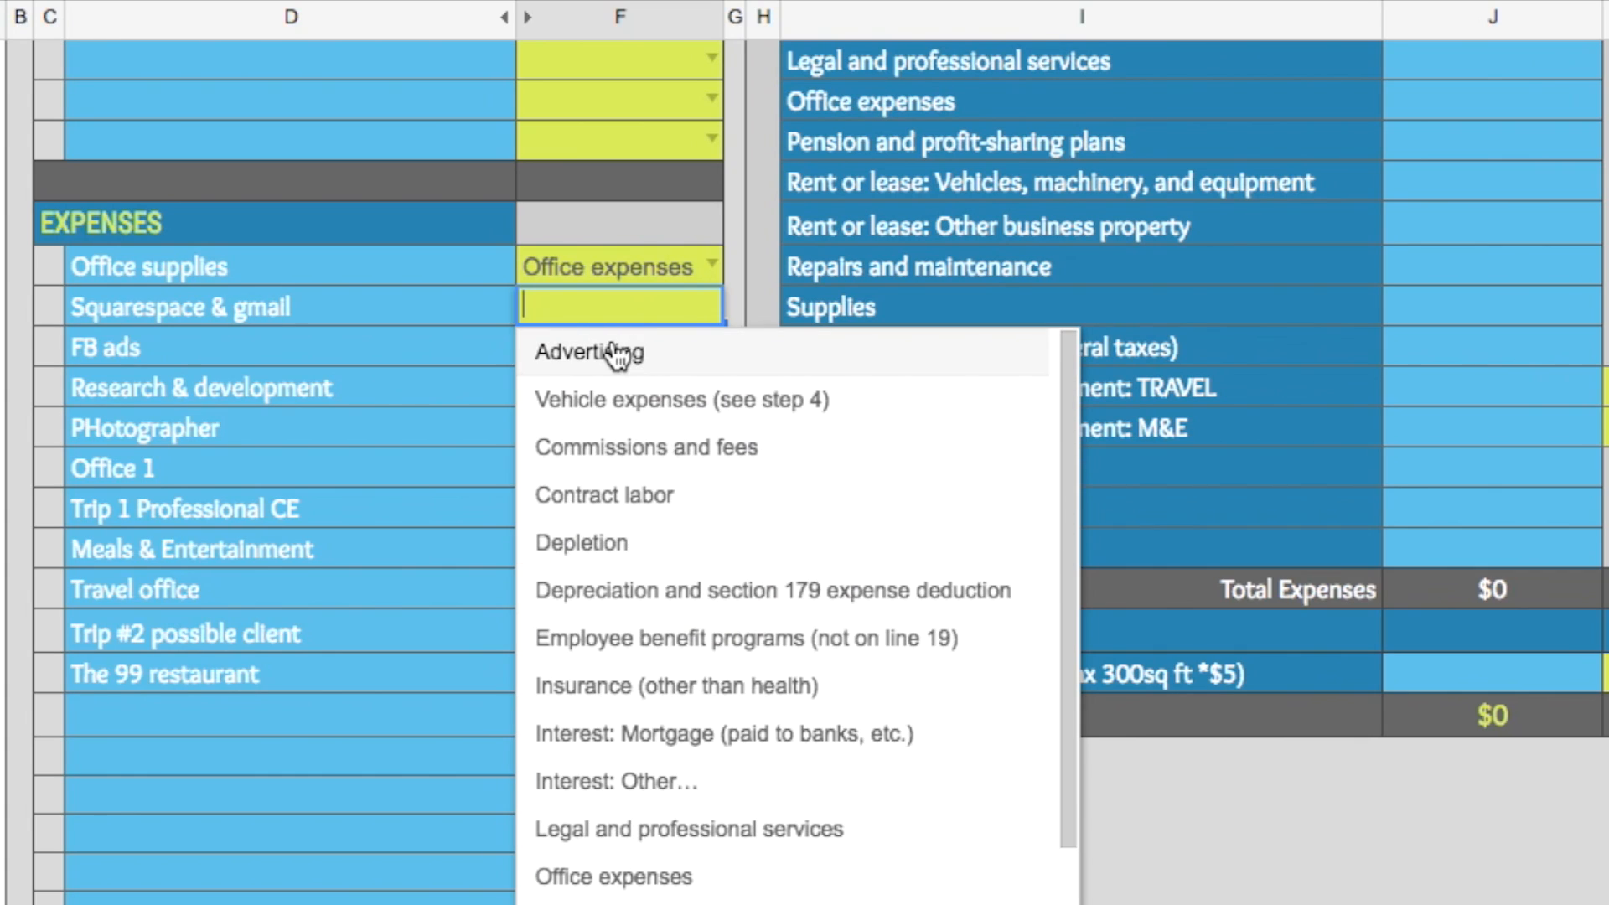
click(616, 350)
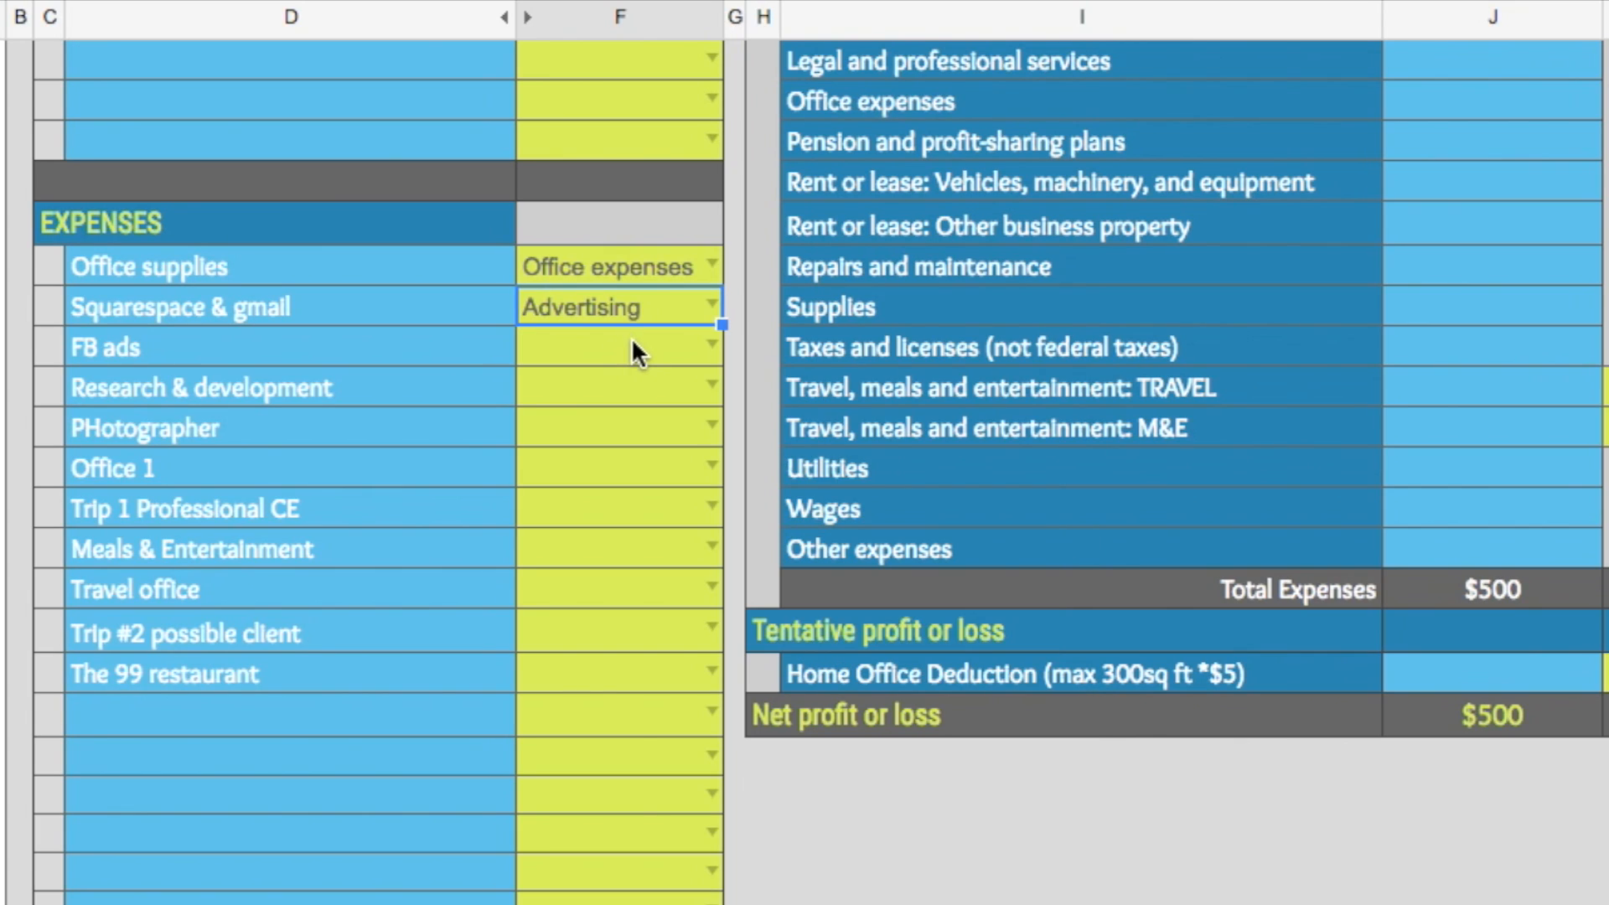
click(713, 343)
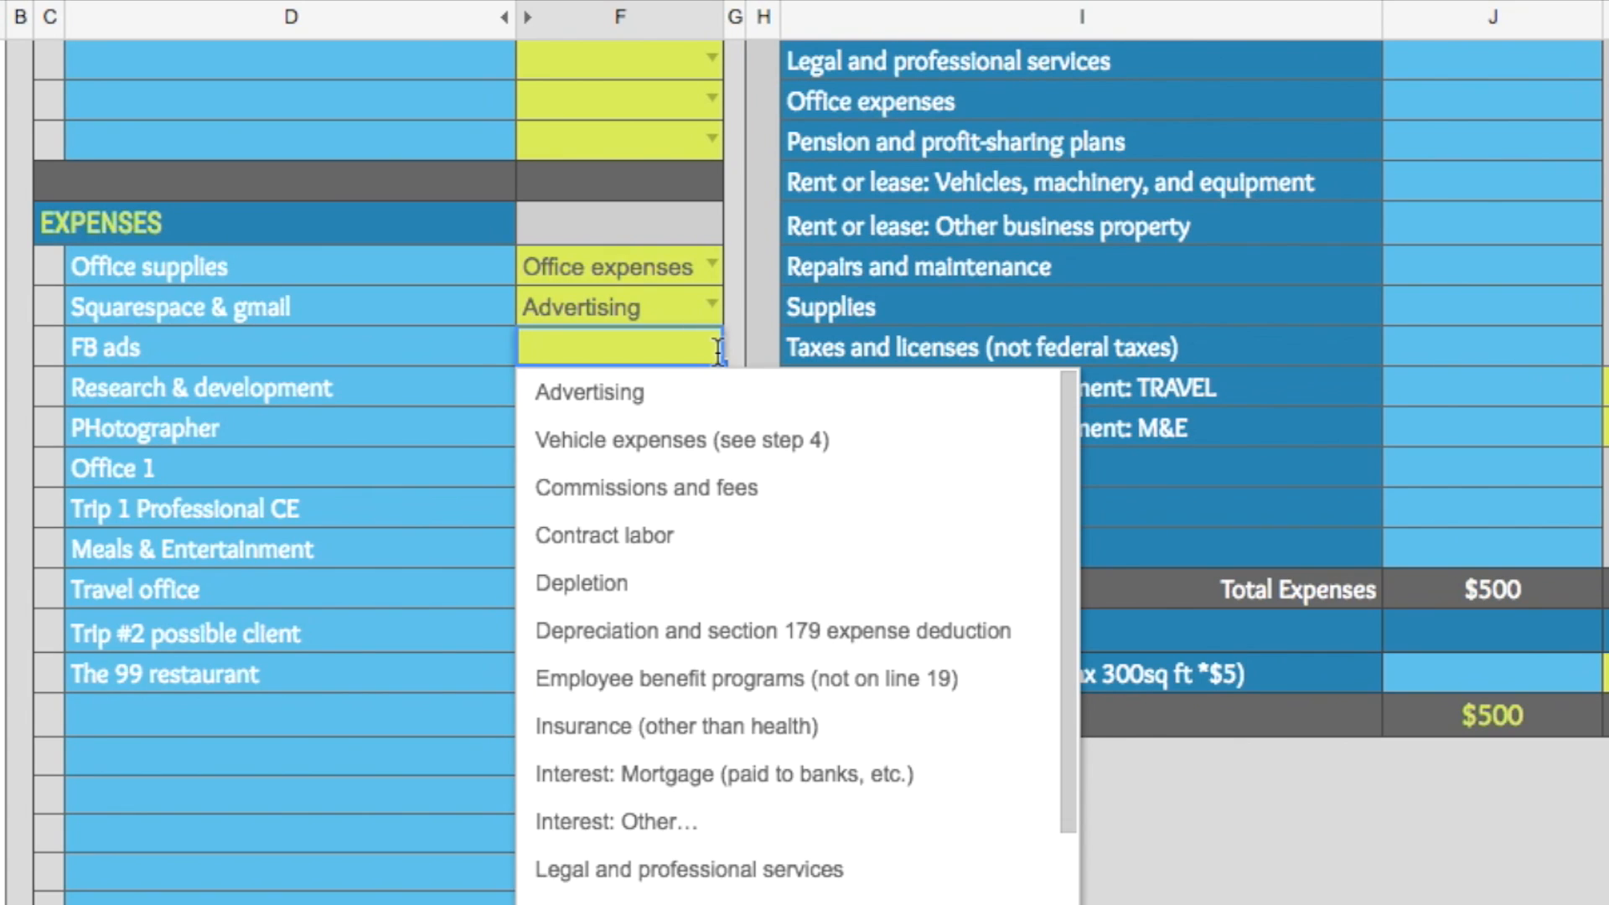
click(550, 392)
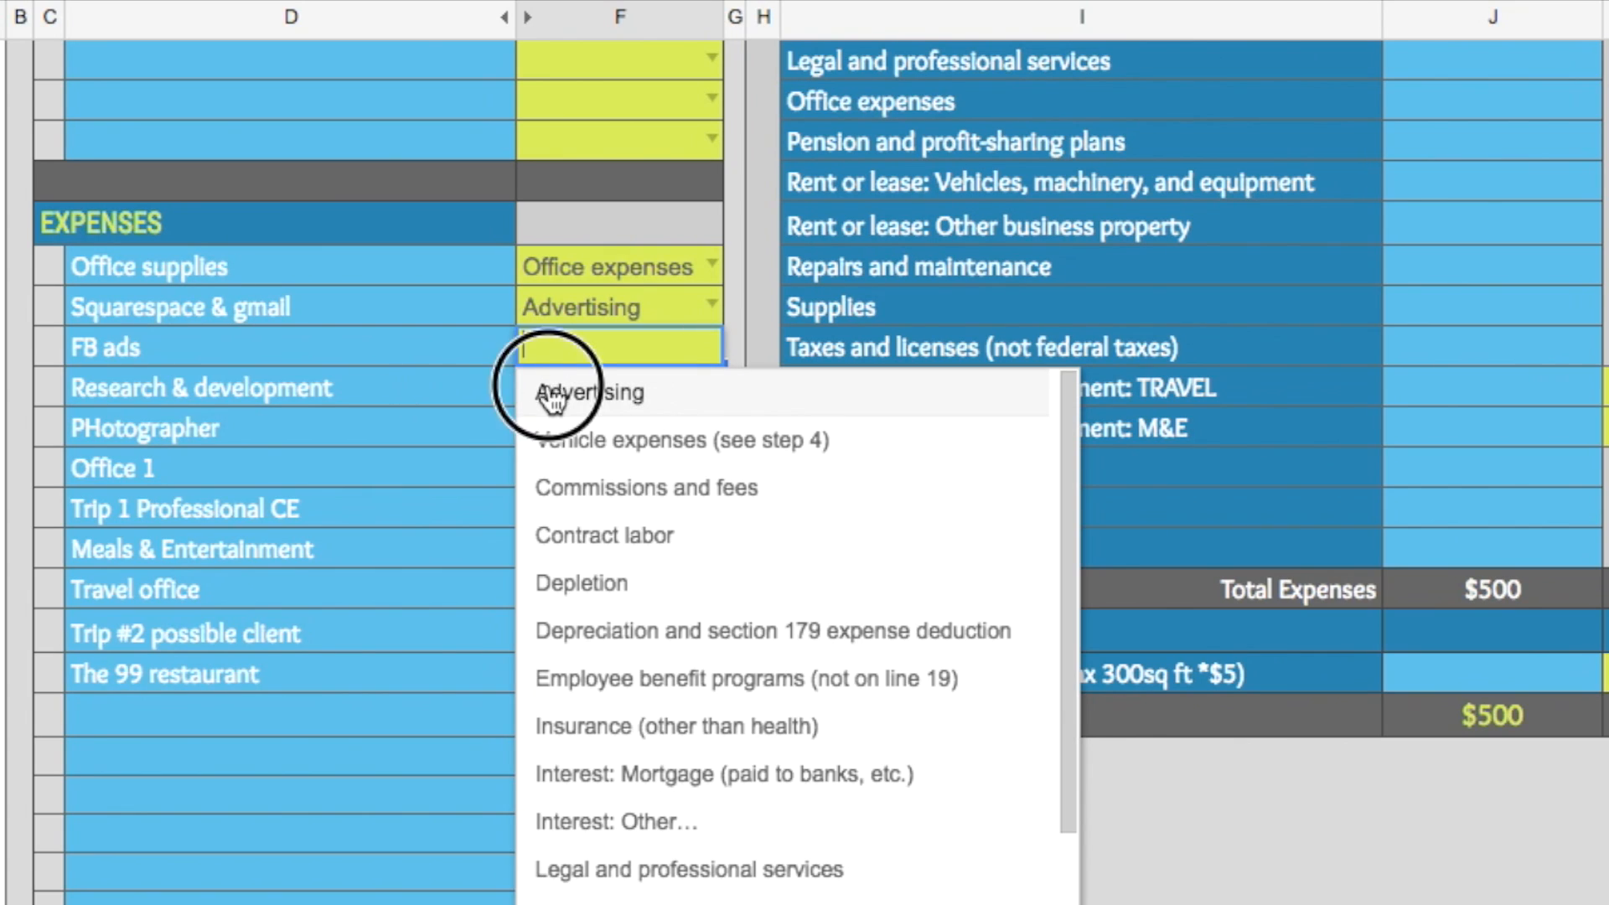
click(686, 391)
- Categorize the Research & development expense as Other expenses and the PHotographer expense as Advertising
click(298, 385)
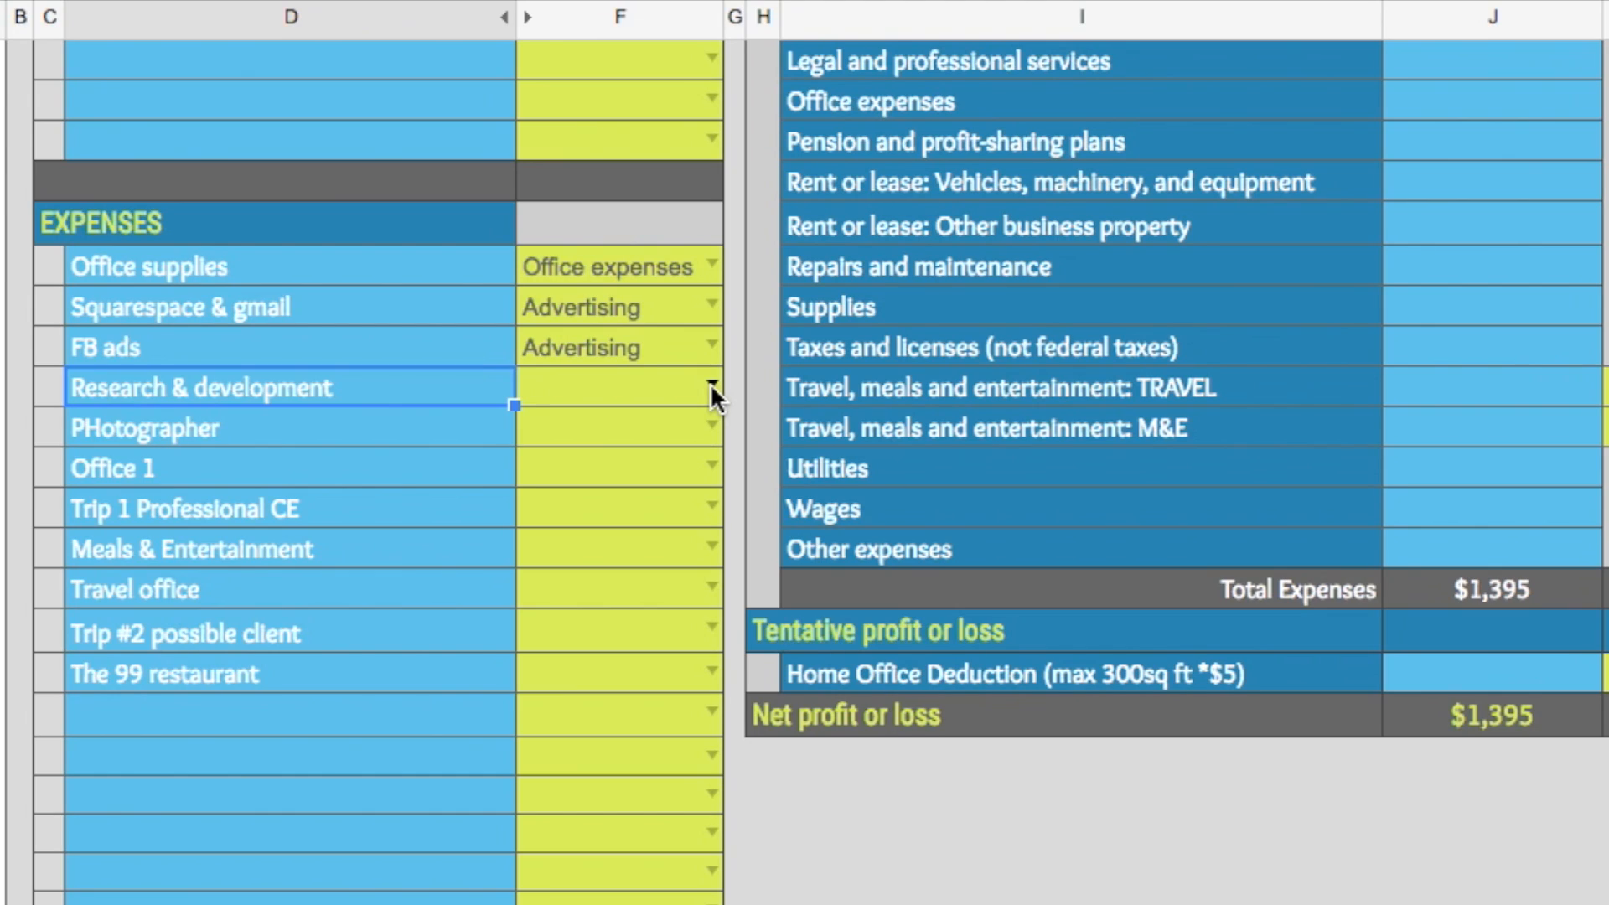
click(711, 384)
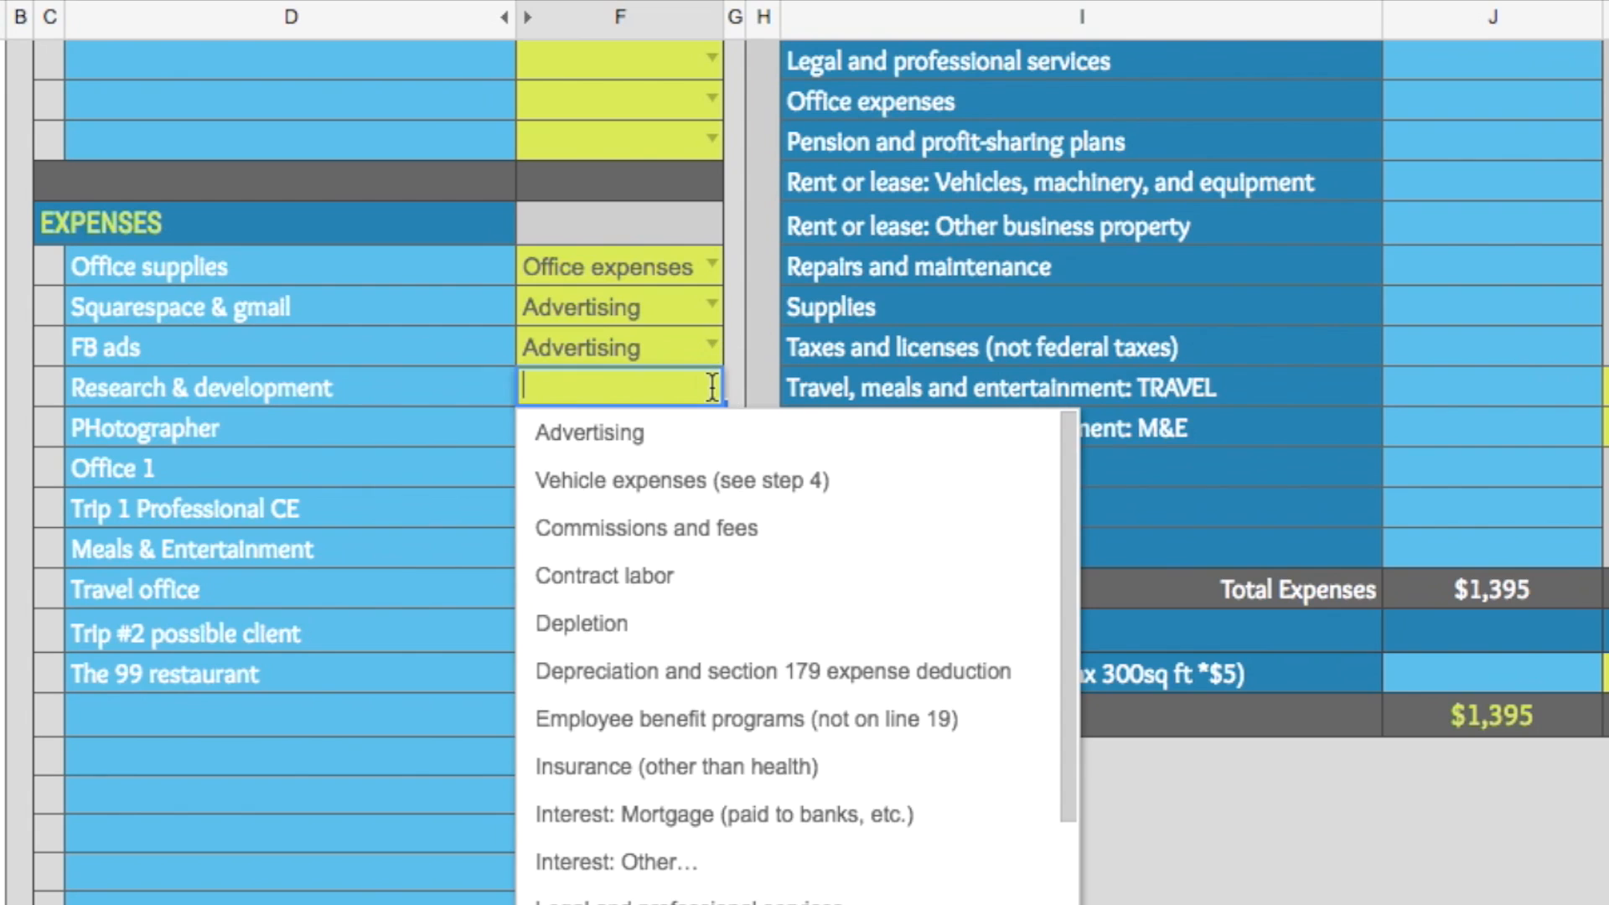
scroll(779, 695, down, 5)
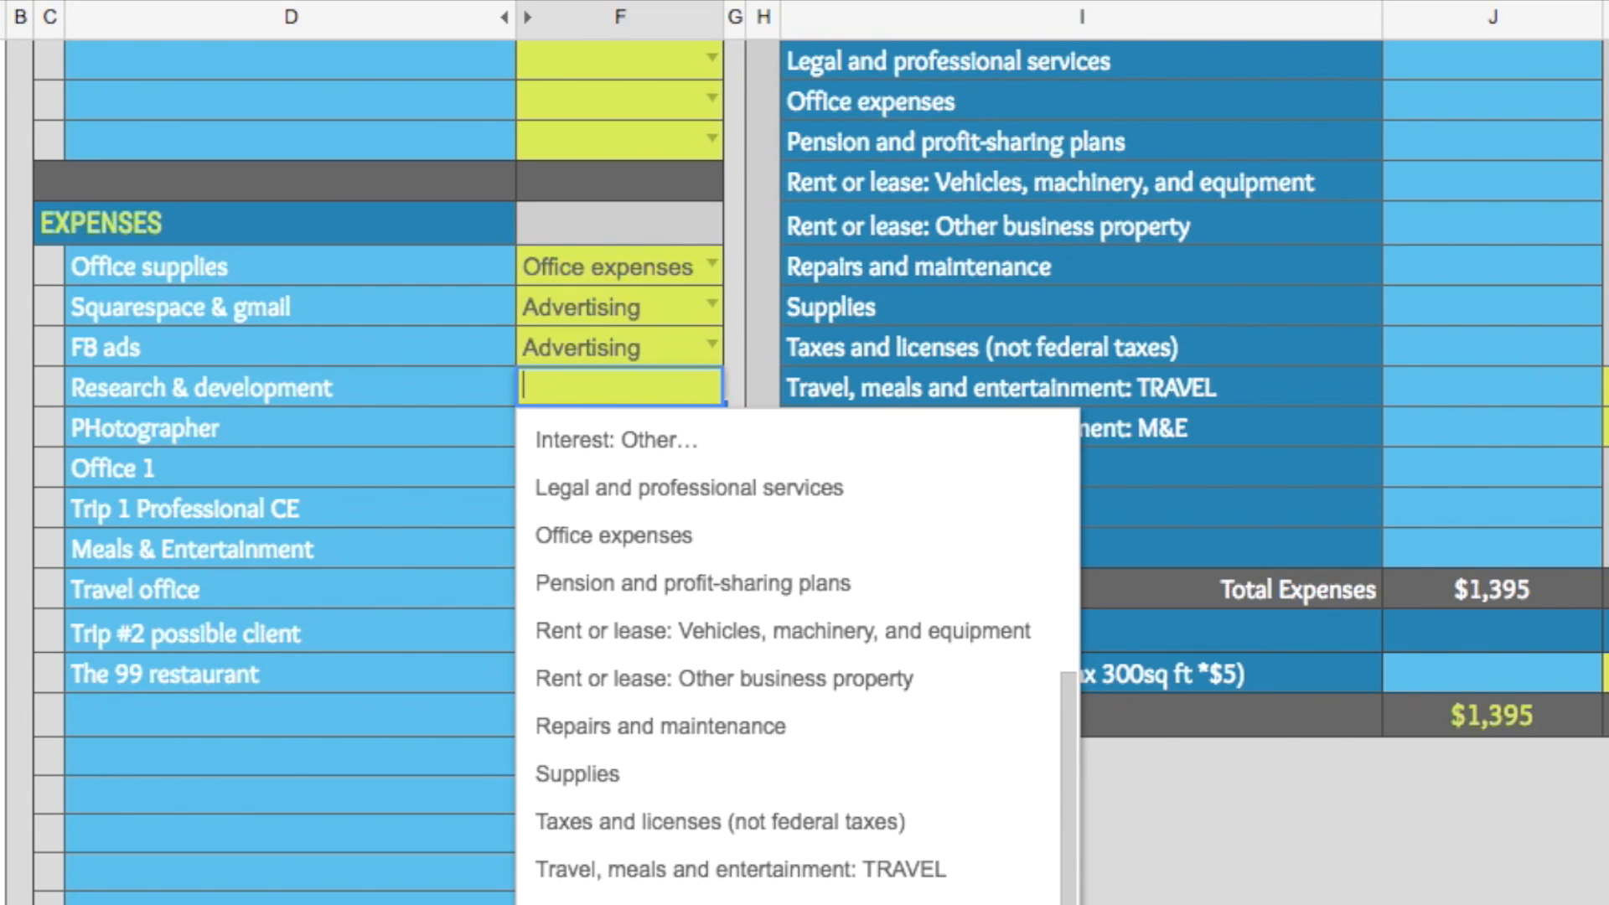
click(597, 903)
click(712, 428)
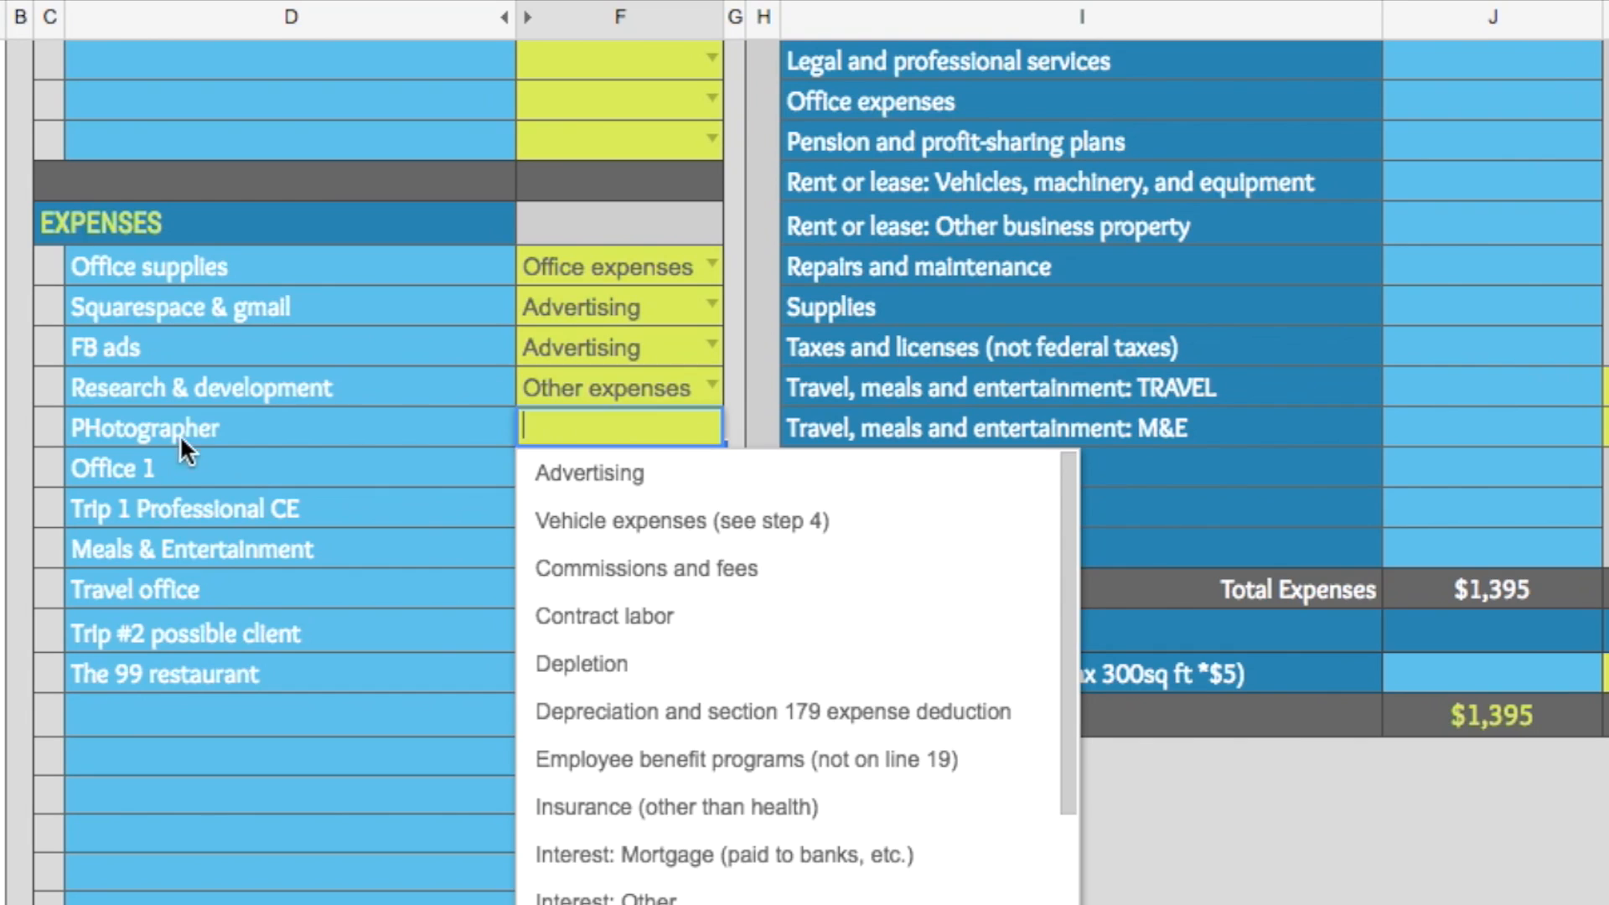
click(557, 471)
- Assign the tax category Rent or lease: Other business property to the Office 1 expense
click(650, 469)
double_click(650, 461)
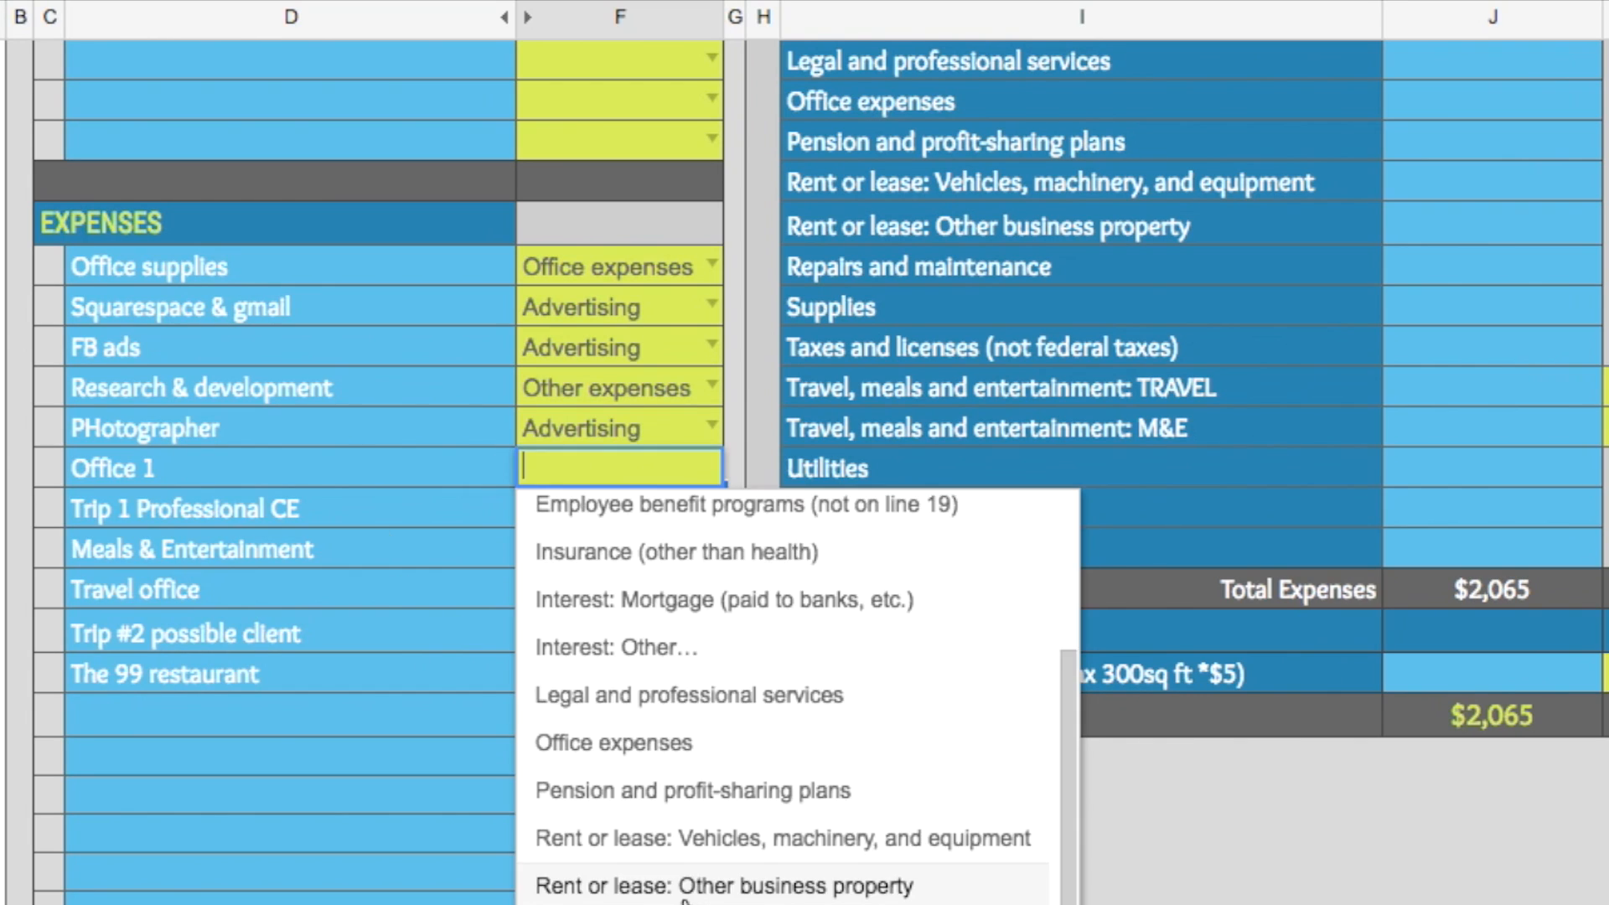
scroll(656, 788, down, 2)
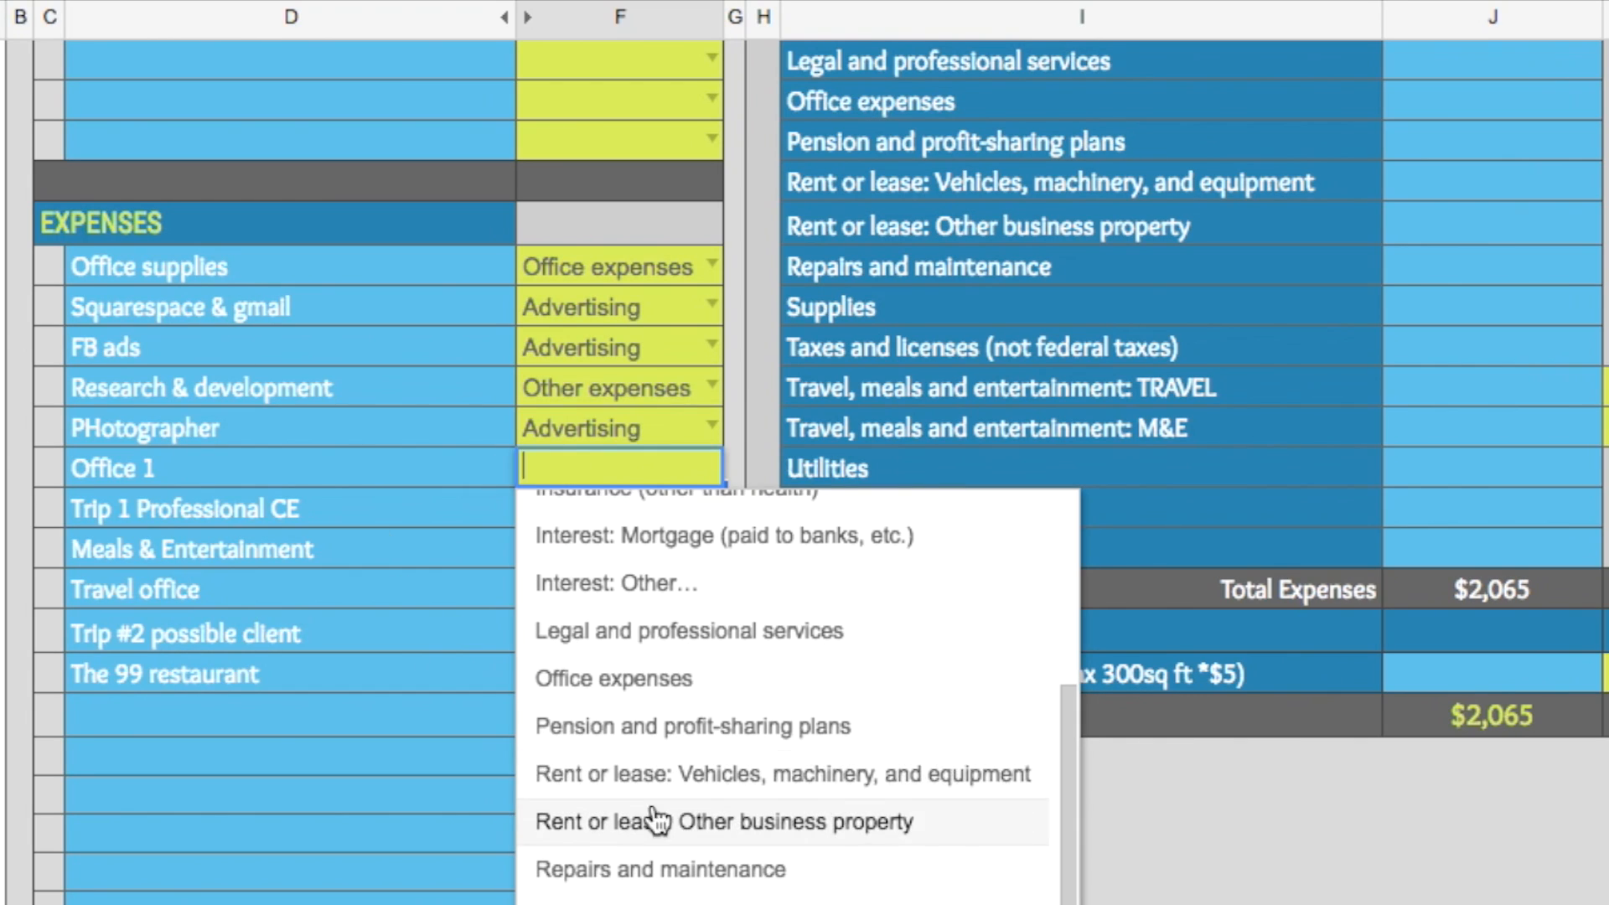
scroll(657, 796, down, 1)
scroll(657, 796, down, 1)
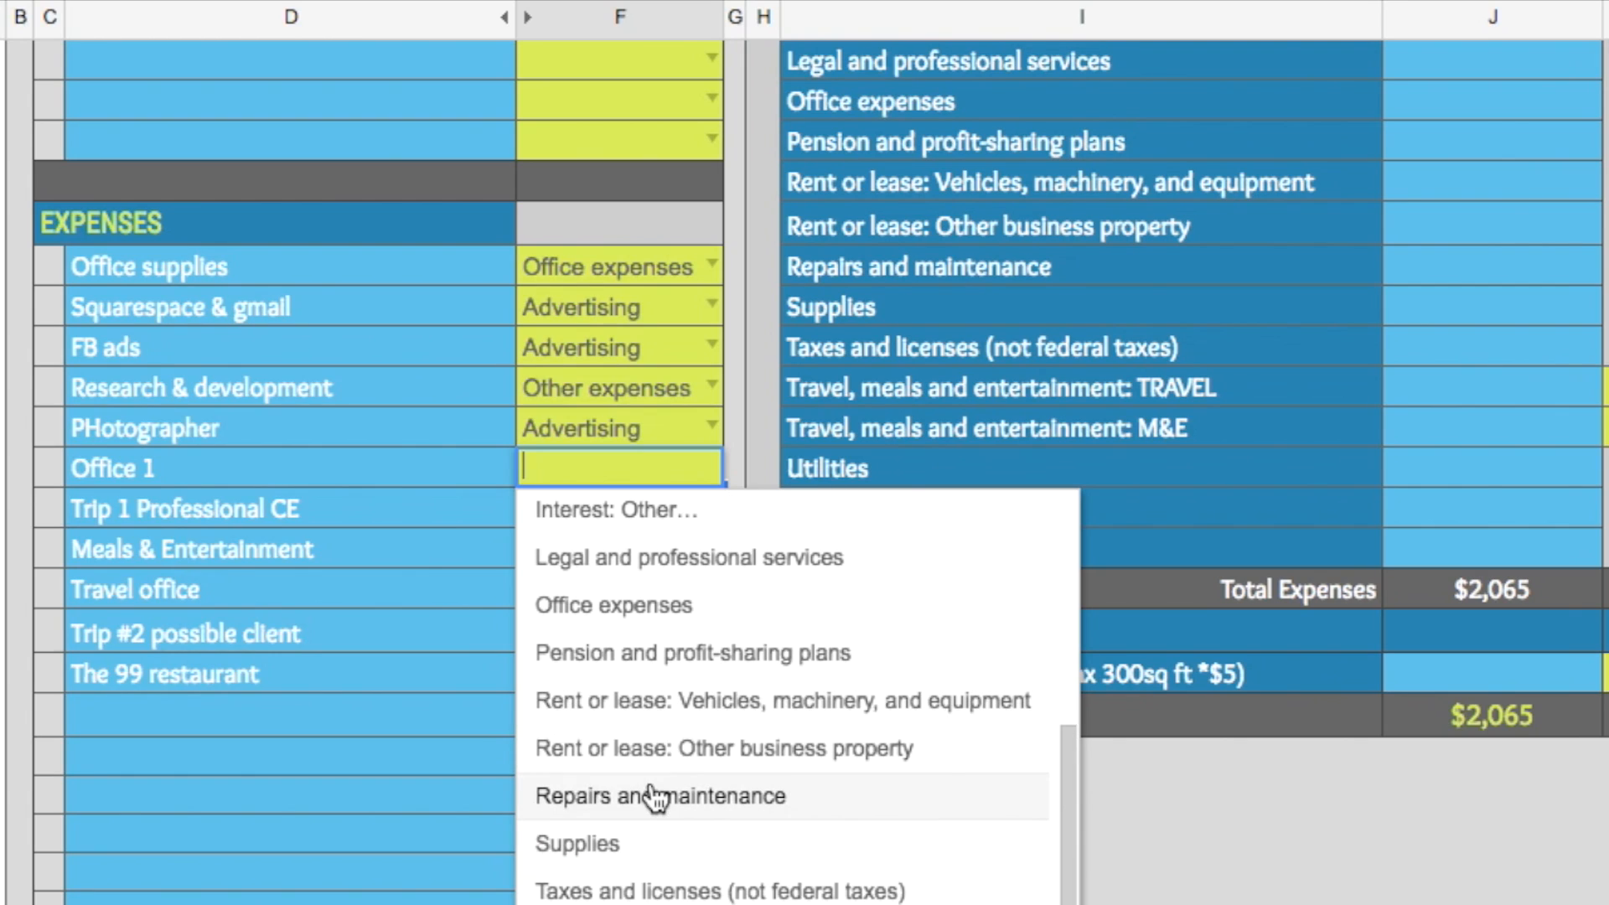
scroll(668, 755, down, 2)
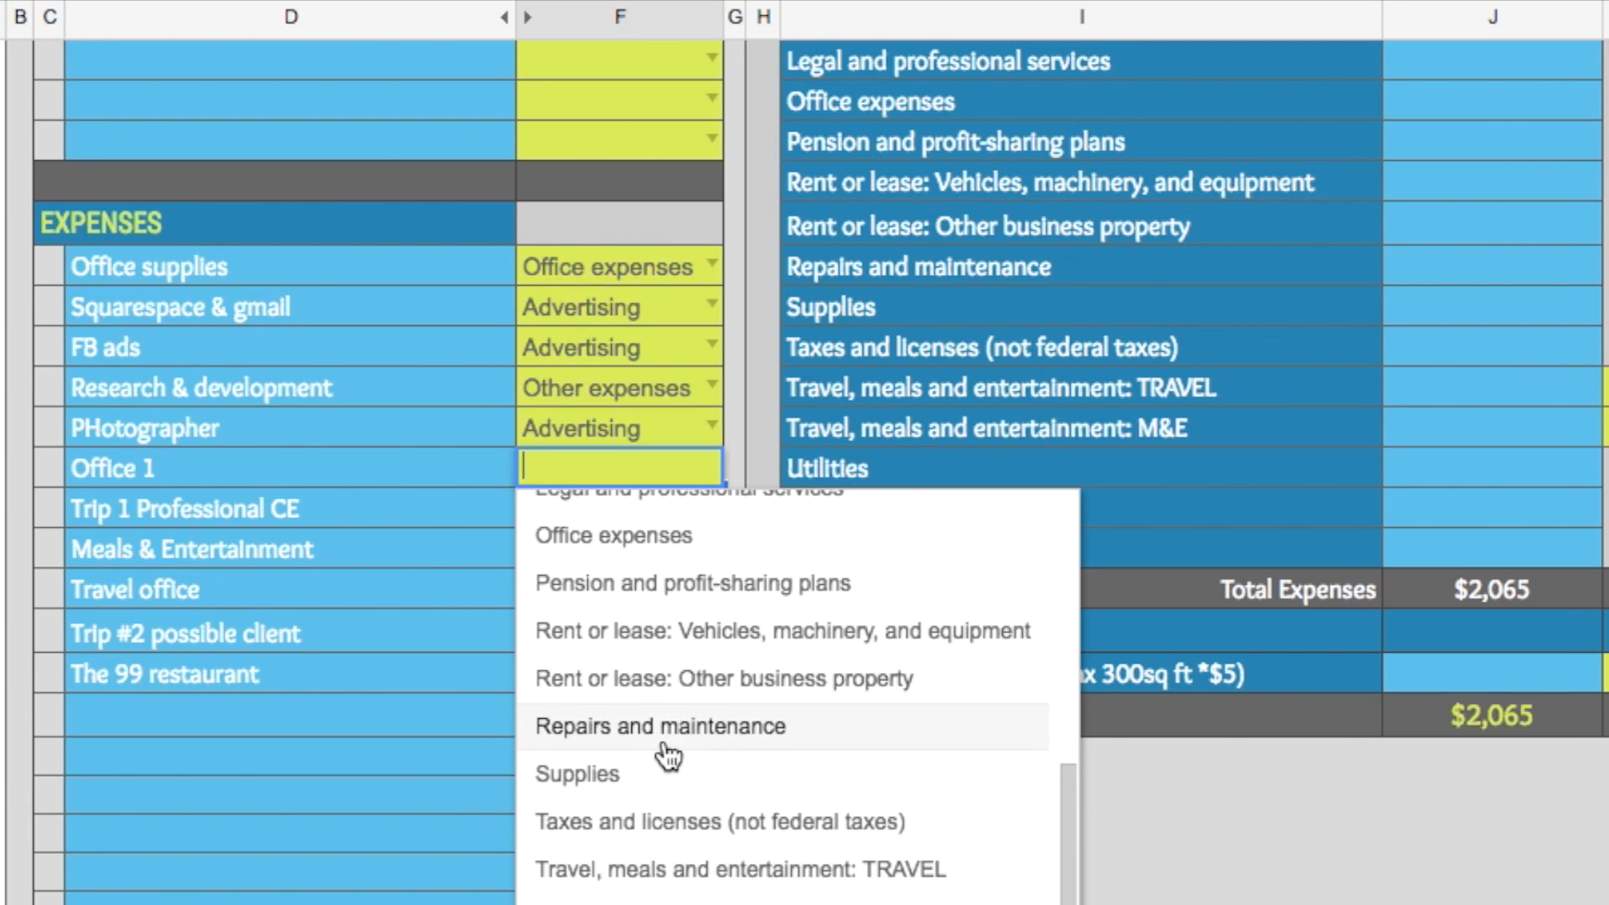
click(689, 681)
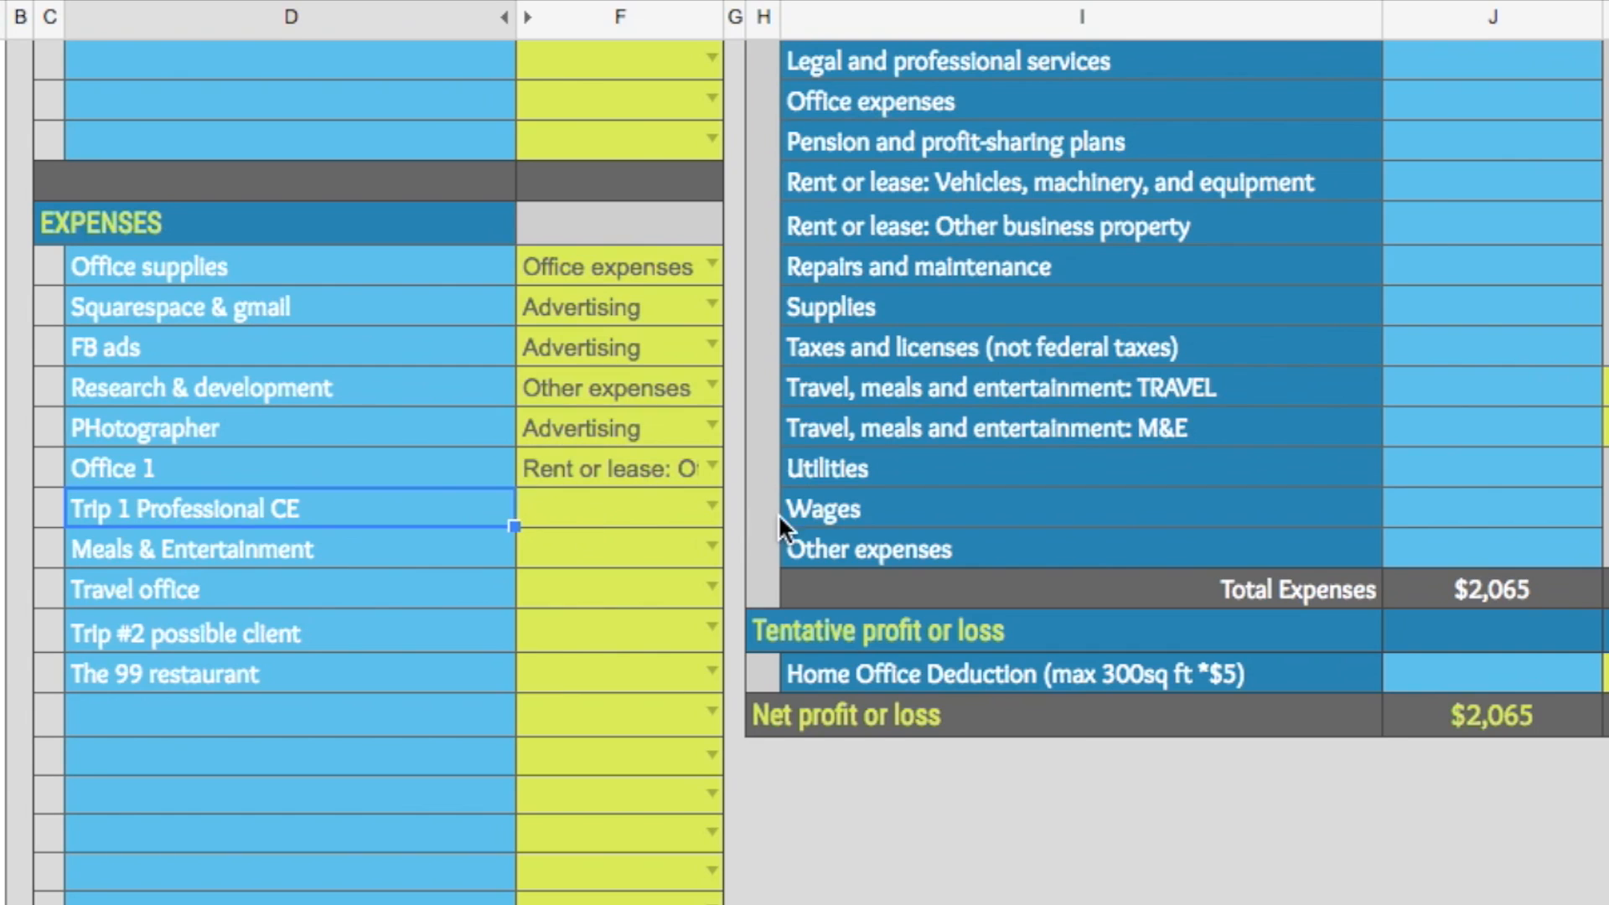
- Categorize Trip 1 Professional CE as Travel, meals and entertainment: TRAVEL, and Meals & Entertainment as Travel, meals and entertainment: M&E
click(709, 504)
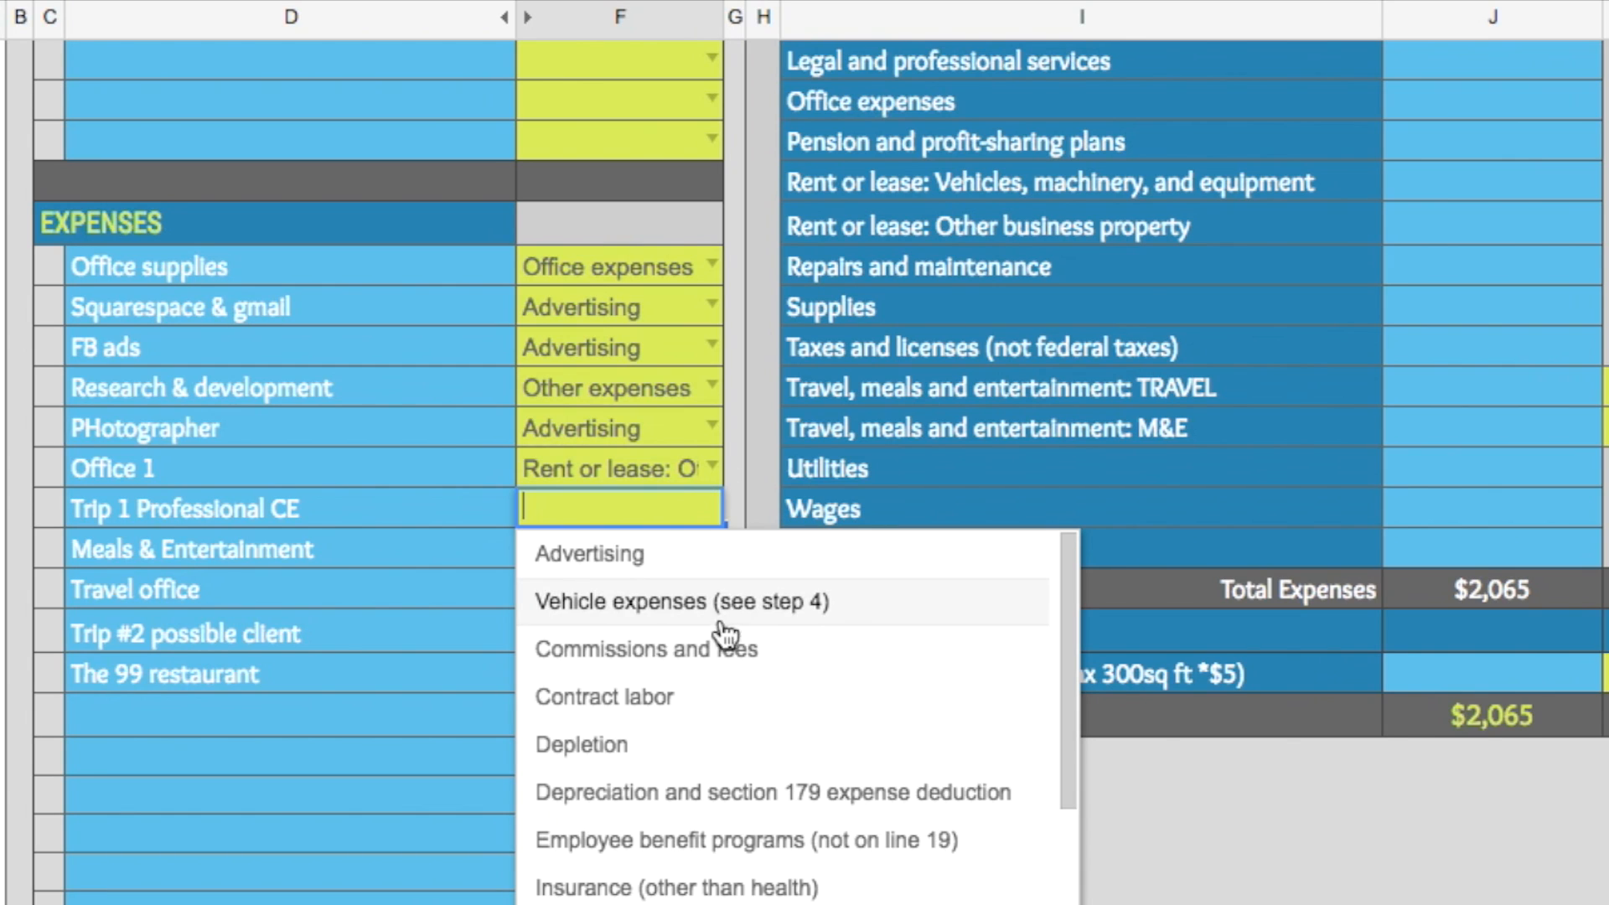
scroll(737, 697, down, 6)
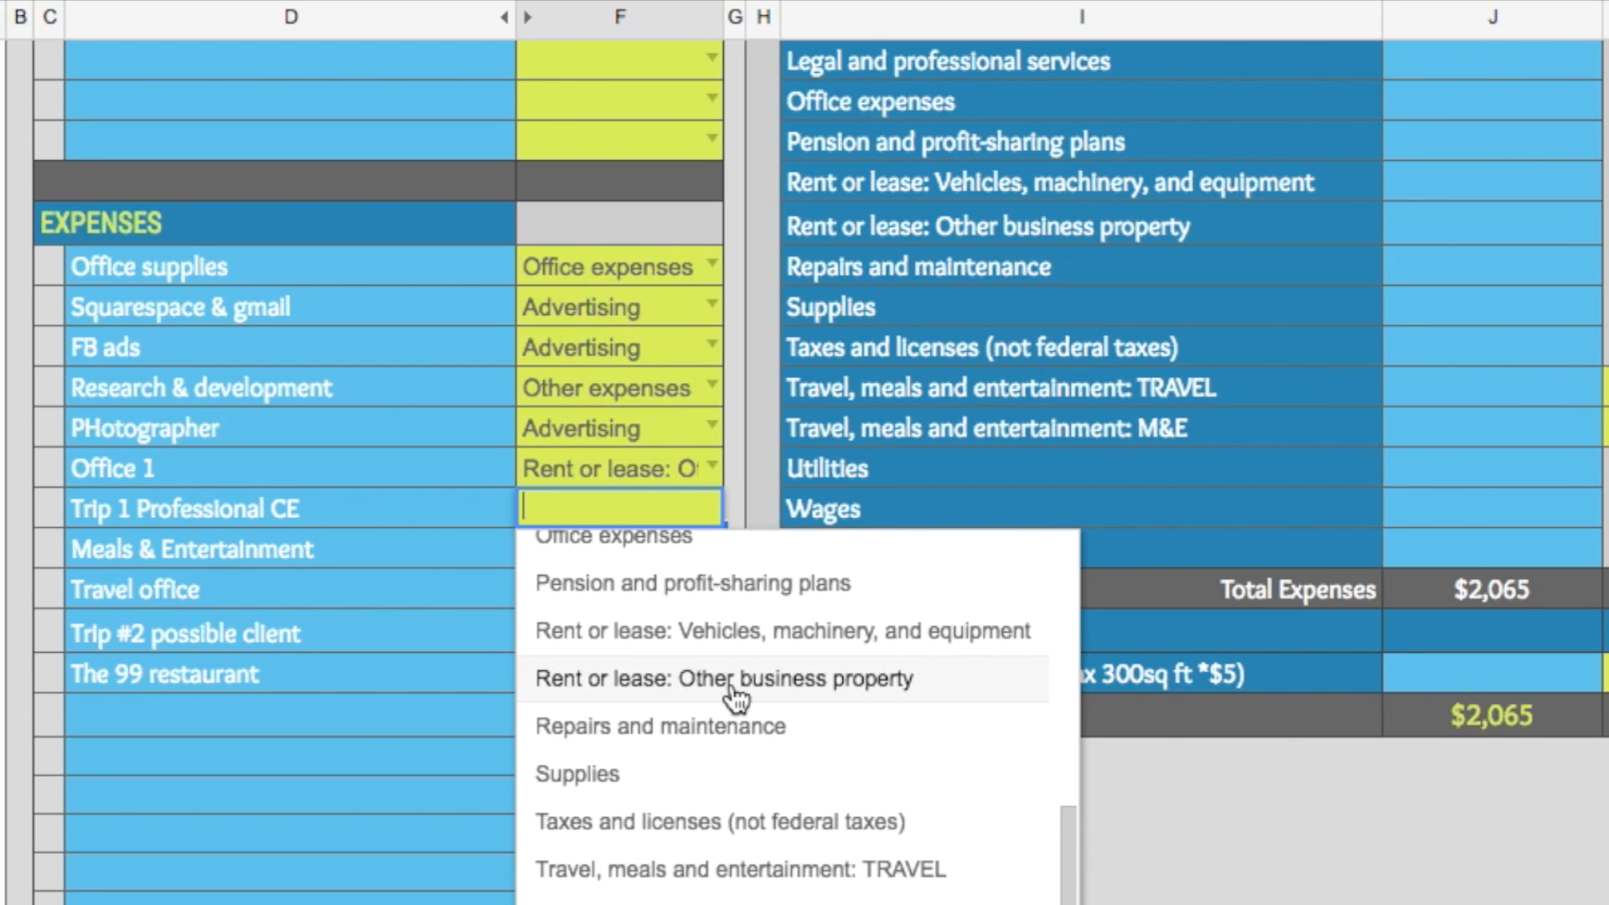
click(707, 868)
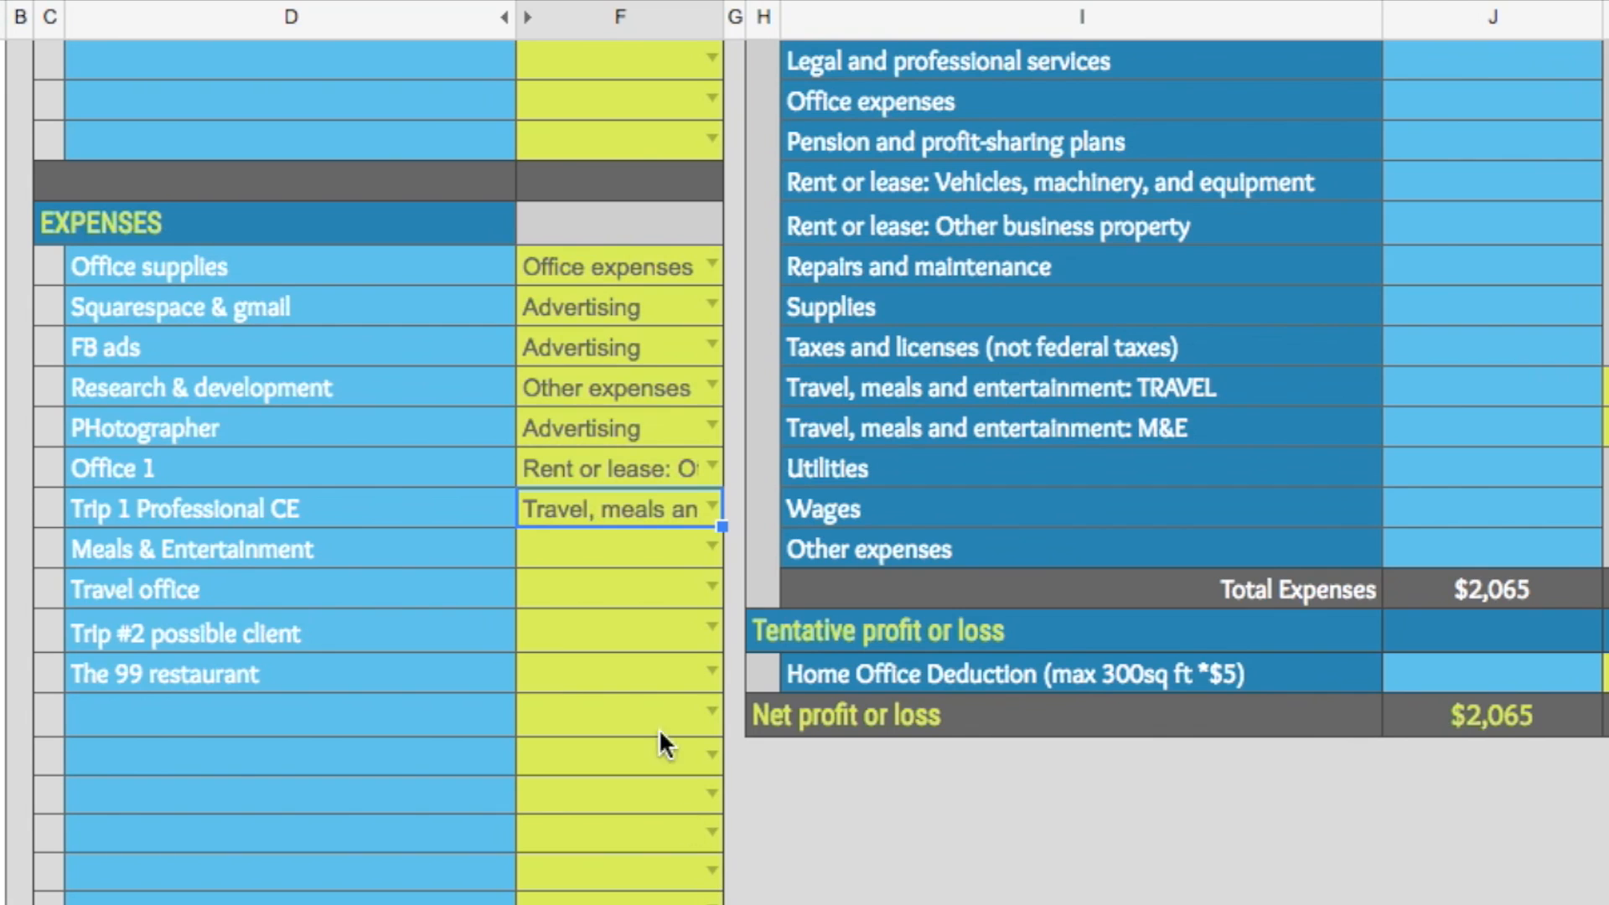
click(717, 543)
scroll(712, 880, down, 2)
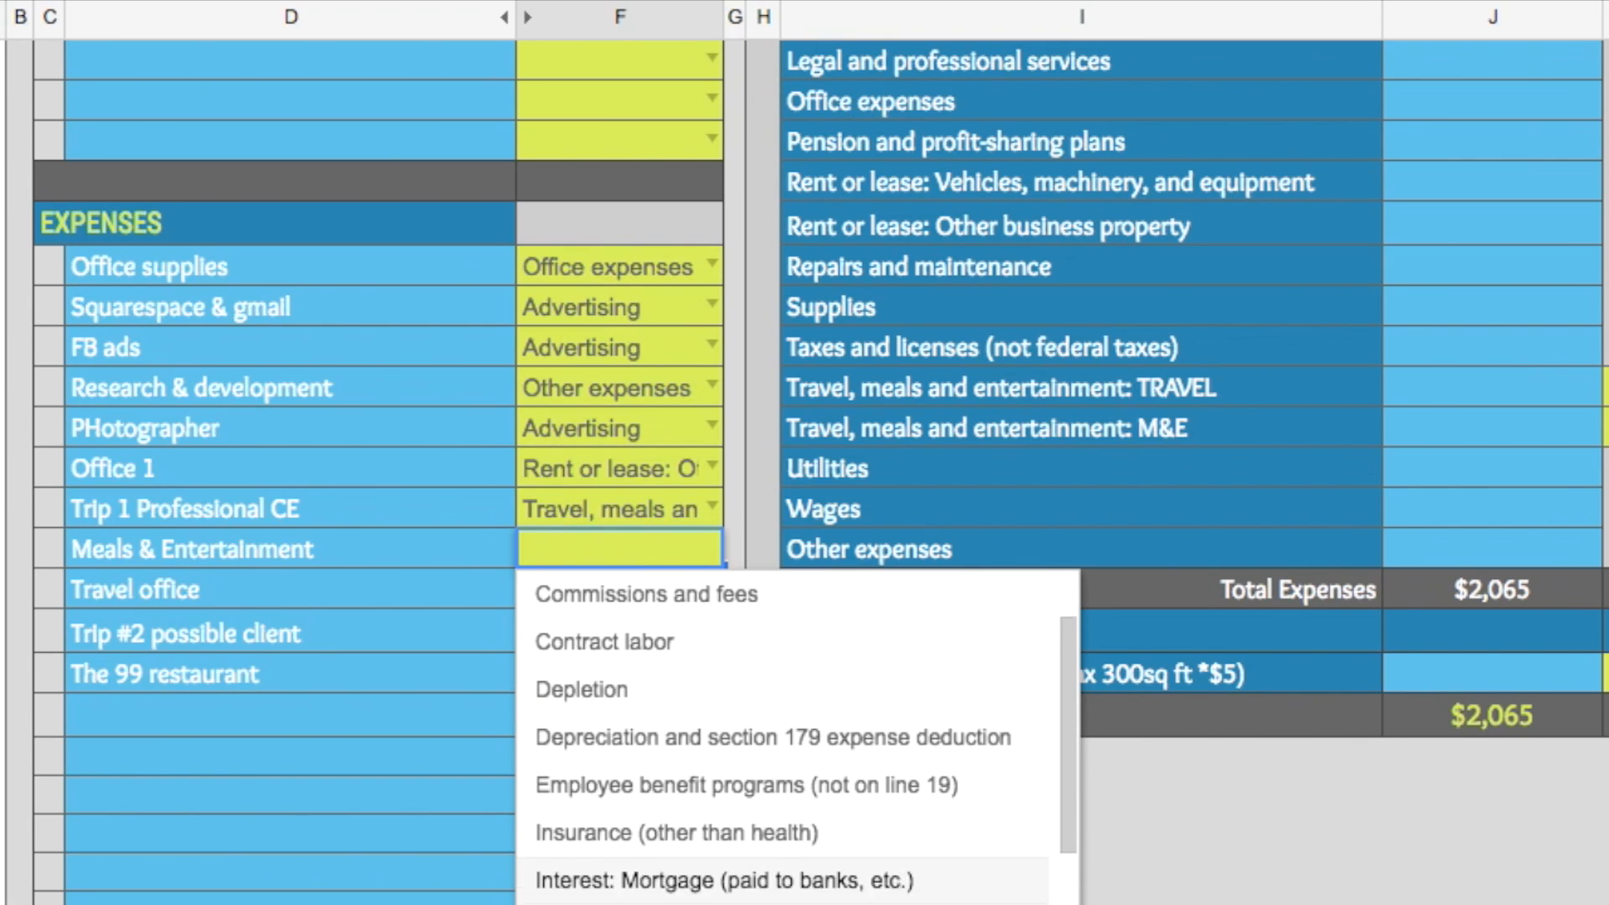
scroll(730, 880, down, 8)
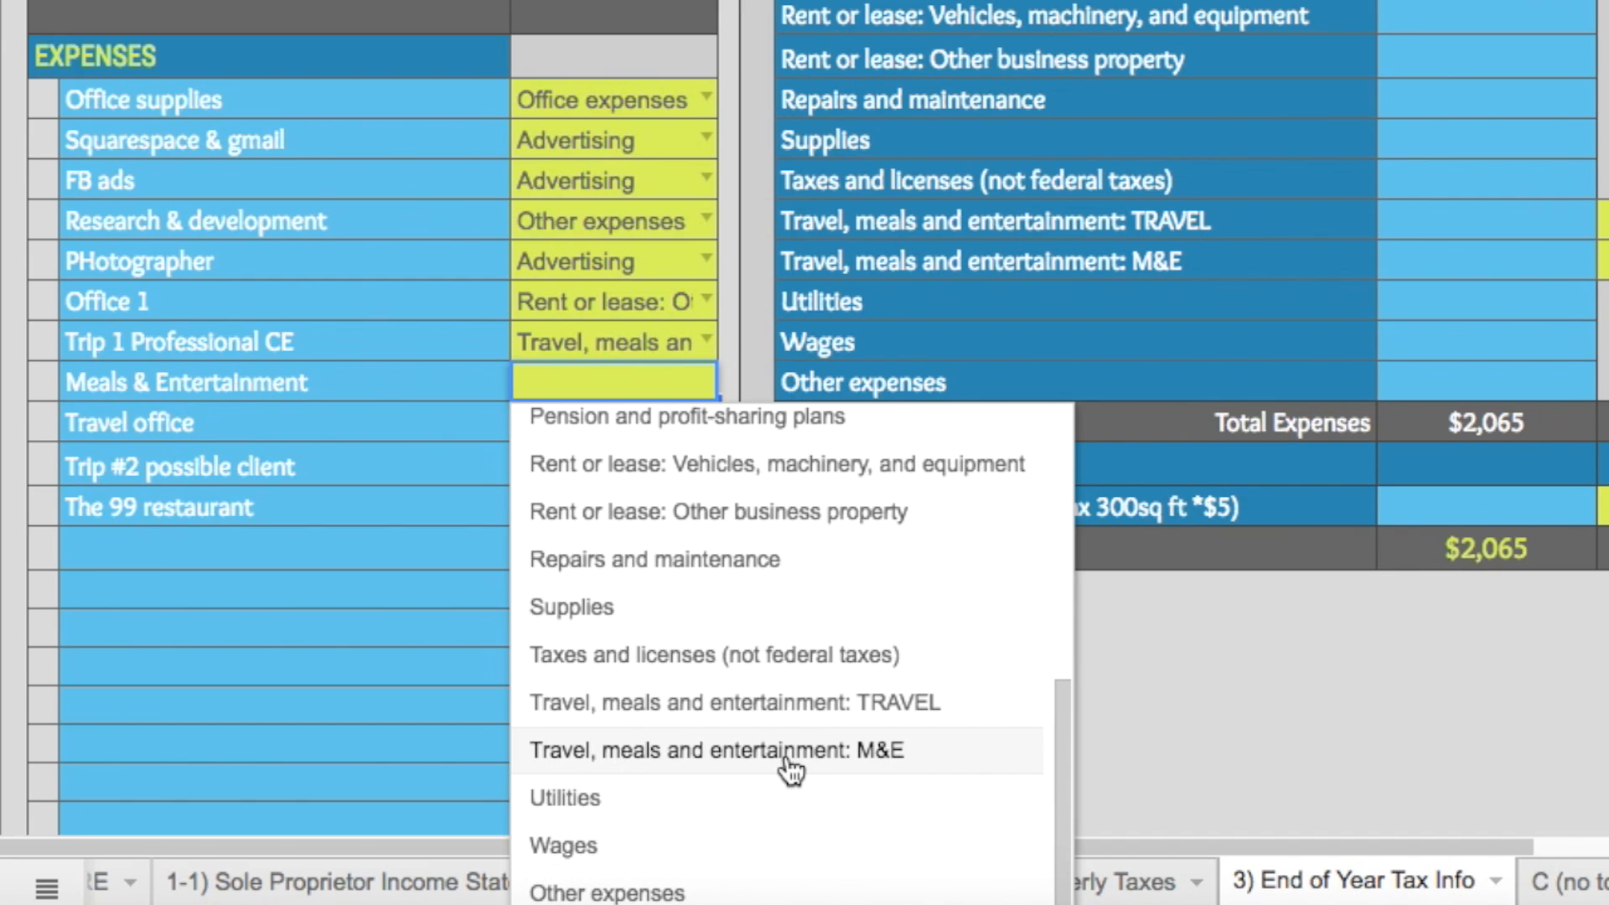
click(790, 754)
- Review the list of tax expense categories, paying attention to the Depreciation and section 179 expense deduction row
click(823, 126)
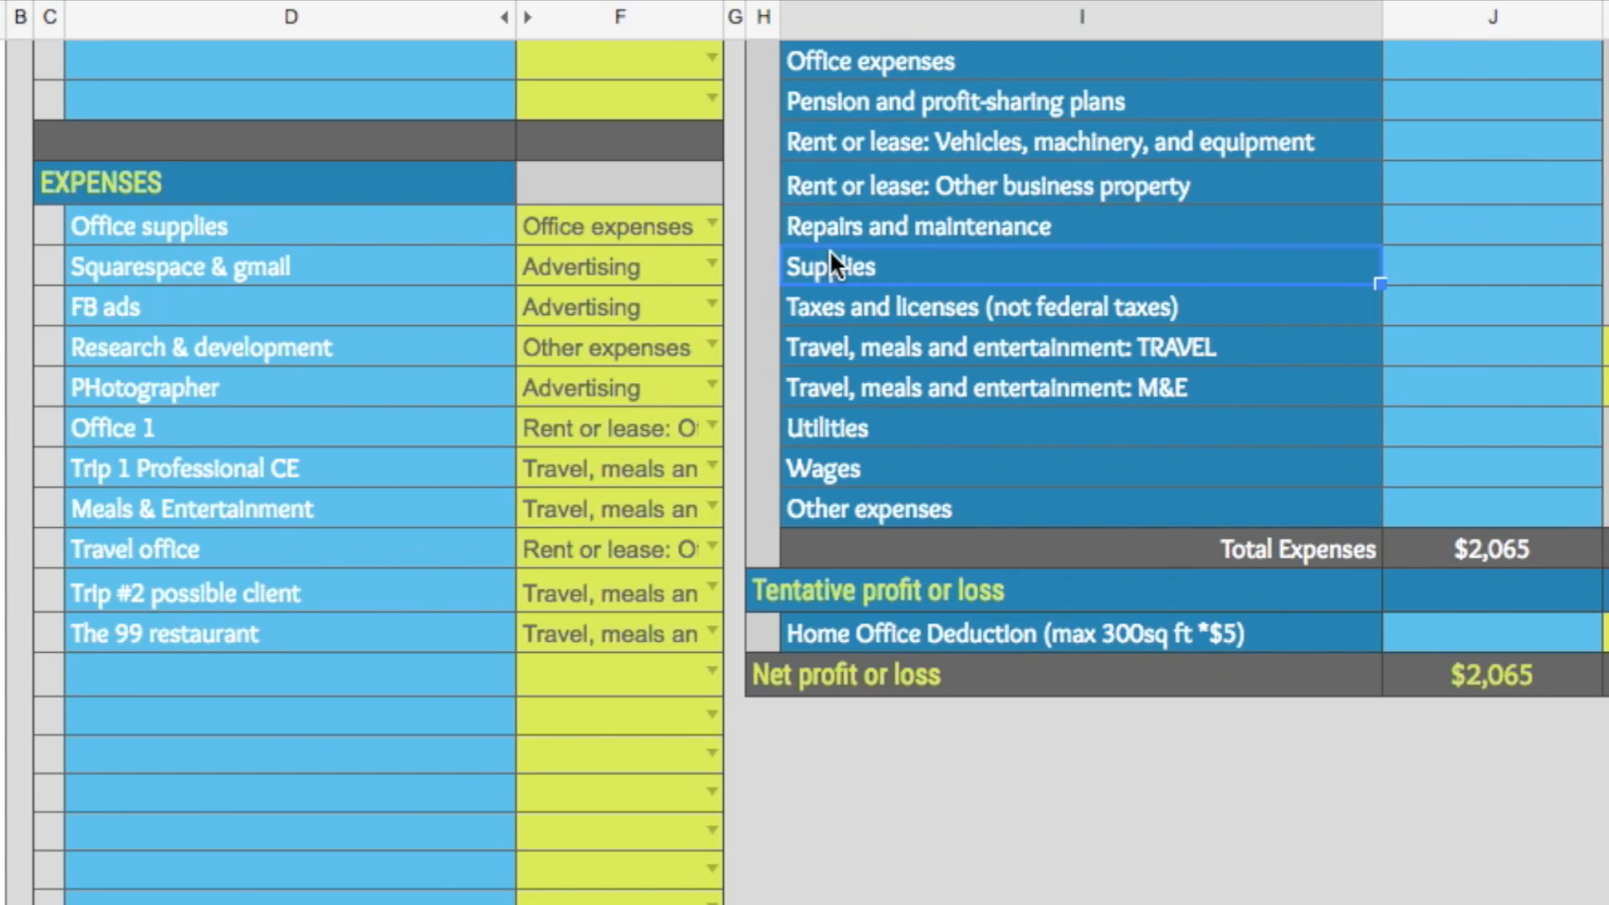
scroll(830, 250, up, 5)
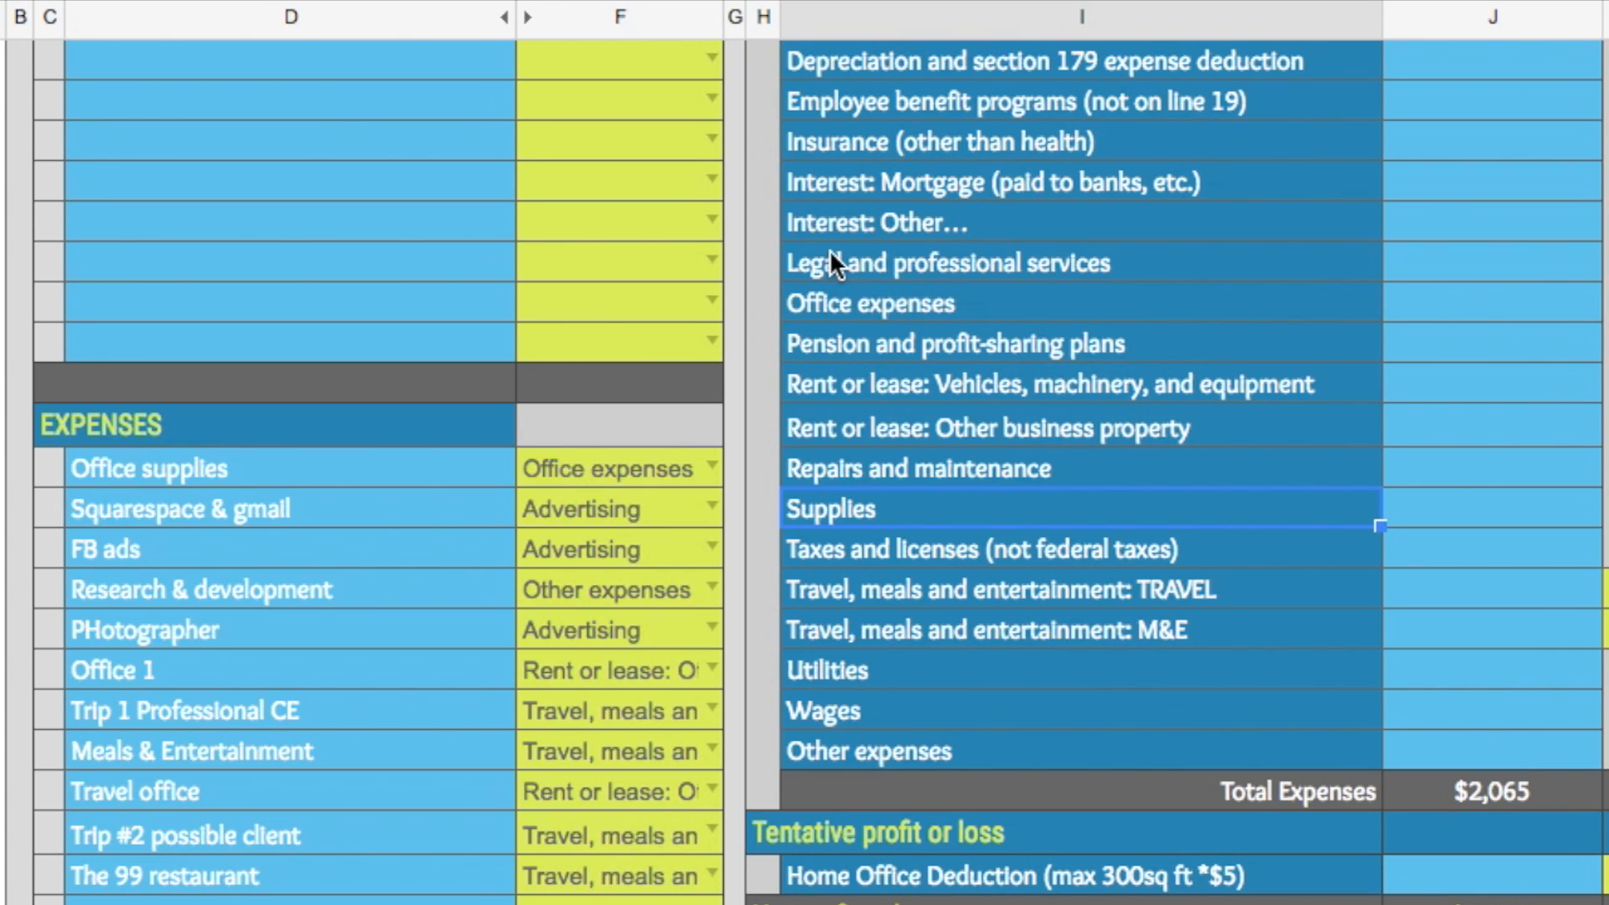
scroll(827, 249, up, 5)
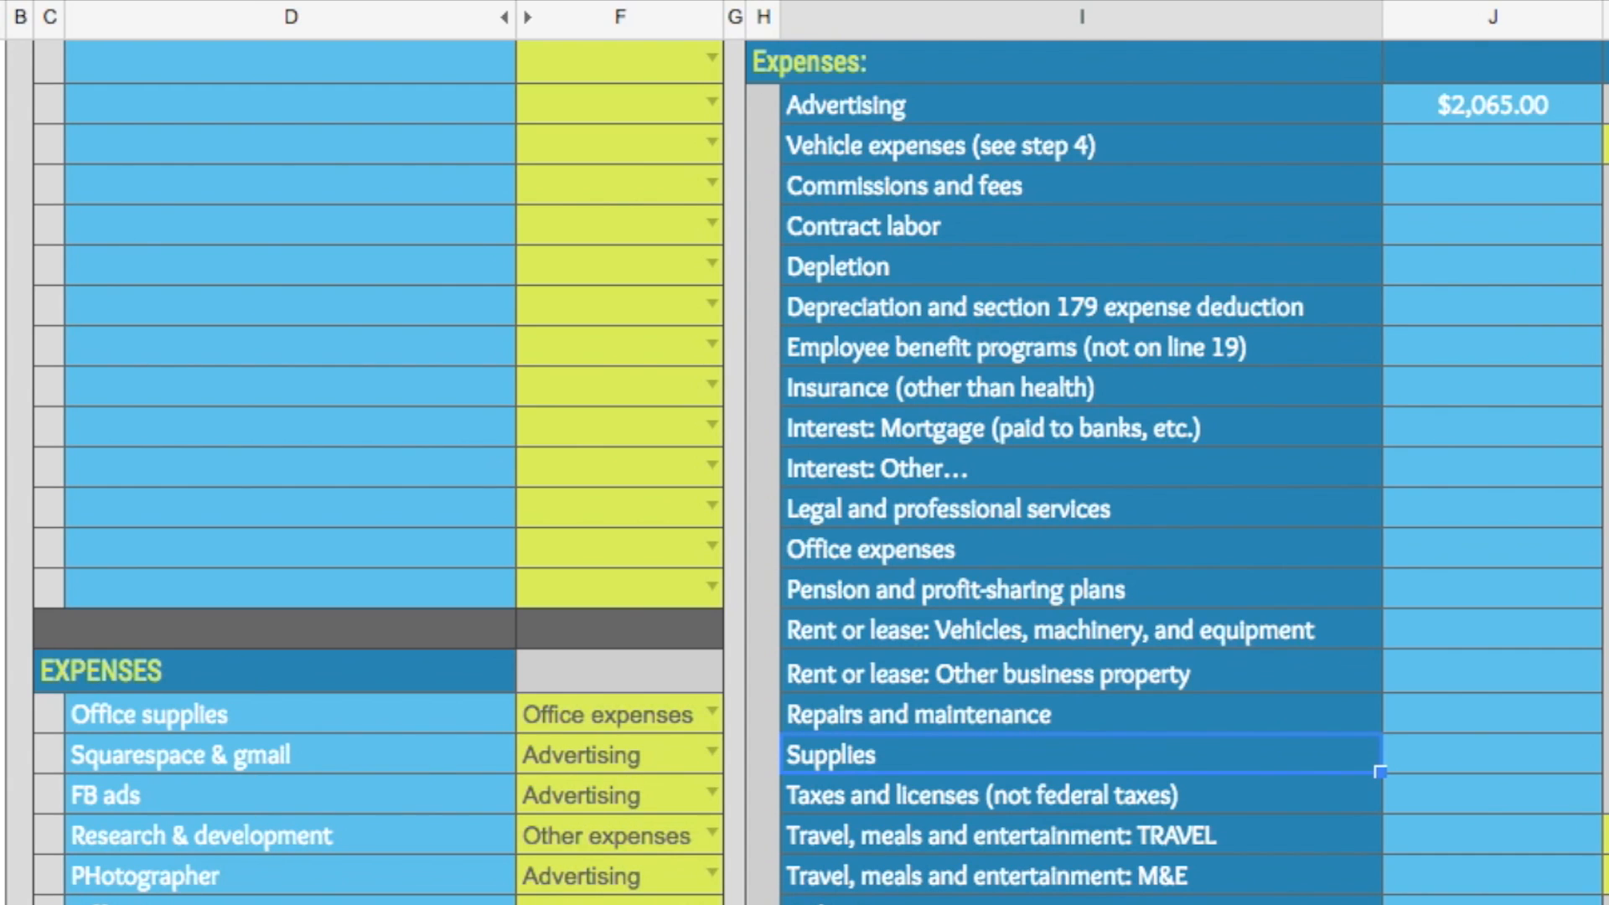
scroll(1133, 741, down, 2)
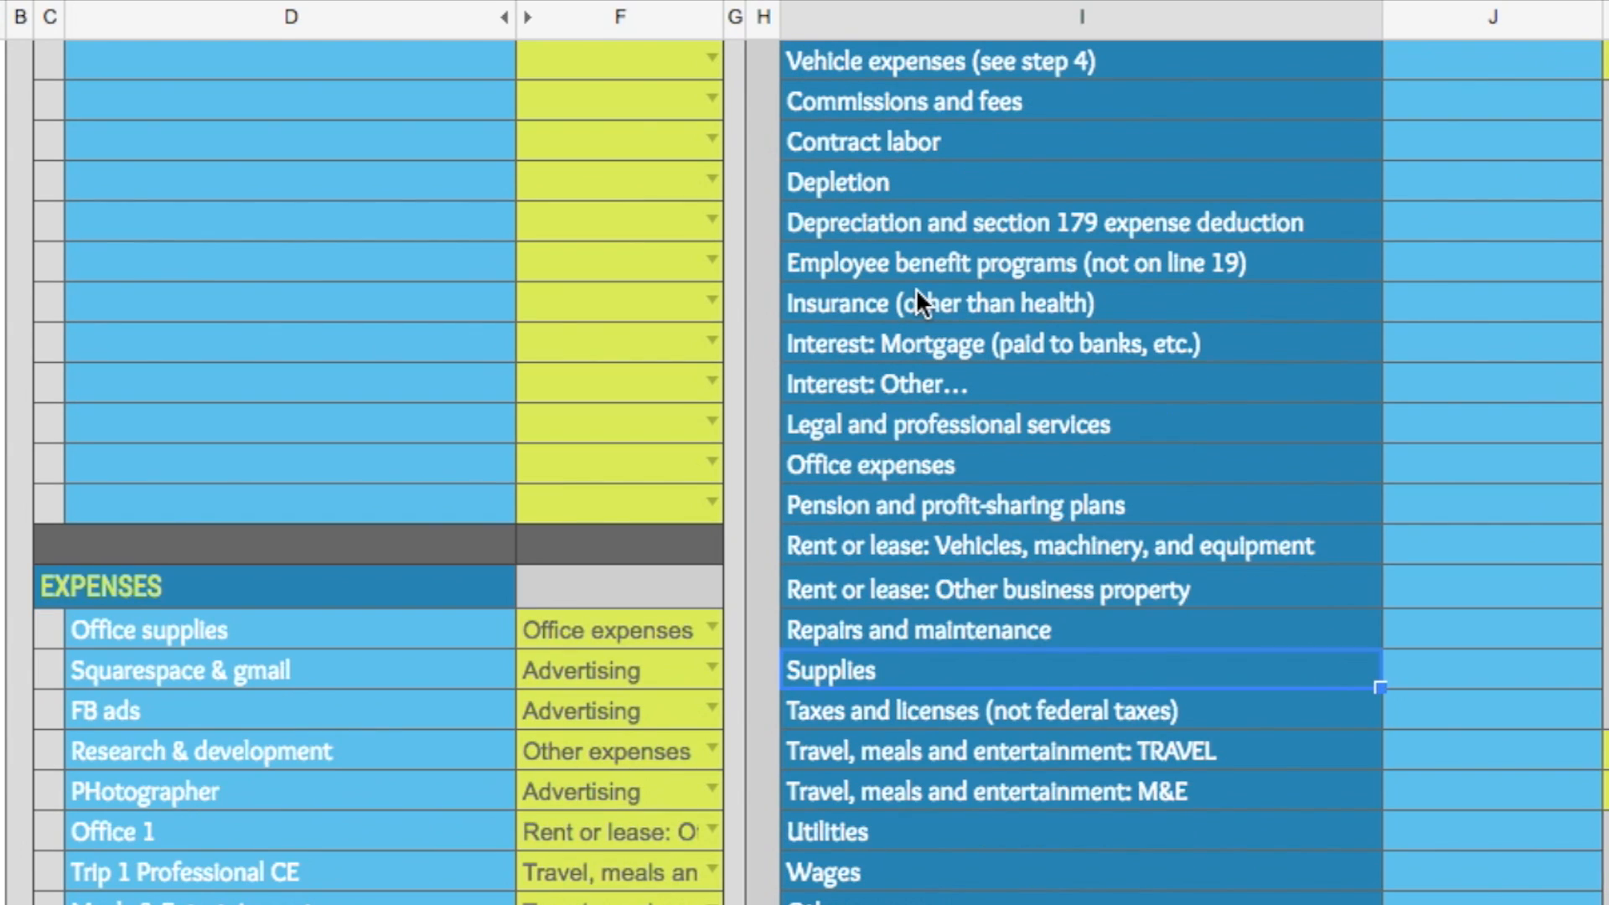
click(930, 226)
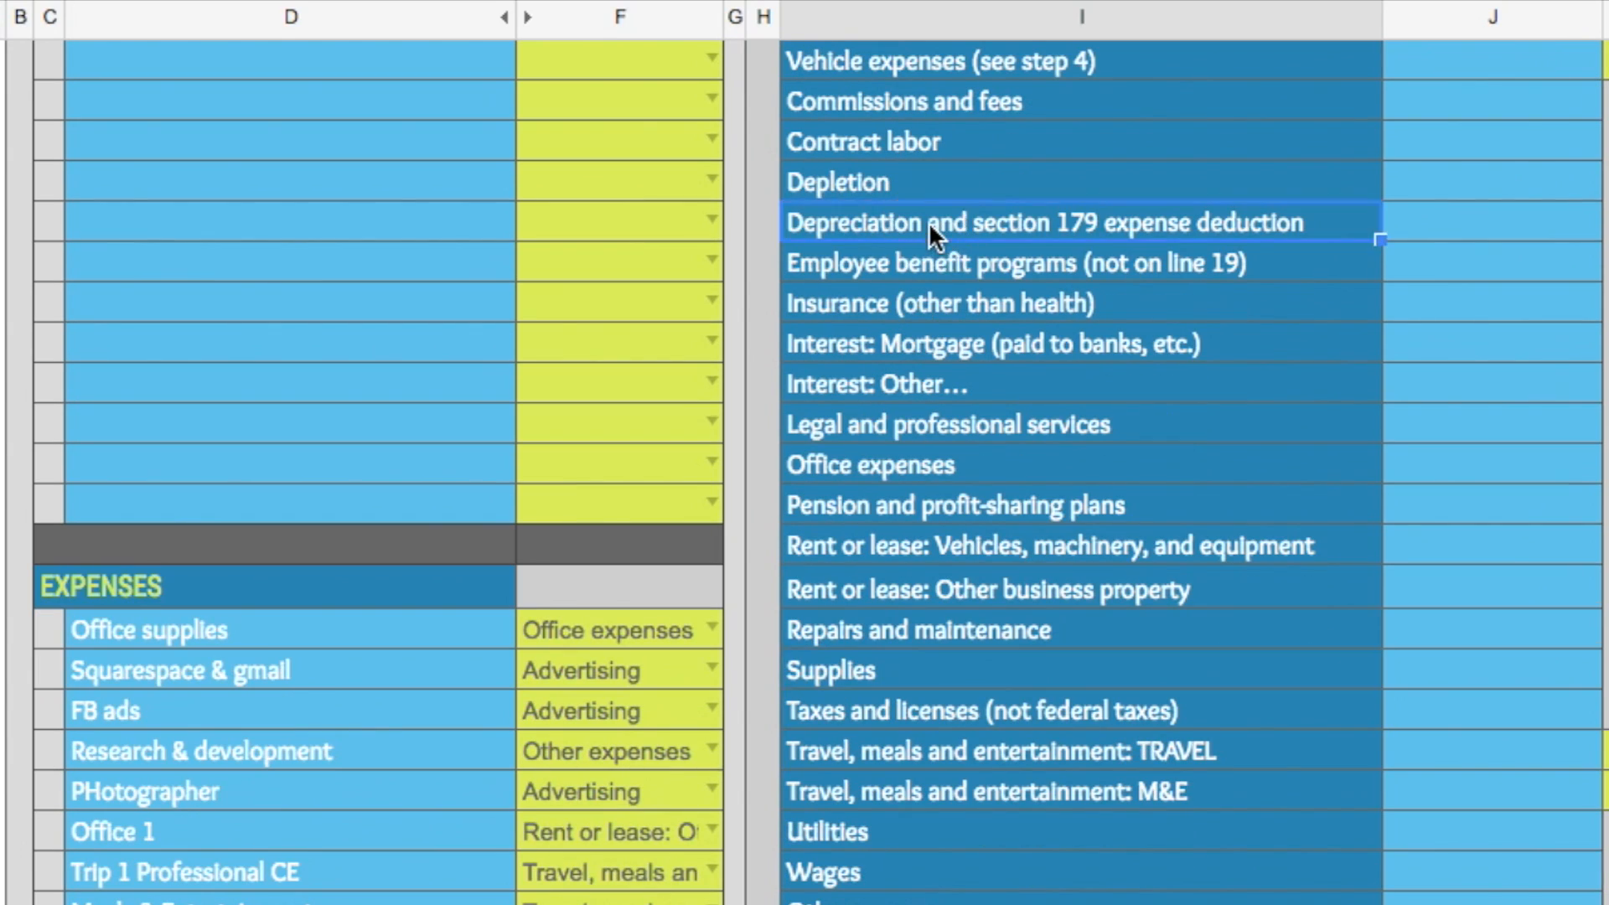
double_click(928, 222)
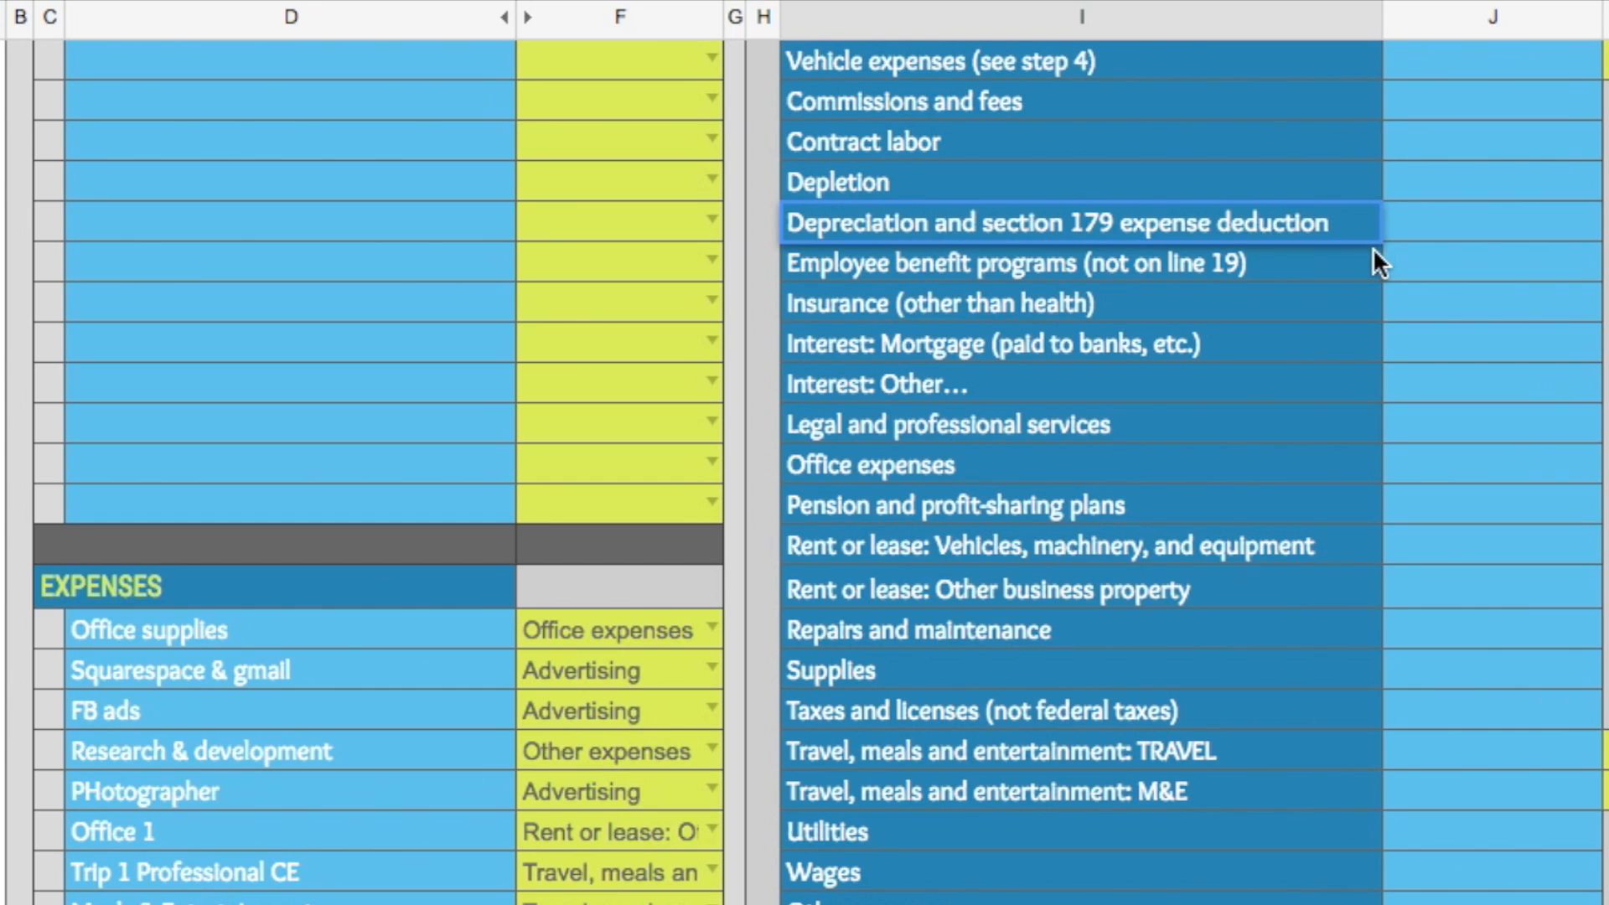
drag(975, 222, 1245, 215)
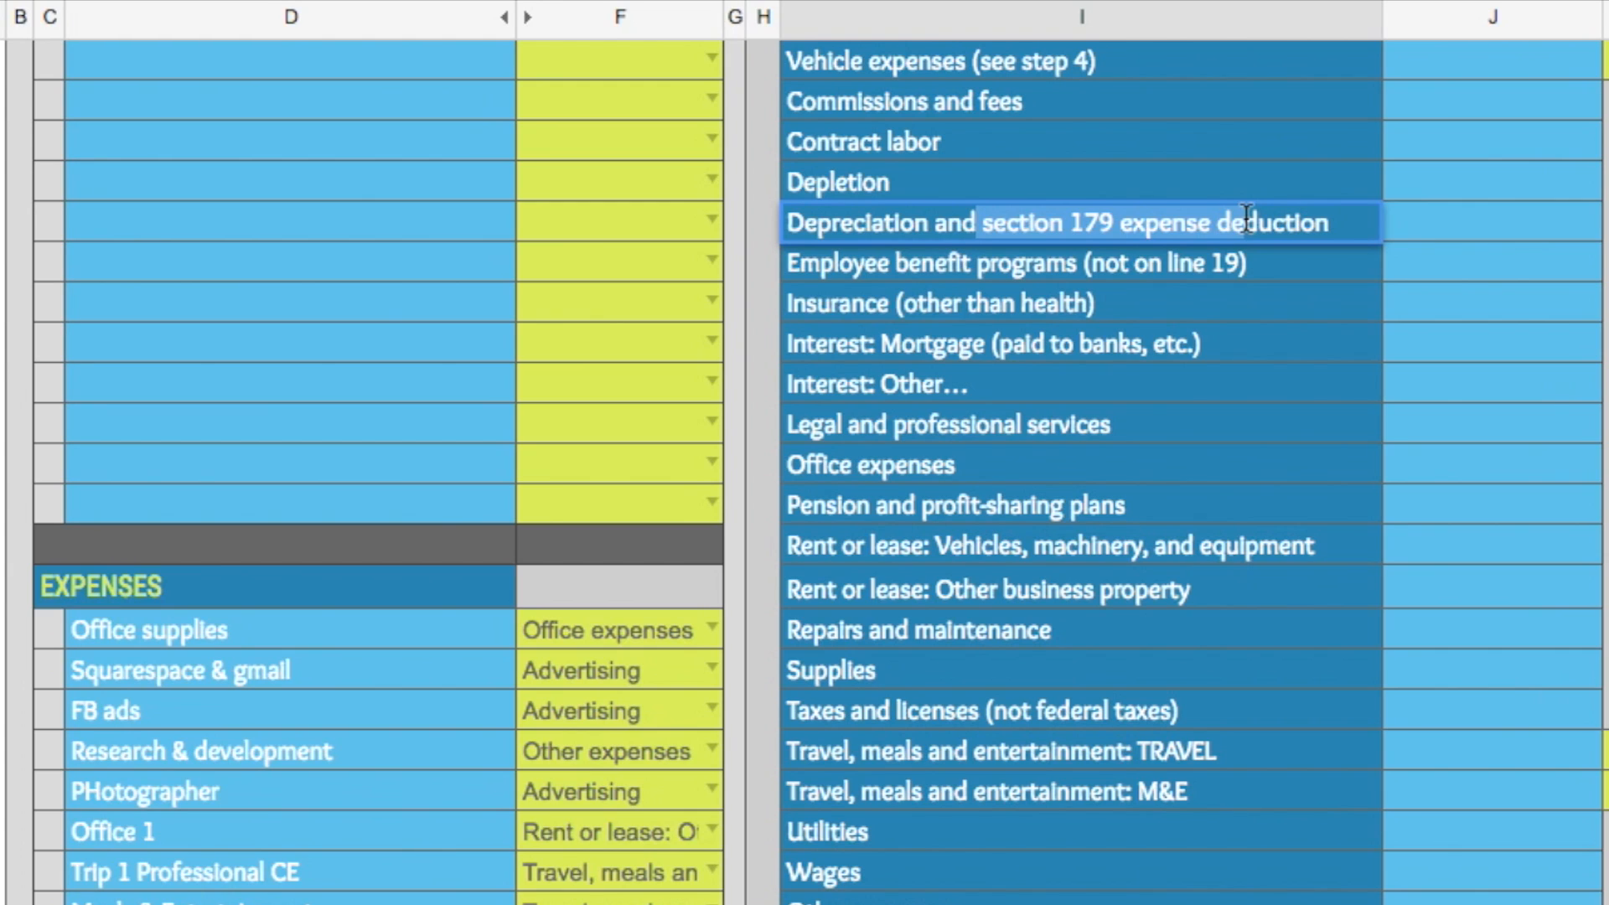
click(1246, 471)
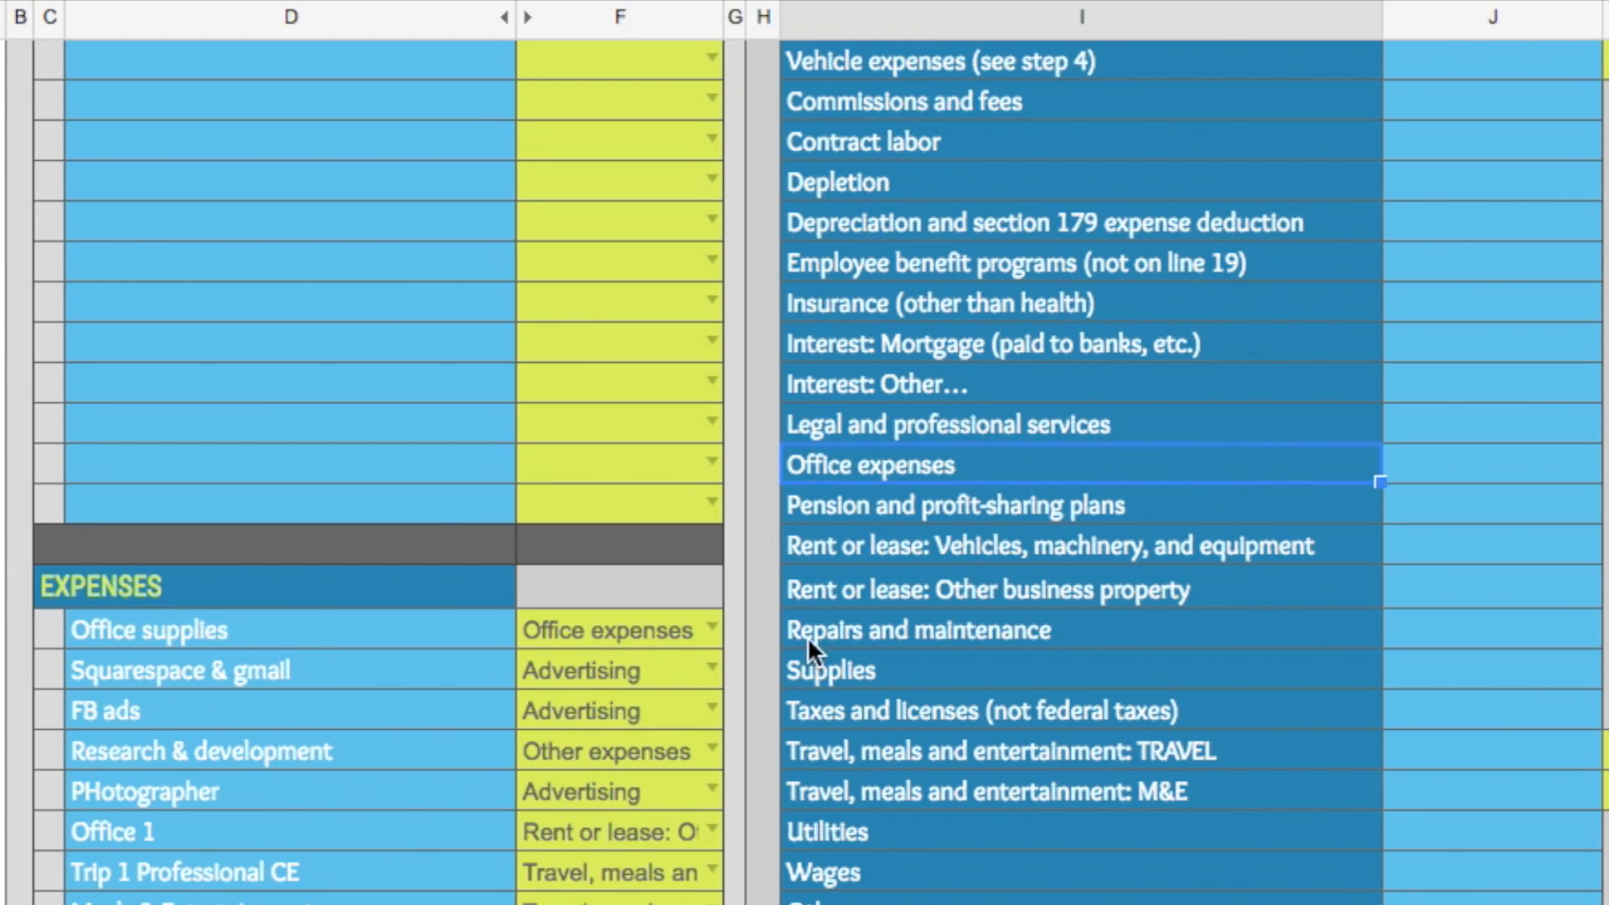
- Review the other tax expense categories, including Legal and professional services, Repairs and maintenance, Contract labor and Employee benefit programs
scroll(499, 748, down, 5)
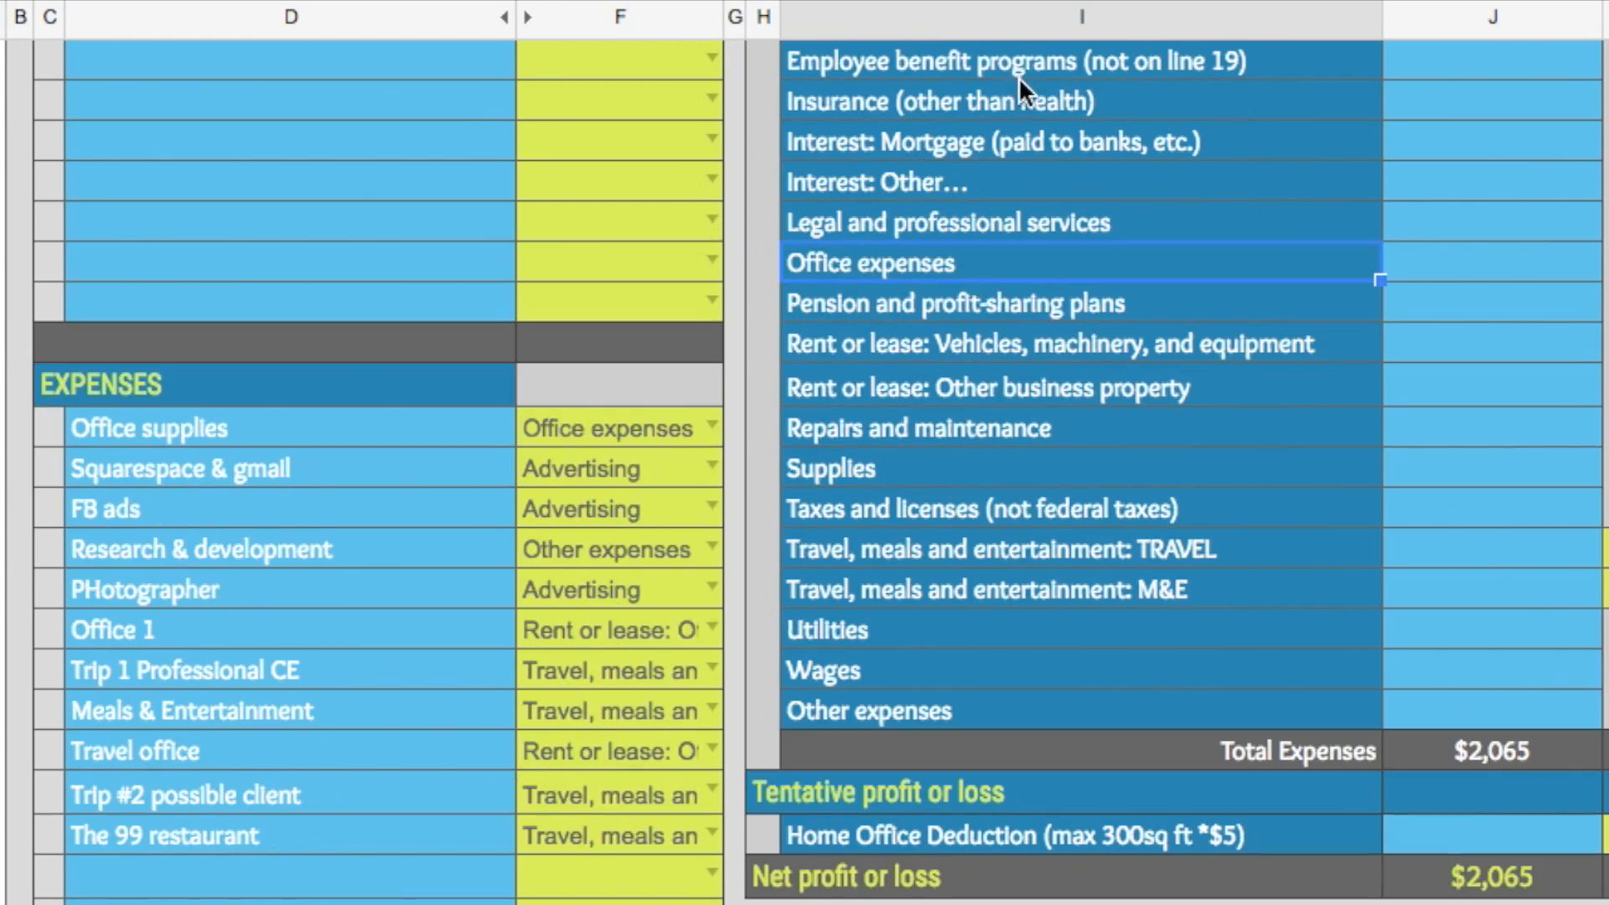
click(1005, 218)
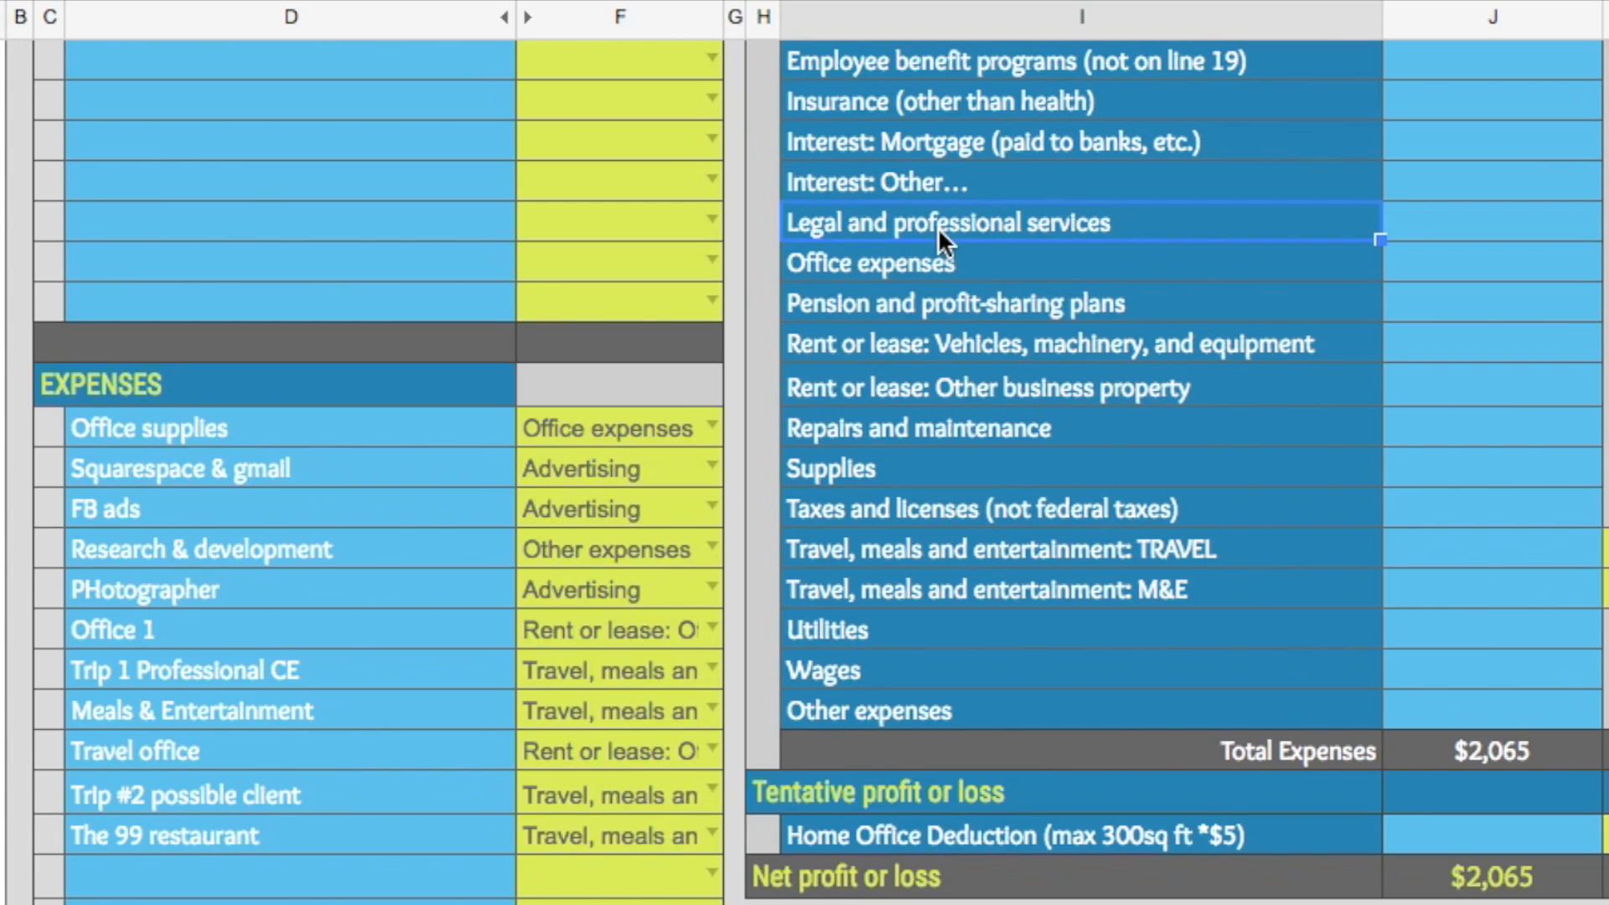
scroll(938, 208, down, 2)
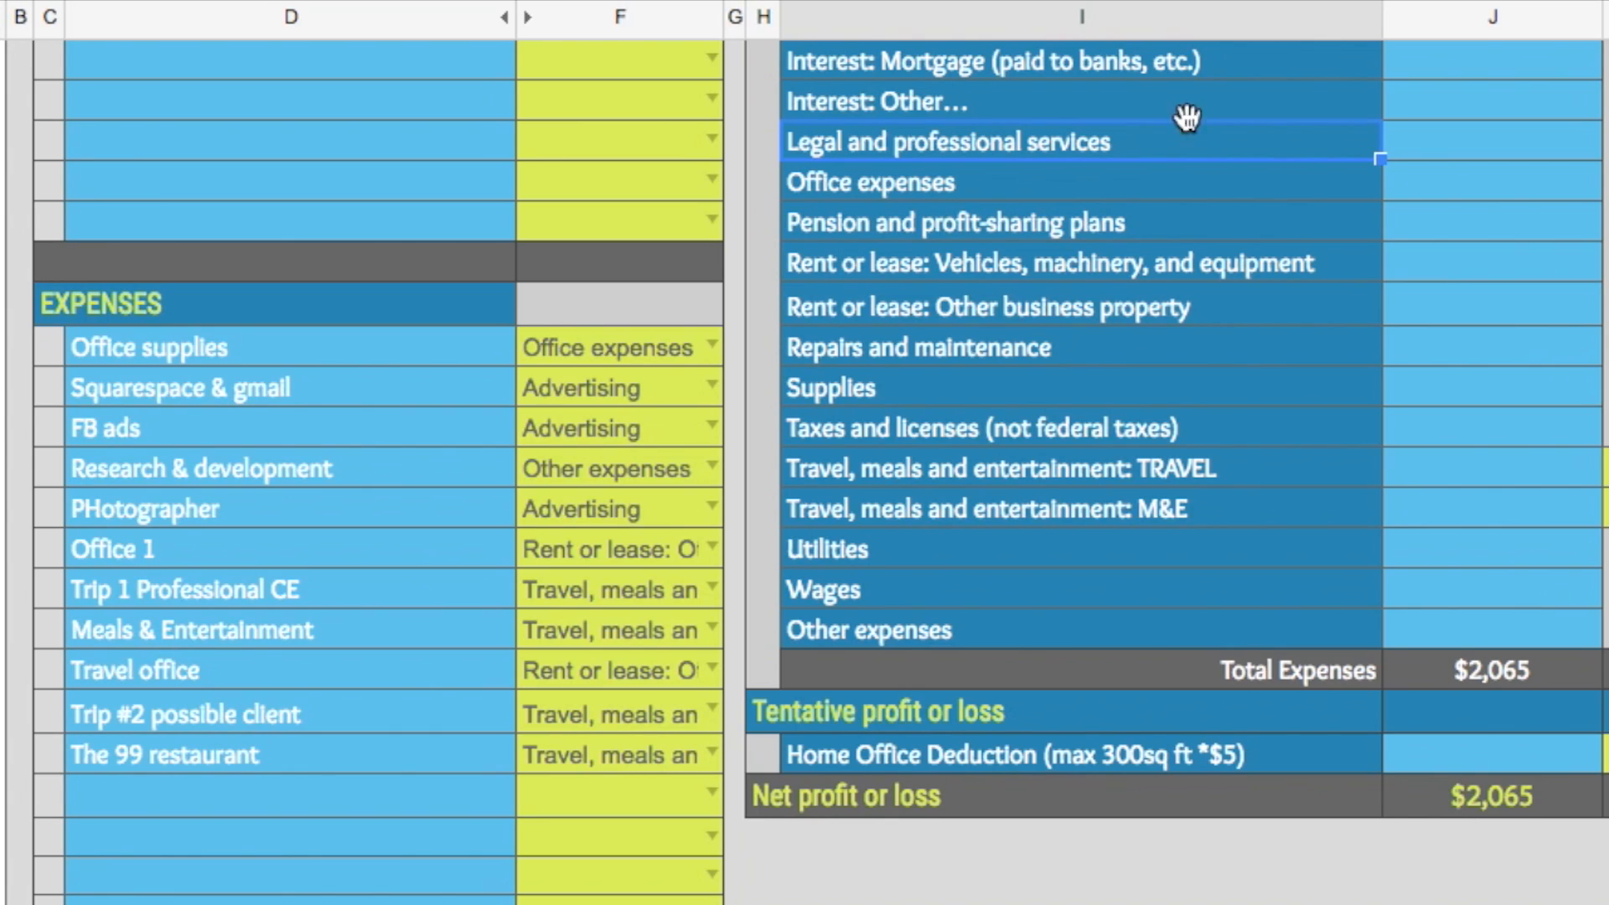
click(985, 352)
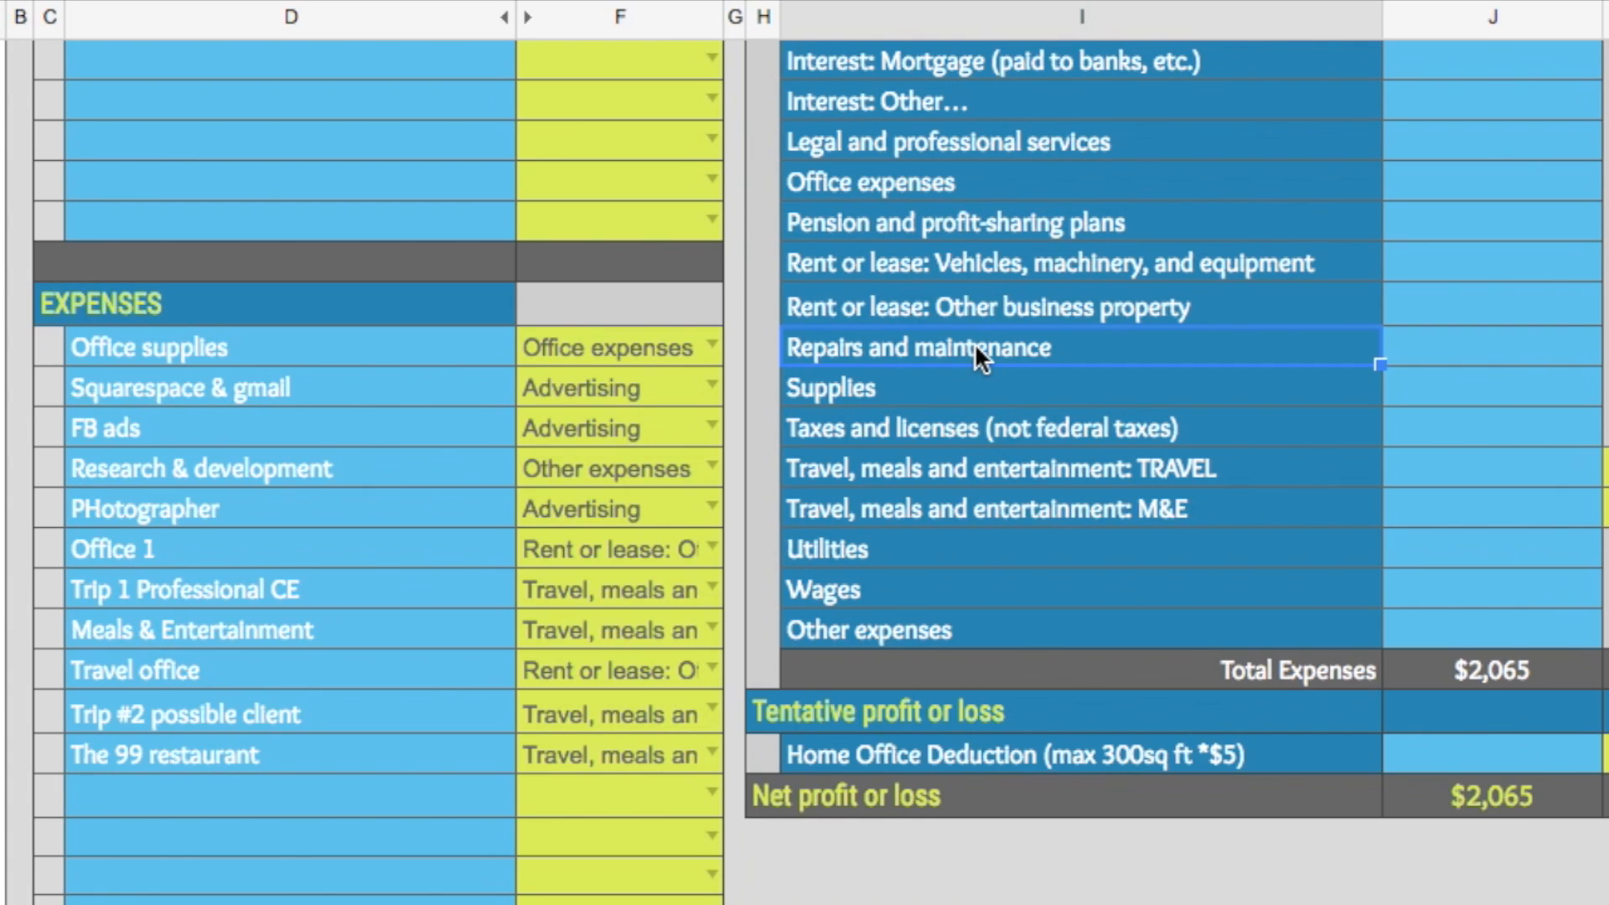
scroll(974, 343, up, 5)
click(872, 305)
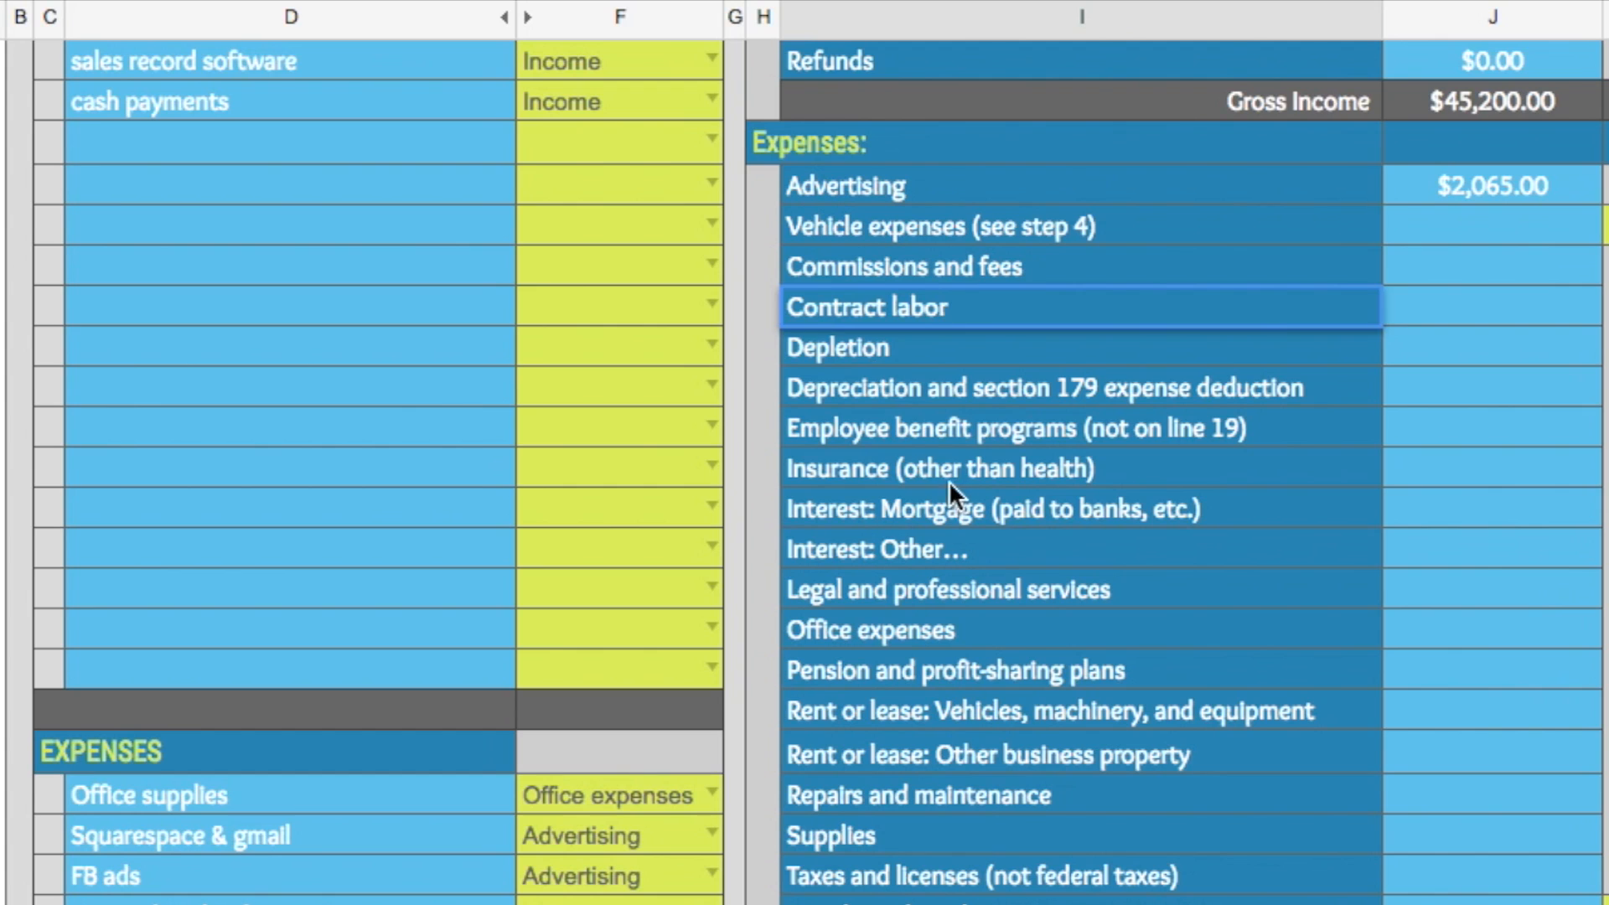
click(939, 435)
scroll(957, 672, down, 4)
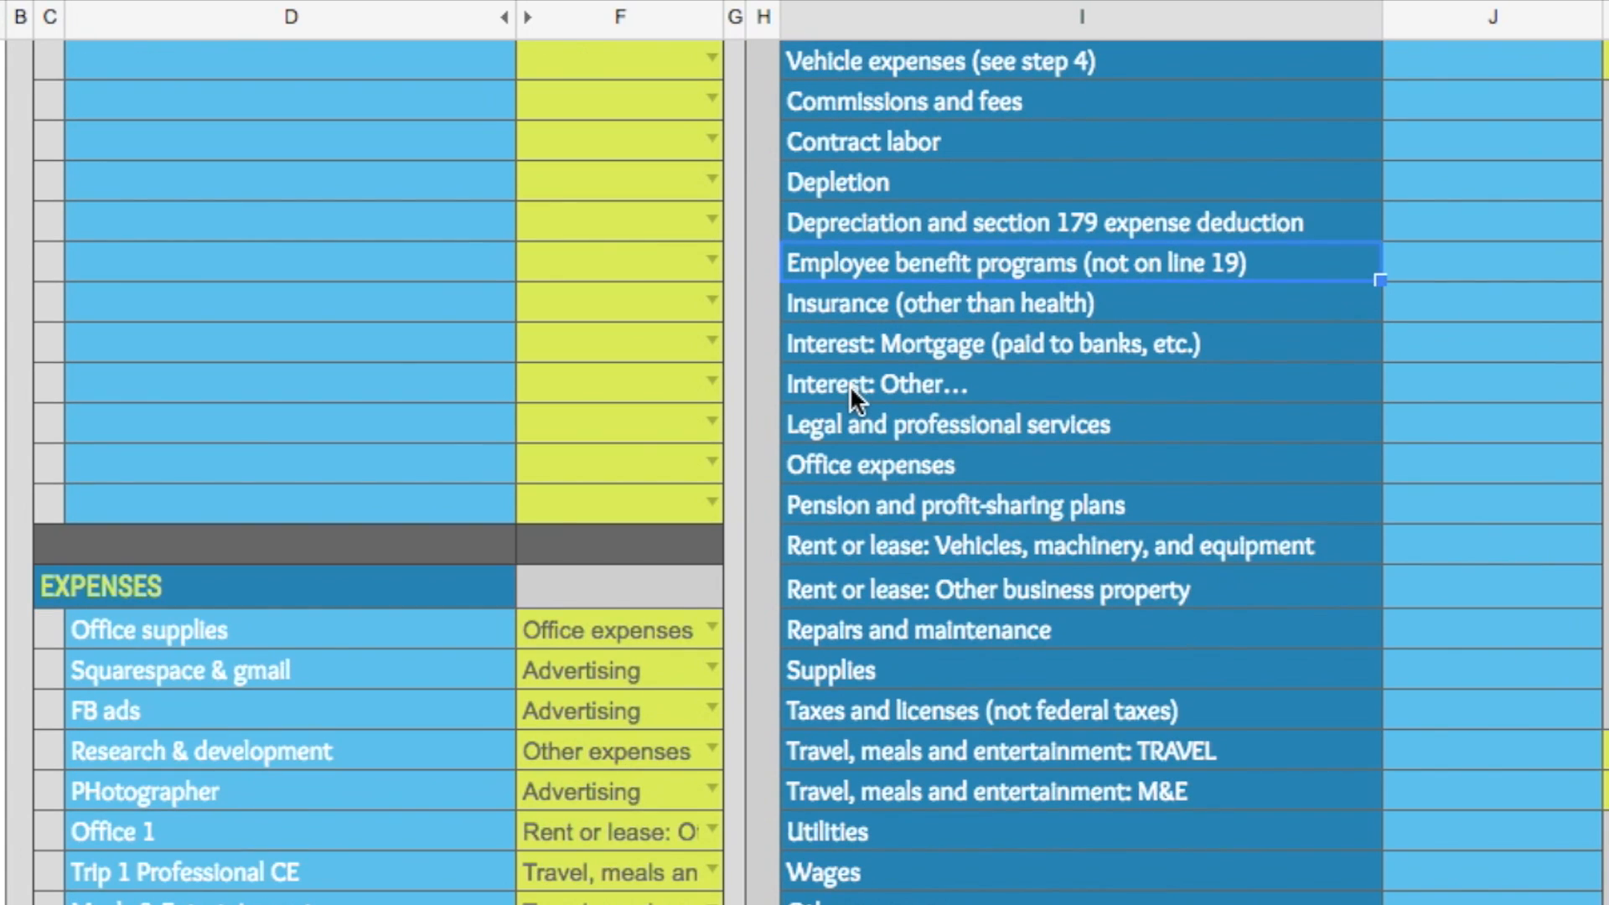
scroll(850, 385, down, 15)
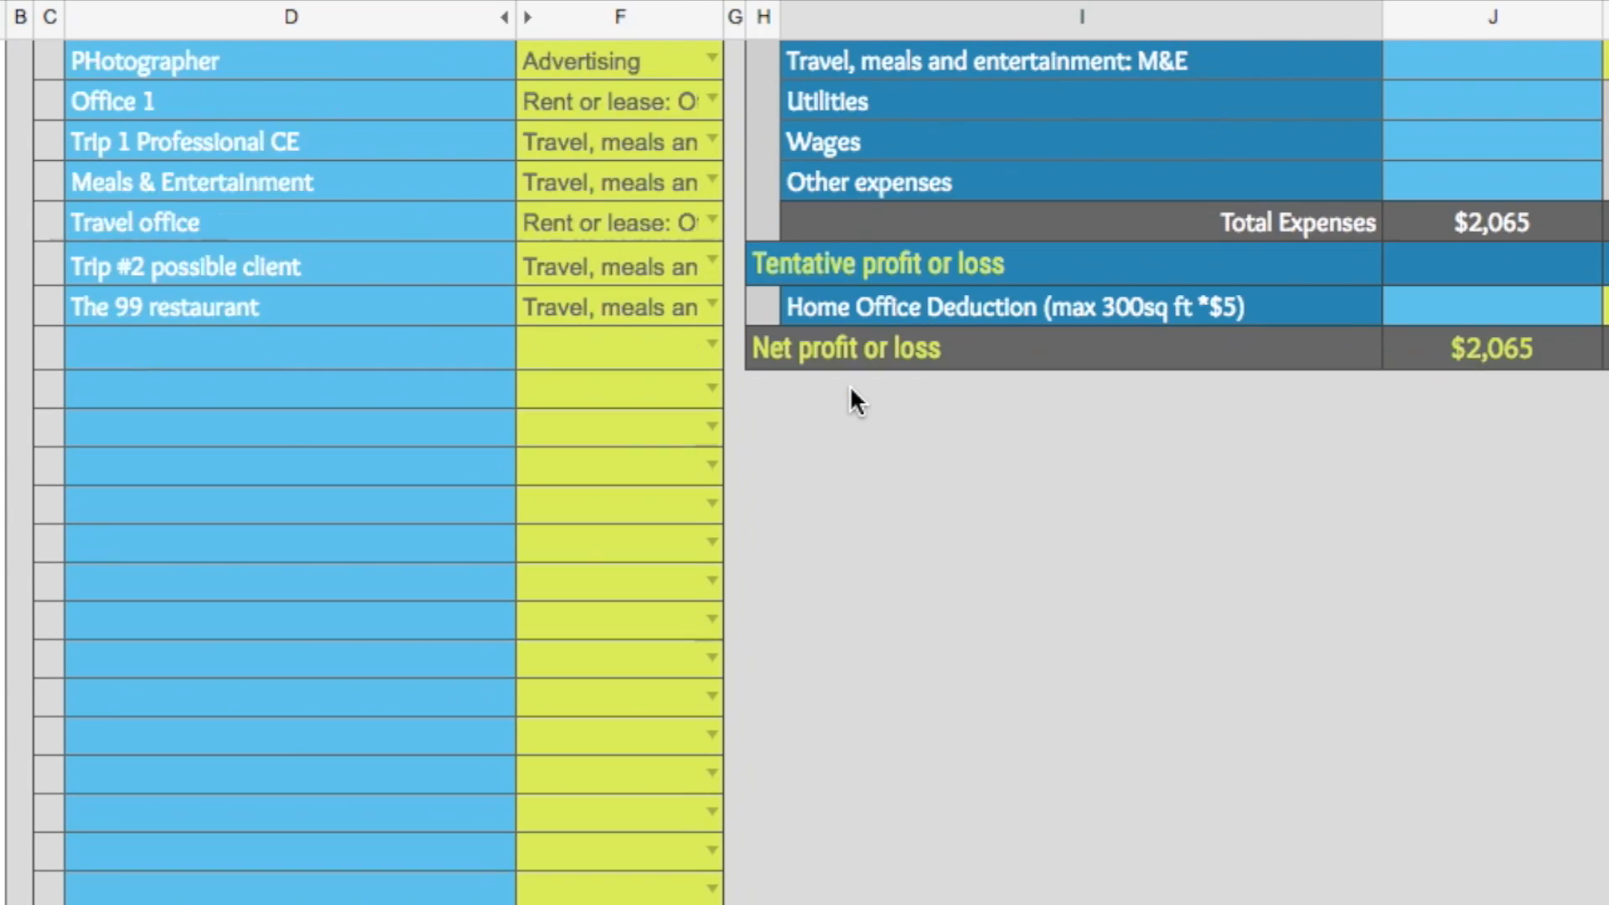
scroll(851, 390, down, 10)
scroll(851, 389, up, 15)
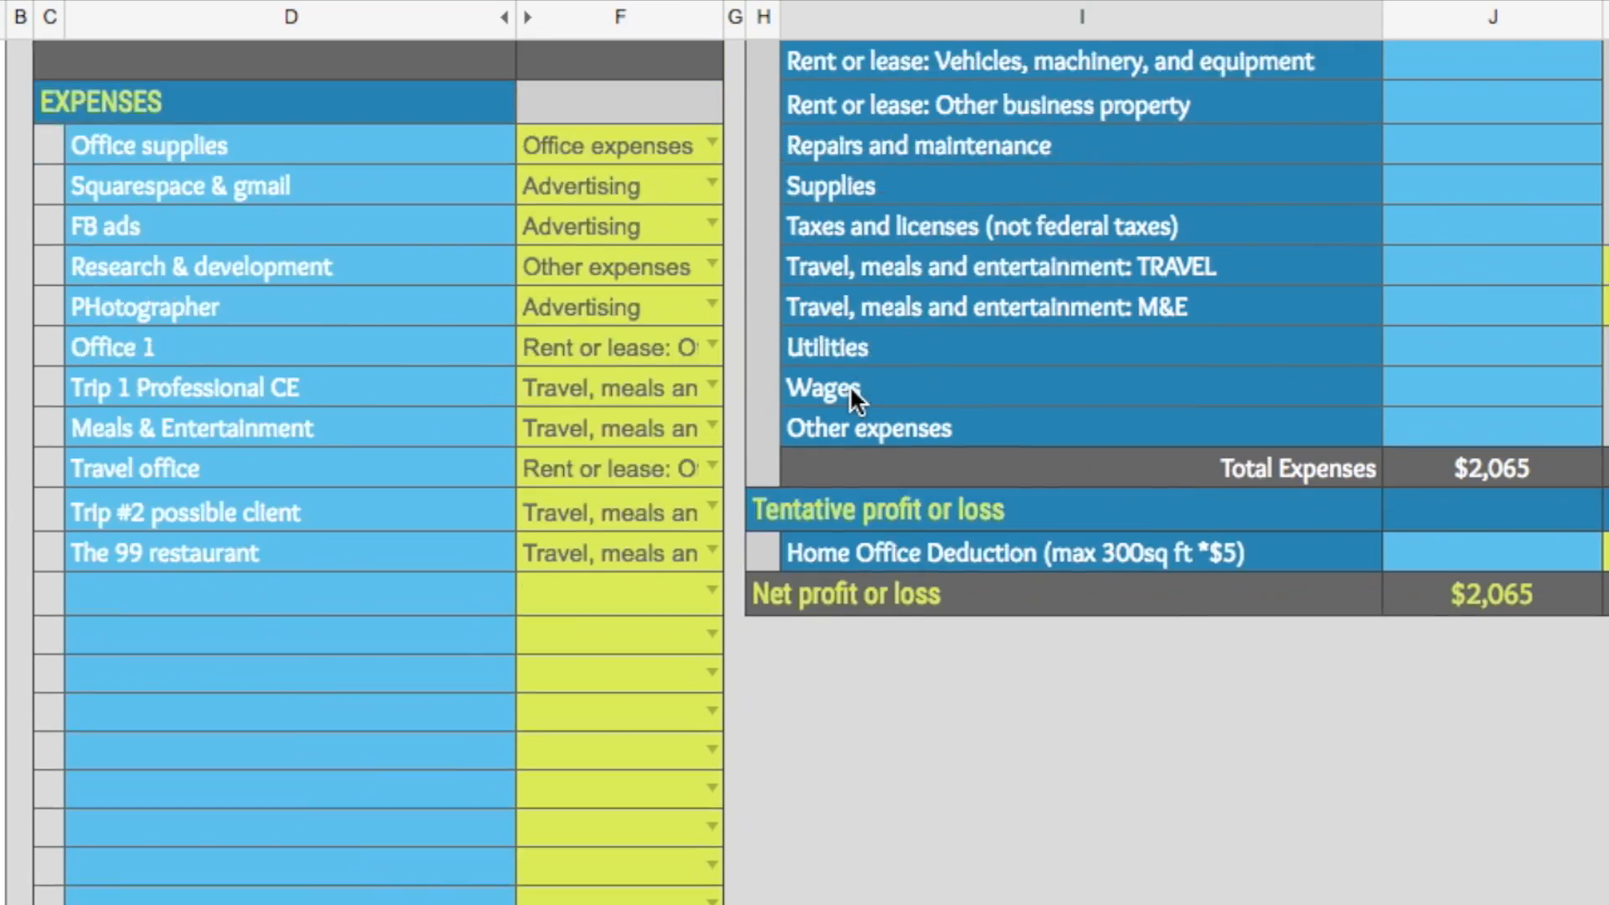
scroll(849, 385, up, 7)
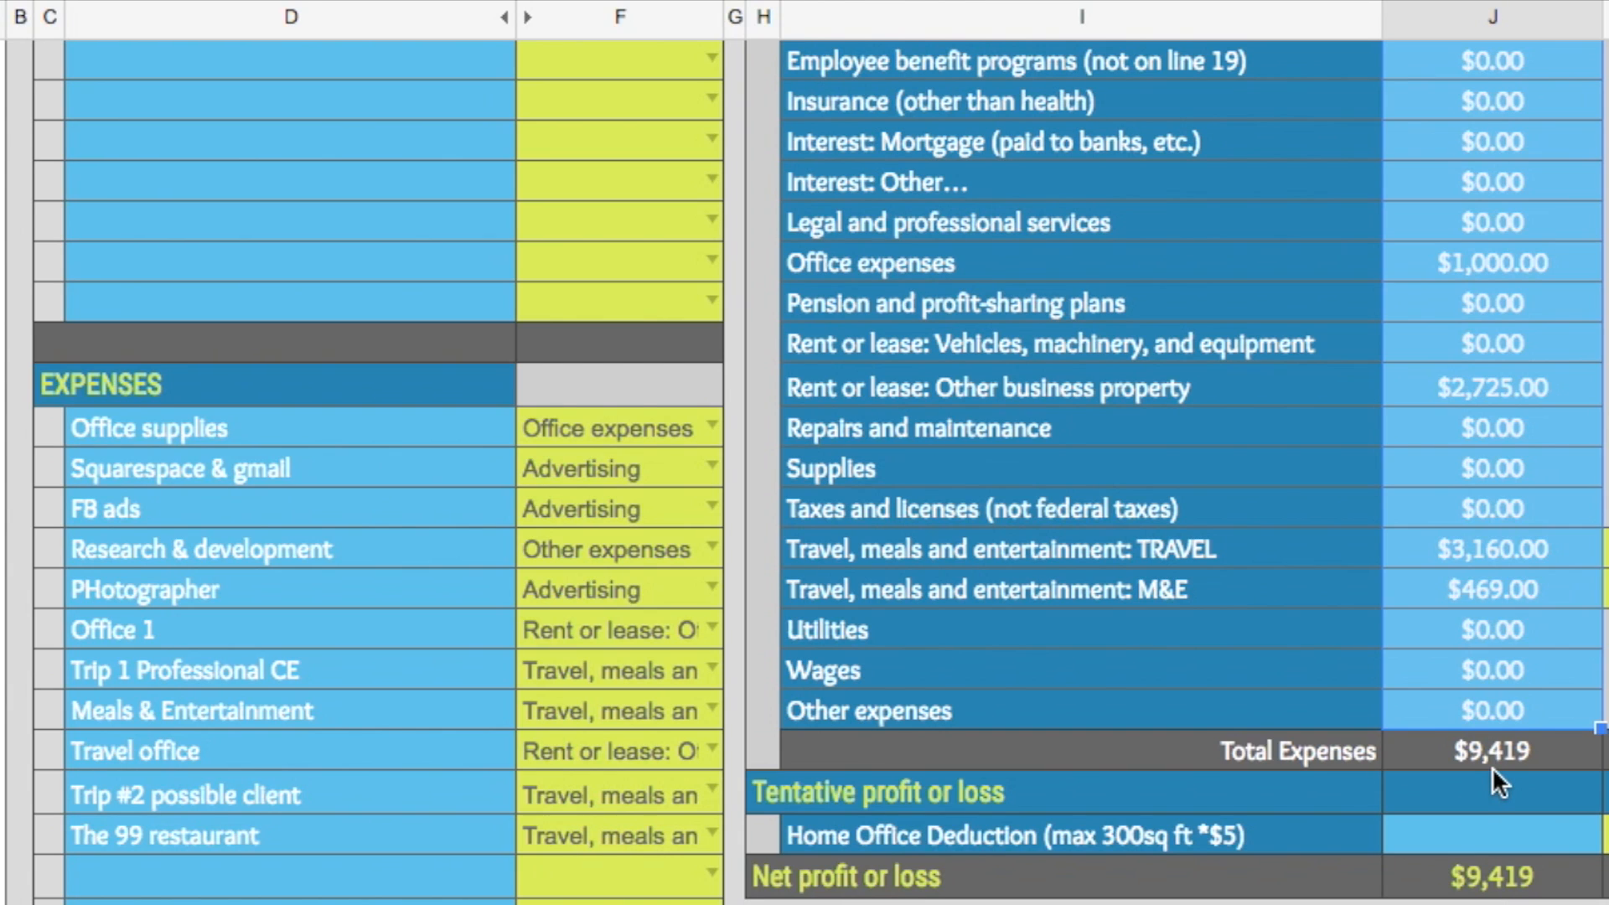
- Check the yearly totals for business expenses and business income on the Sole Proprietor Income Statement sheet
scroll(1491, 760, up, 16)
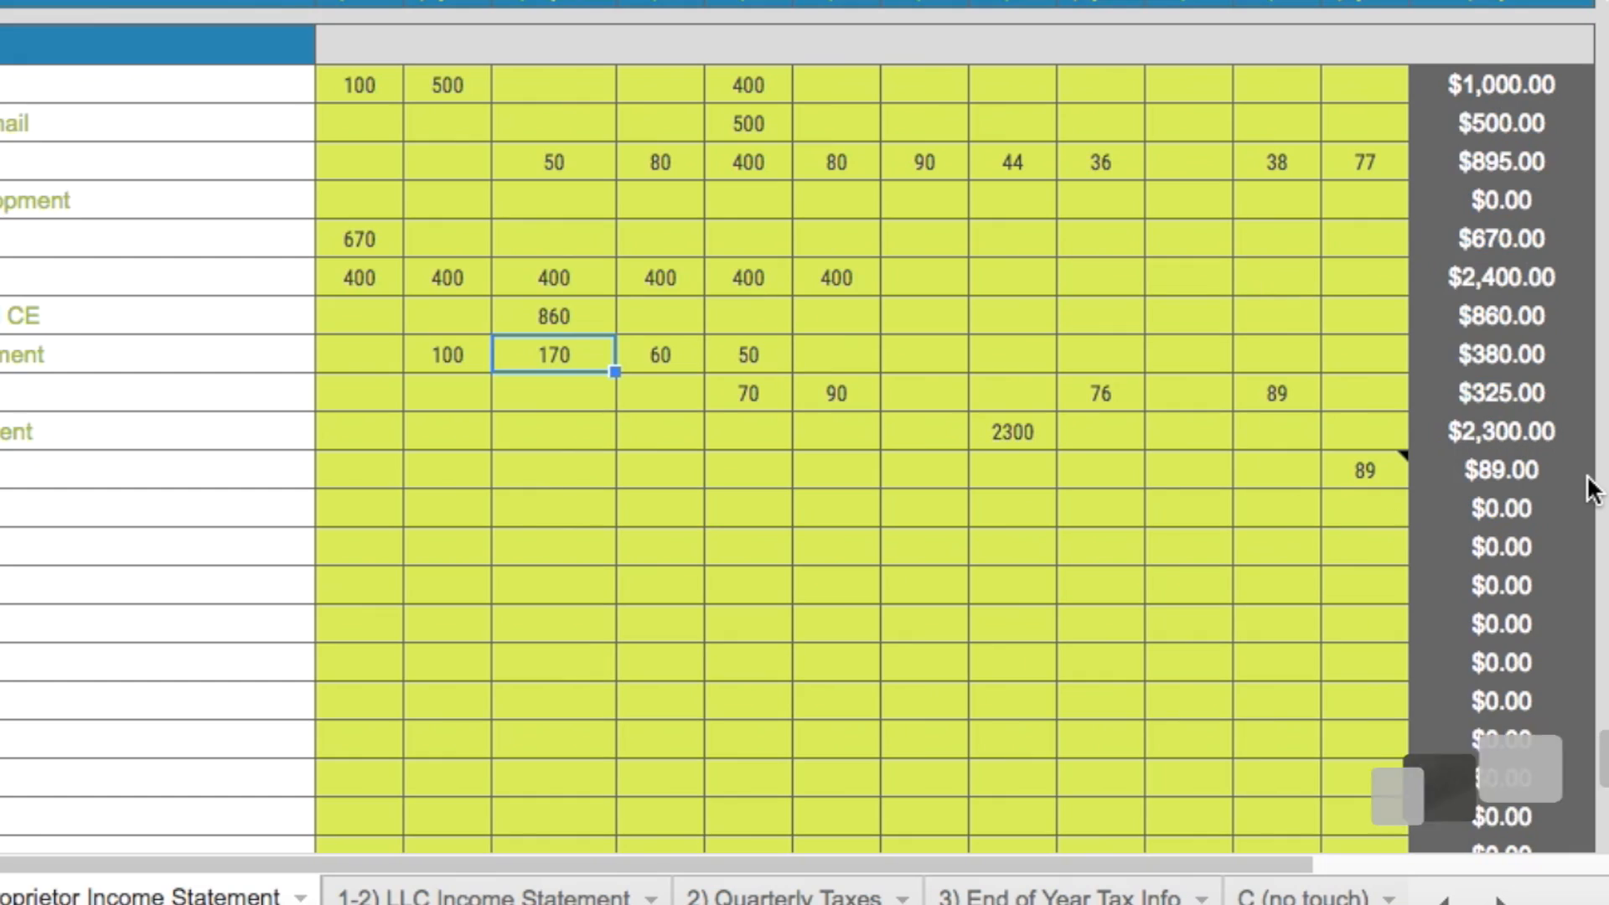
scroll(1592, 486, down, 5)
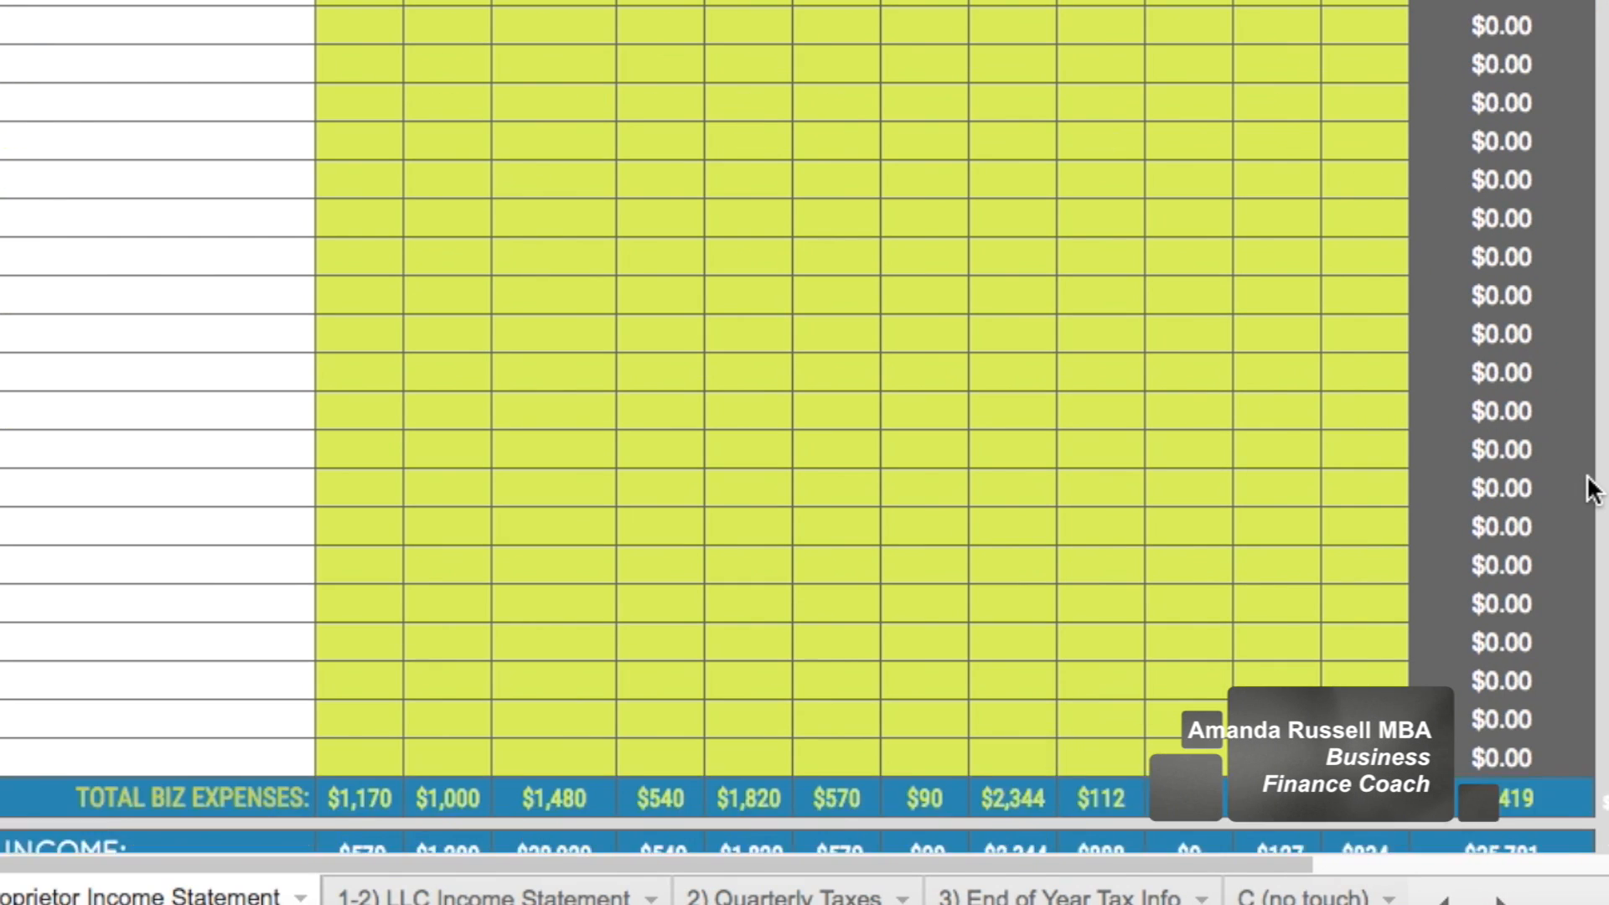
scroll(1591, 488, down, 3)
scroll(1570, 574, up, 10)
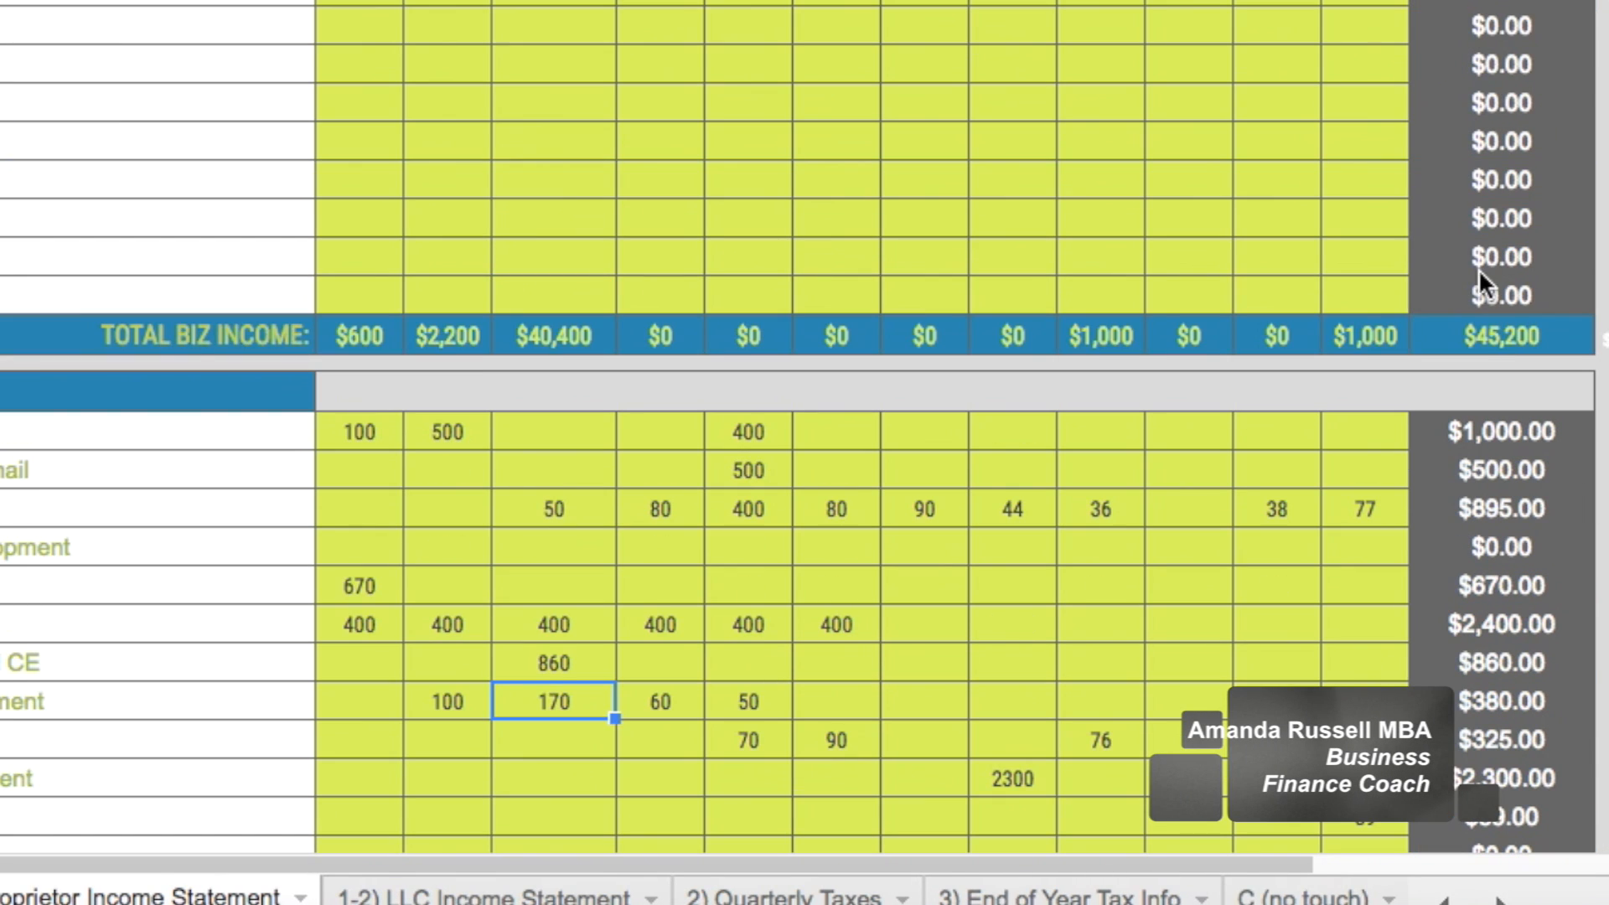
- Return to the End of Year Tax Info sheet and examine the Amount Totals, Enter Adjustments and Tax Totals columns of Step #2
click(1114, 894)
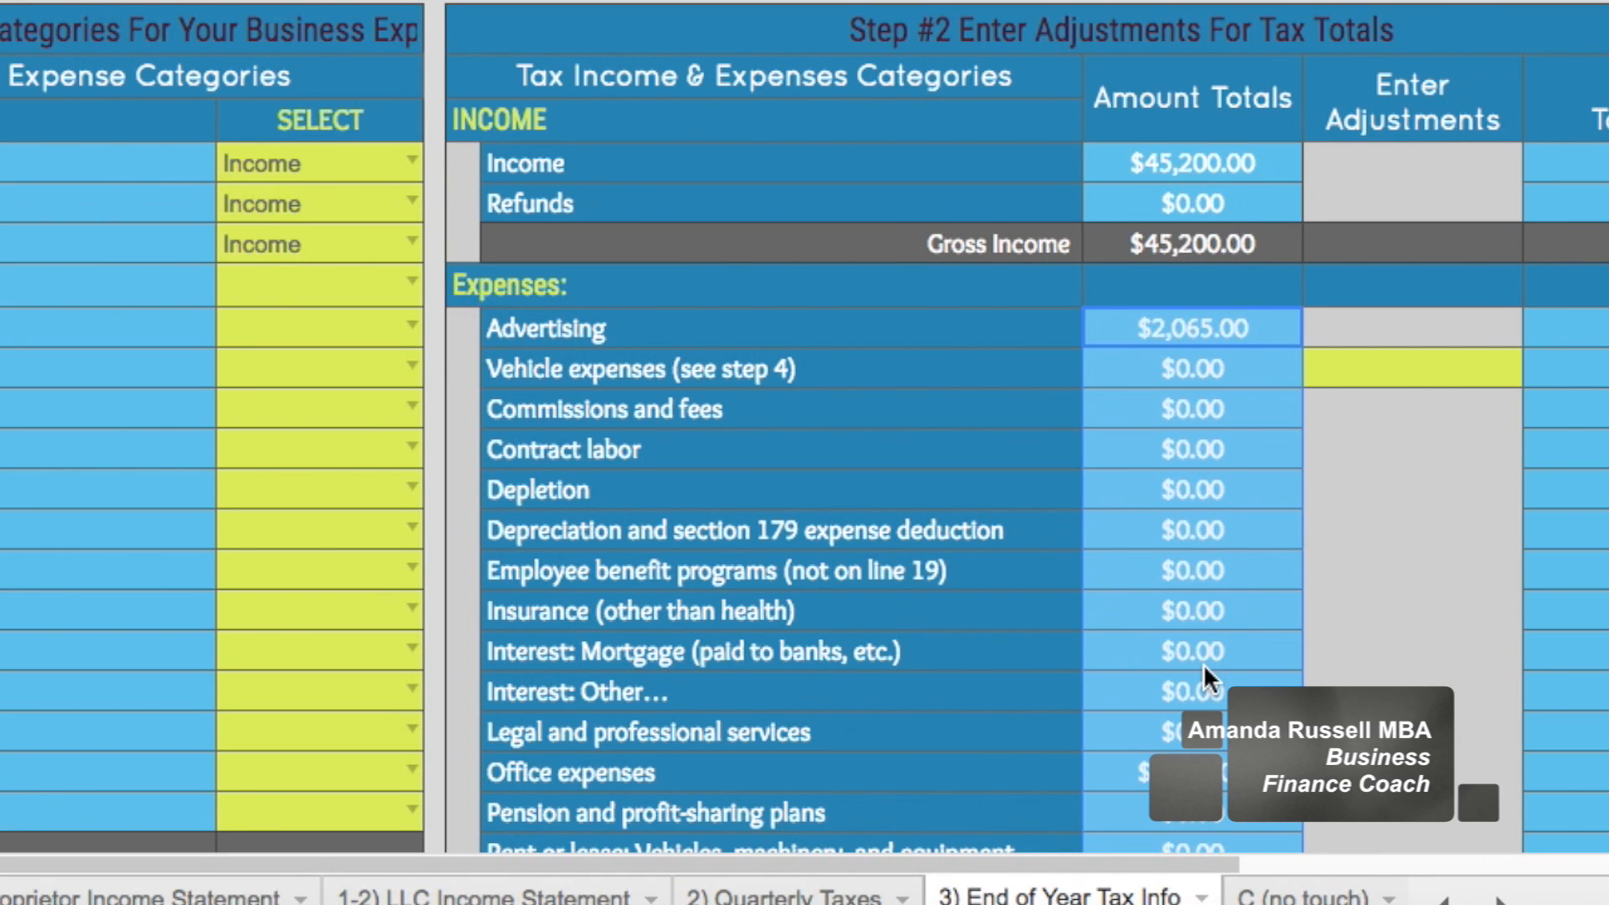
scroll(1203, 664, down, 5)
scroll(1426, 411, right, 10)
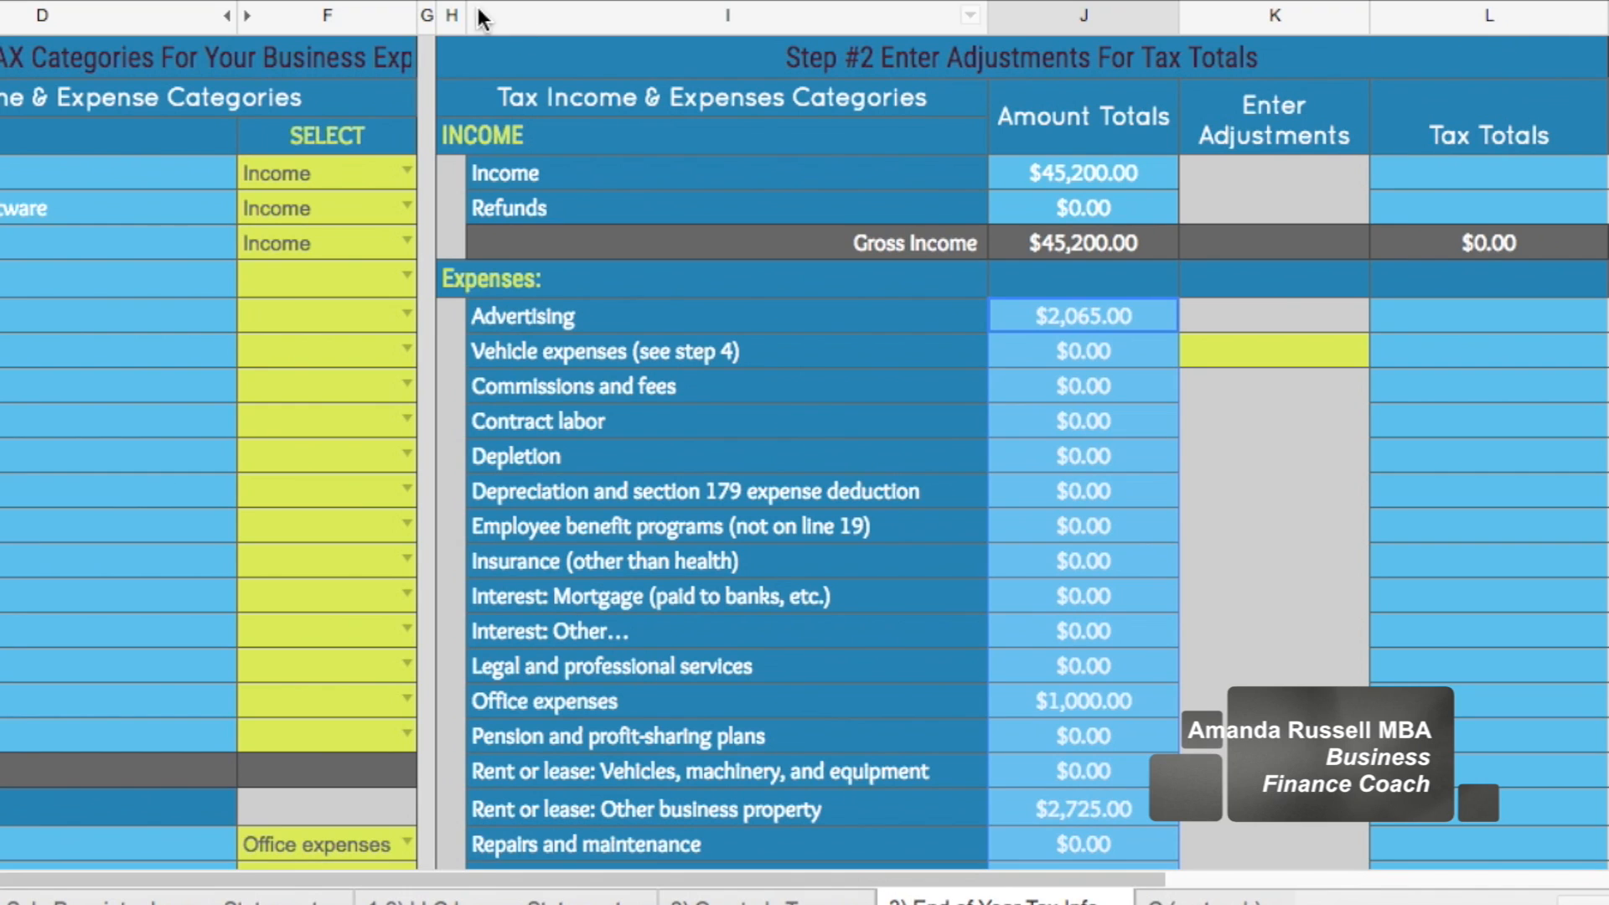
scroll(476, 104, up, 3)
click(566, 245)
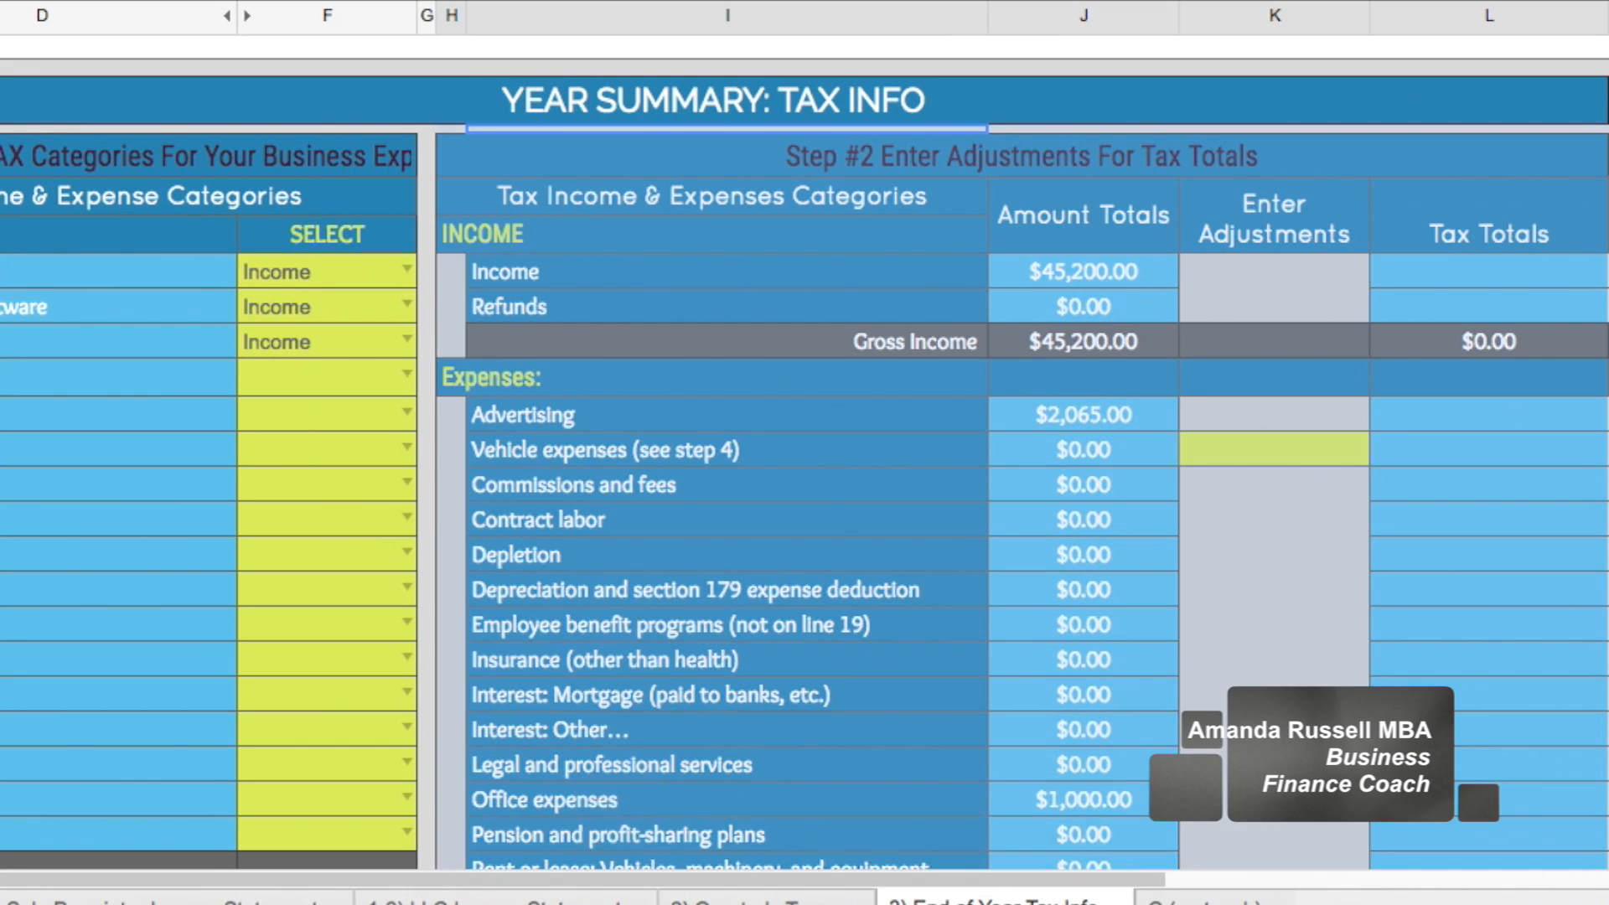
scroll(638, 816, down, 10)
scroll(665, 568, up, 6)
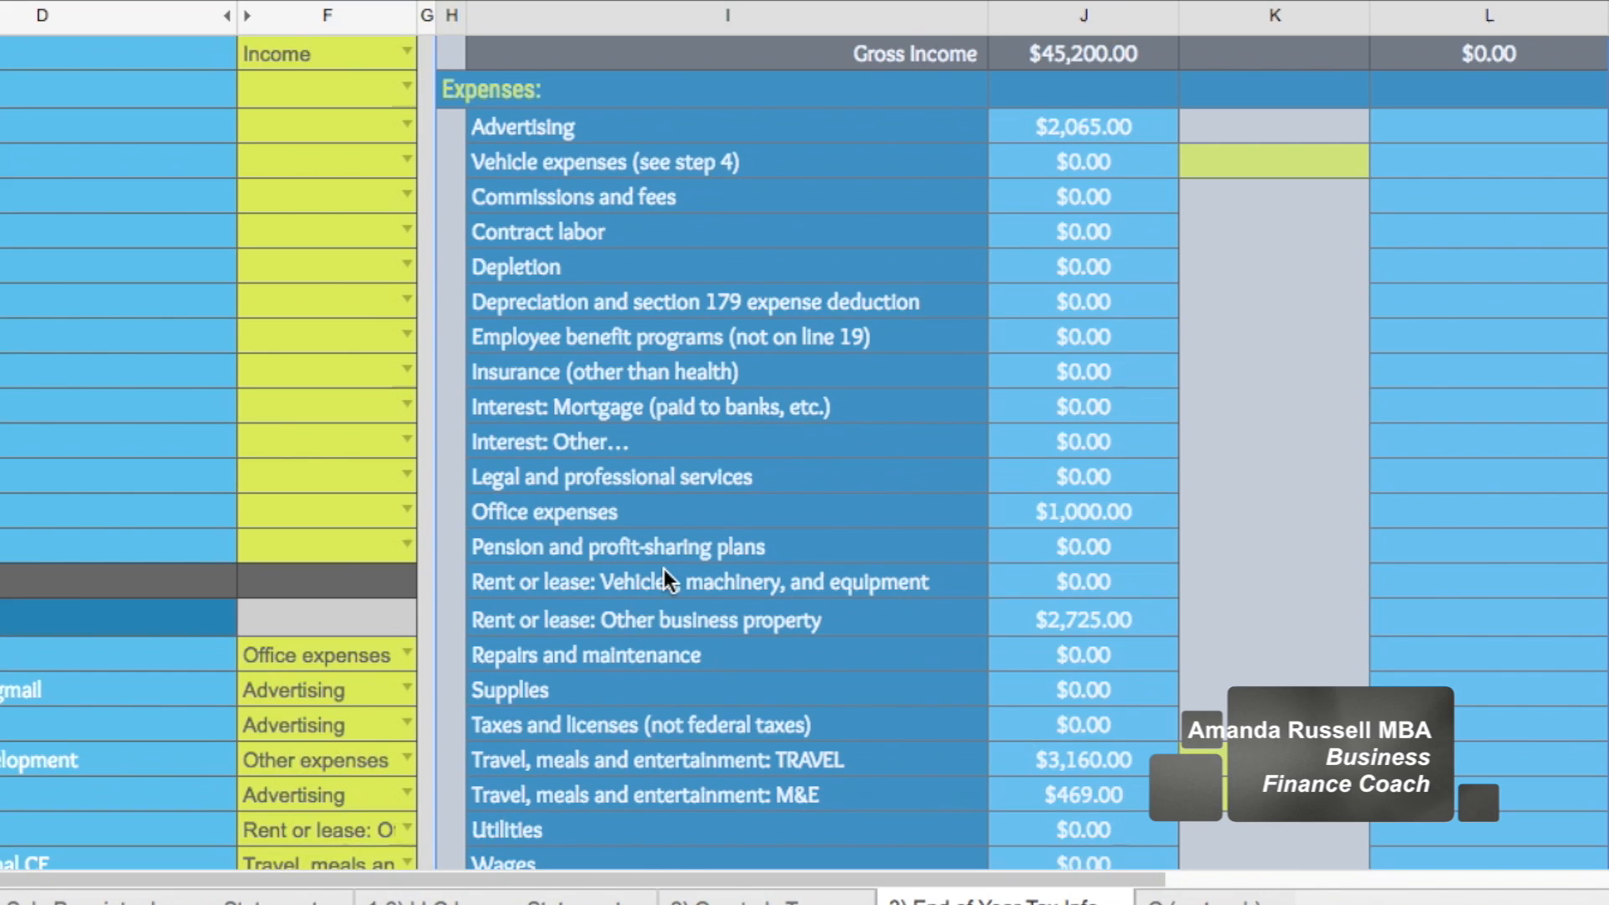
scroll(666, 578, down, 1)
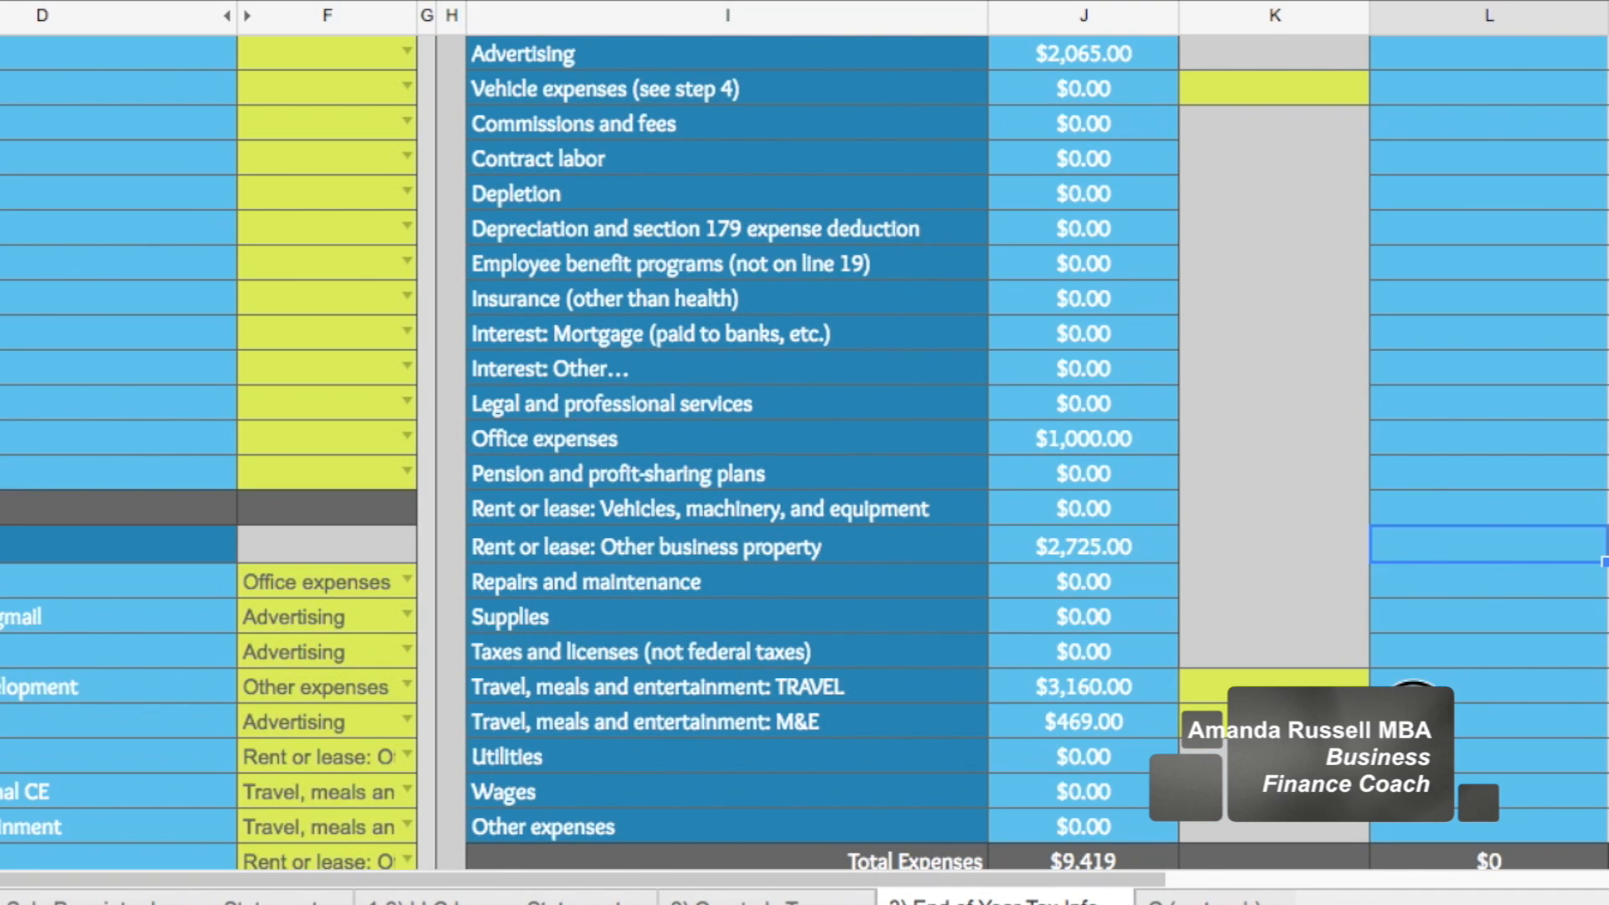
scroll(1433, 343, up, 3)
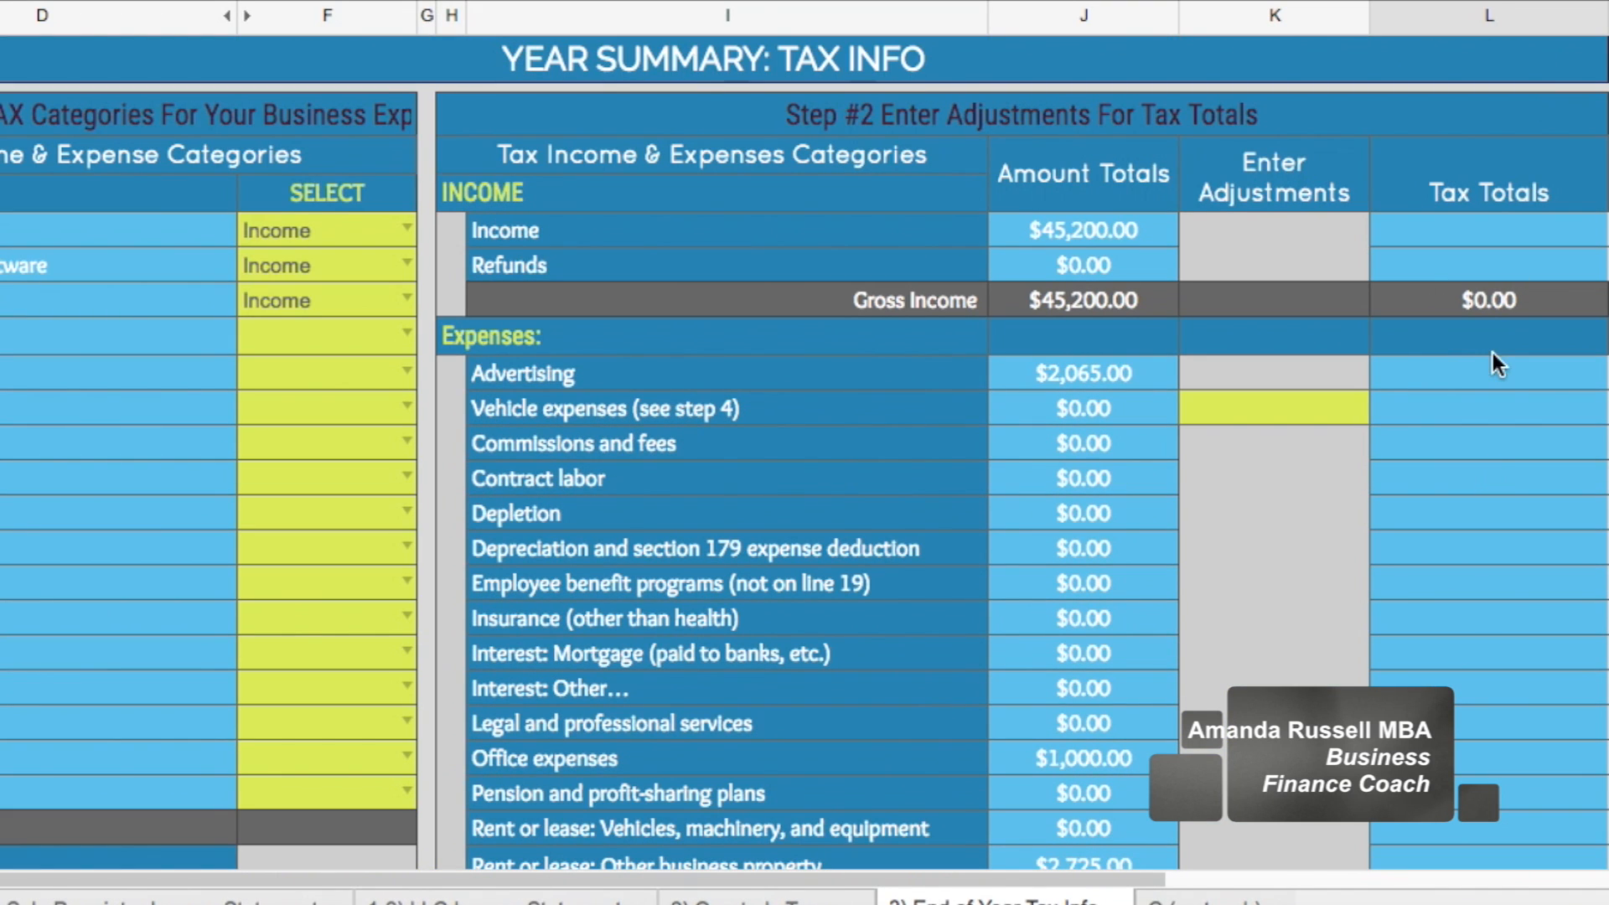
- Compare the gross income, total expenses, tentative profit or loss, Home Office Deduction and net profit or loss rows under Amount Totals
scroll(932, 374, down, 6)
click(1074, 661)
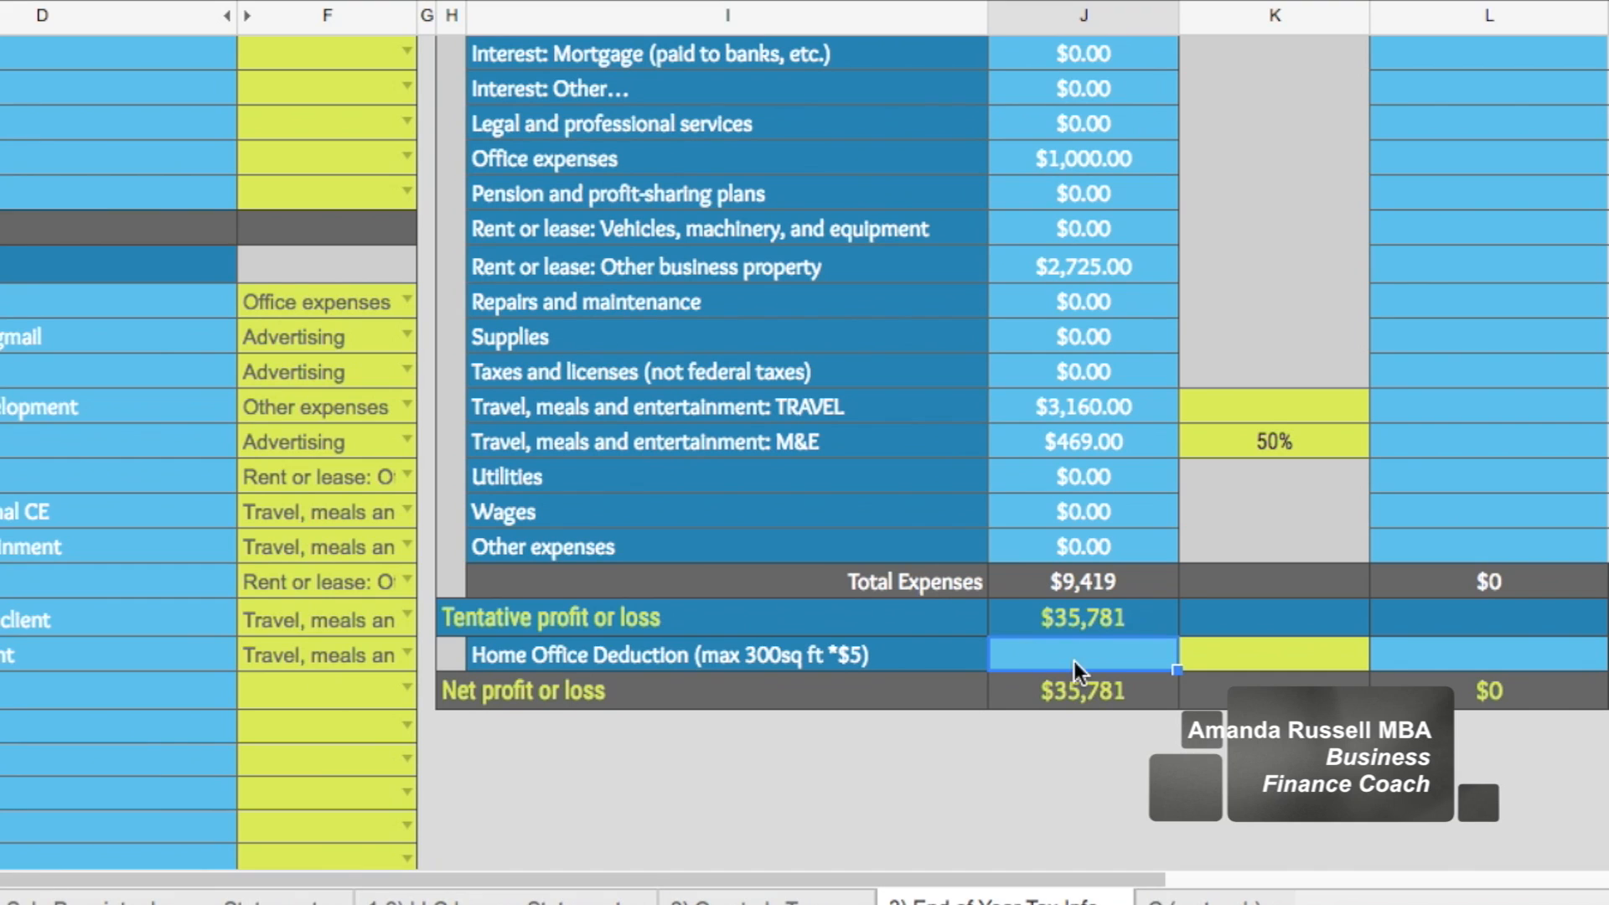
click(1088, 630)
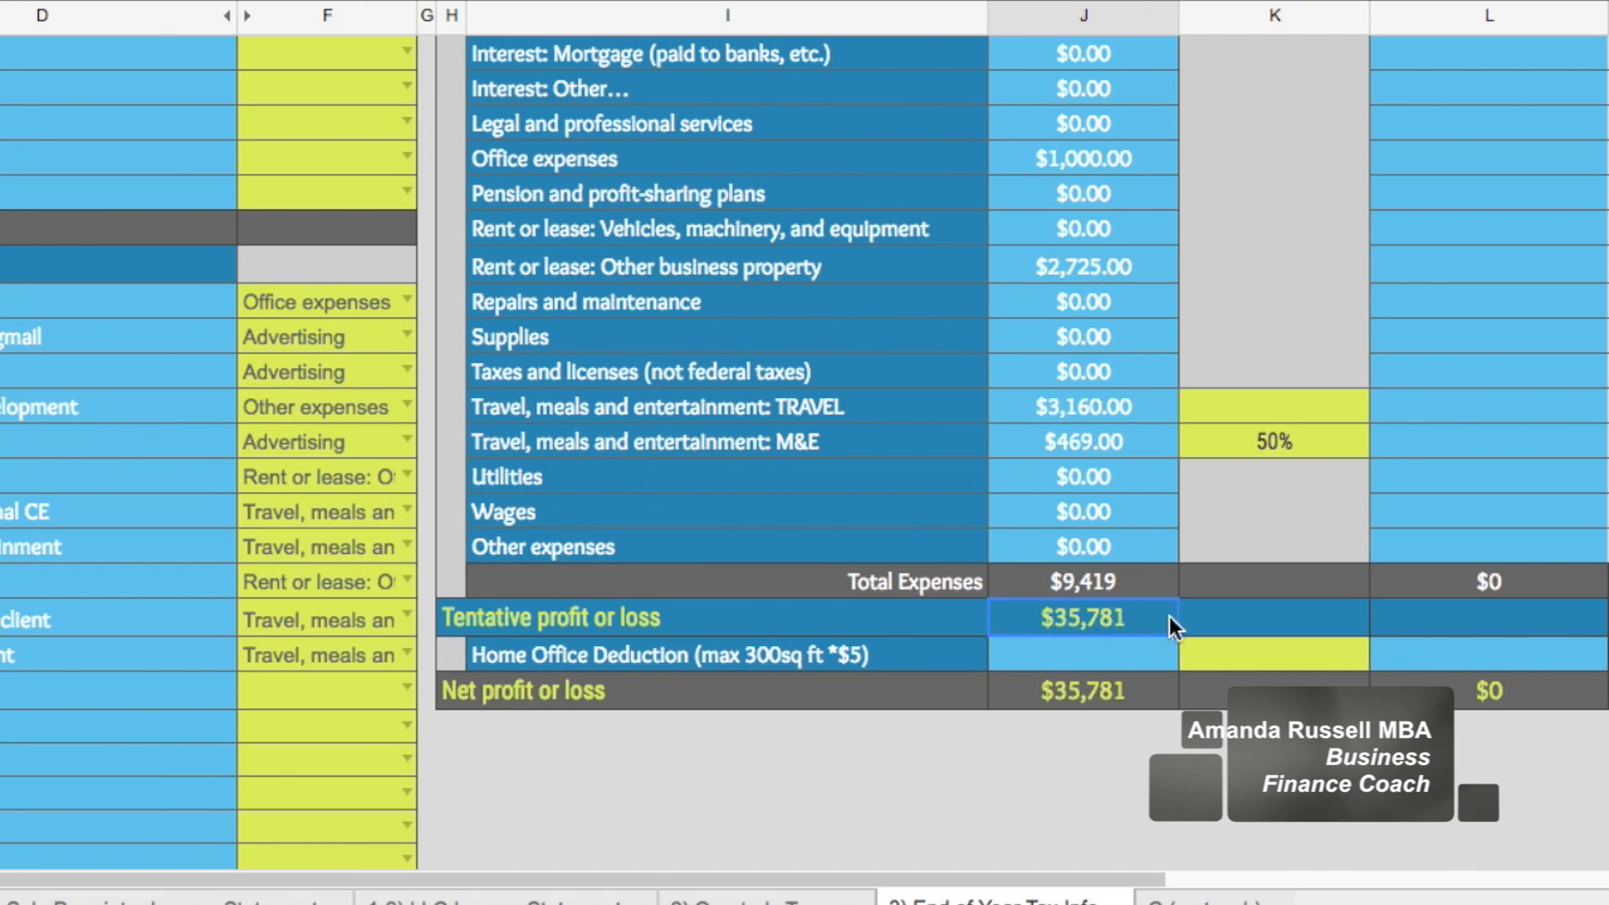
scroll(1181, 614, up, 2)
scroll(1192, 614, up, 3)
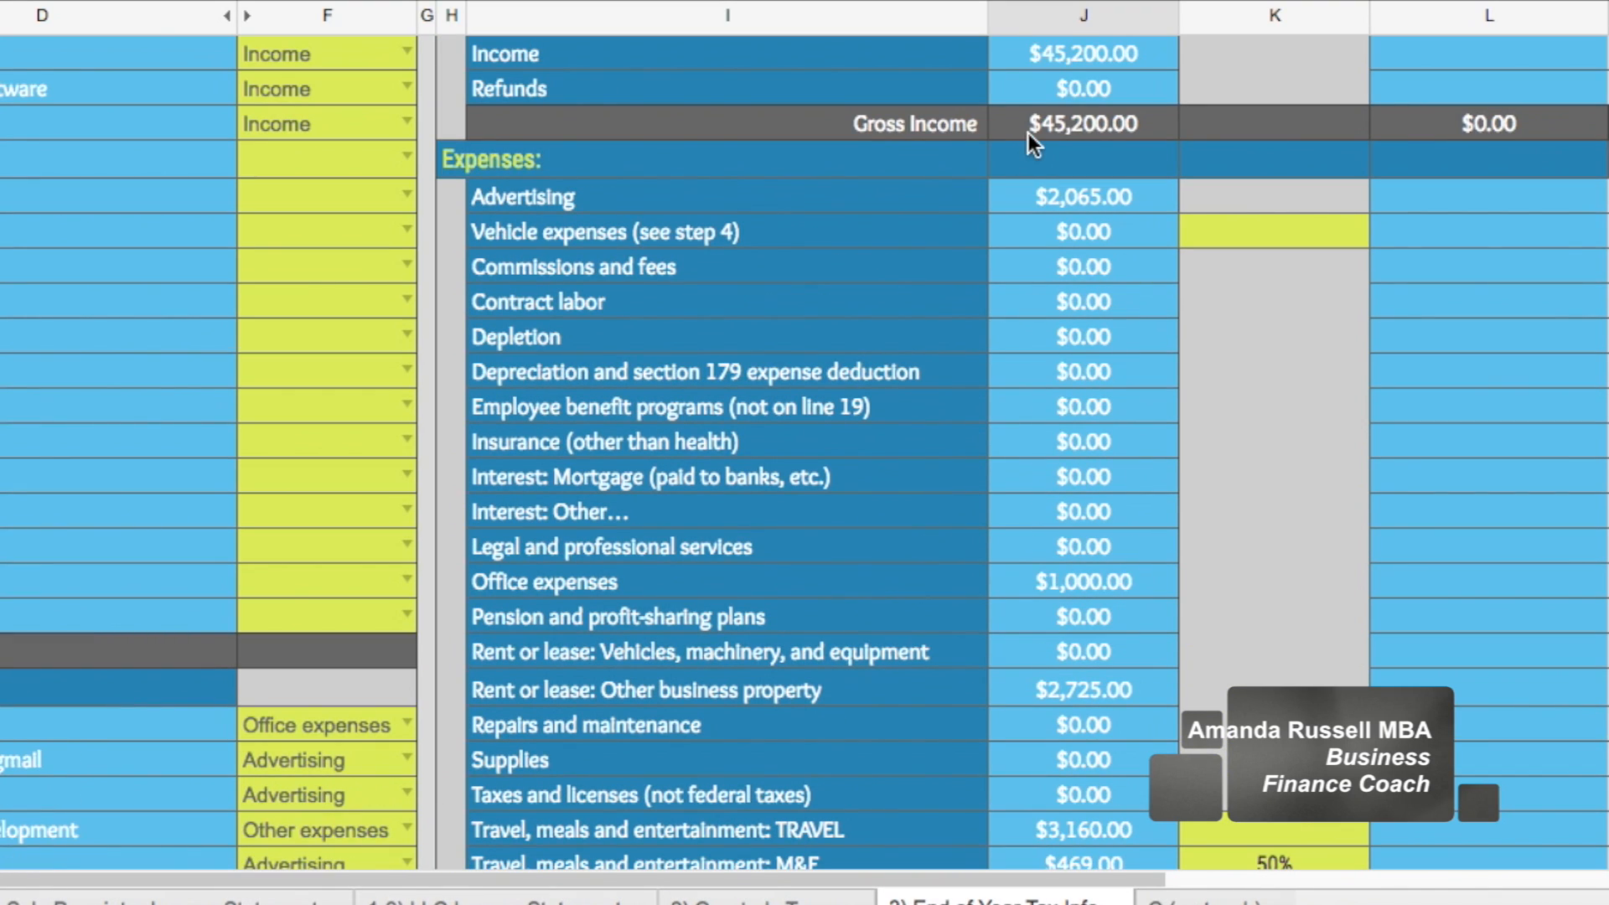
click(1028, 134)
scroll(1047, 277, down, 6)
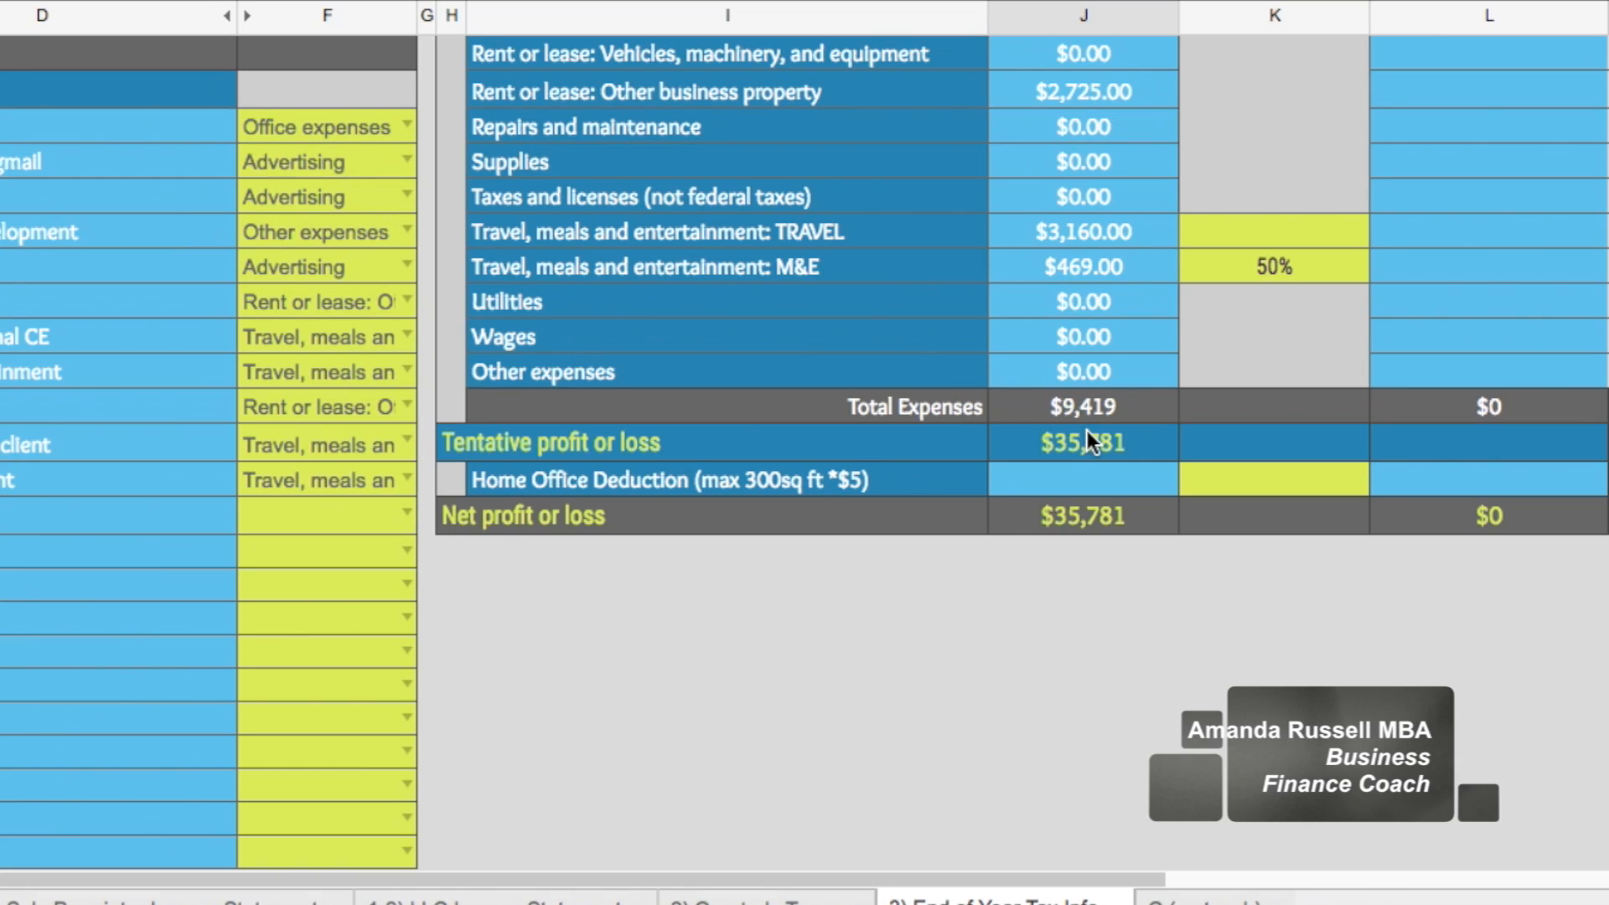
click(1028, 485)
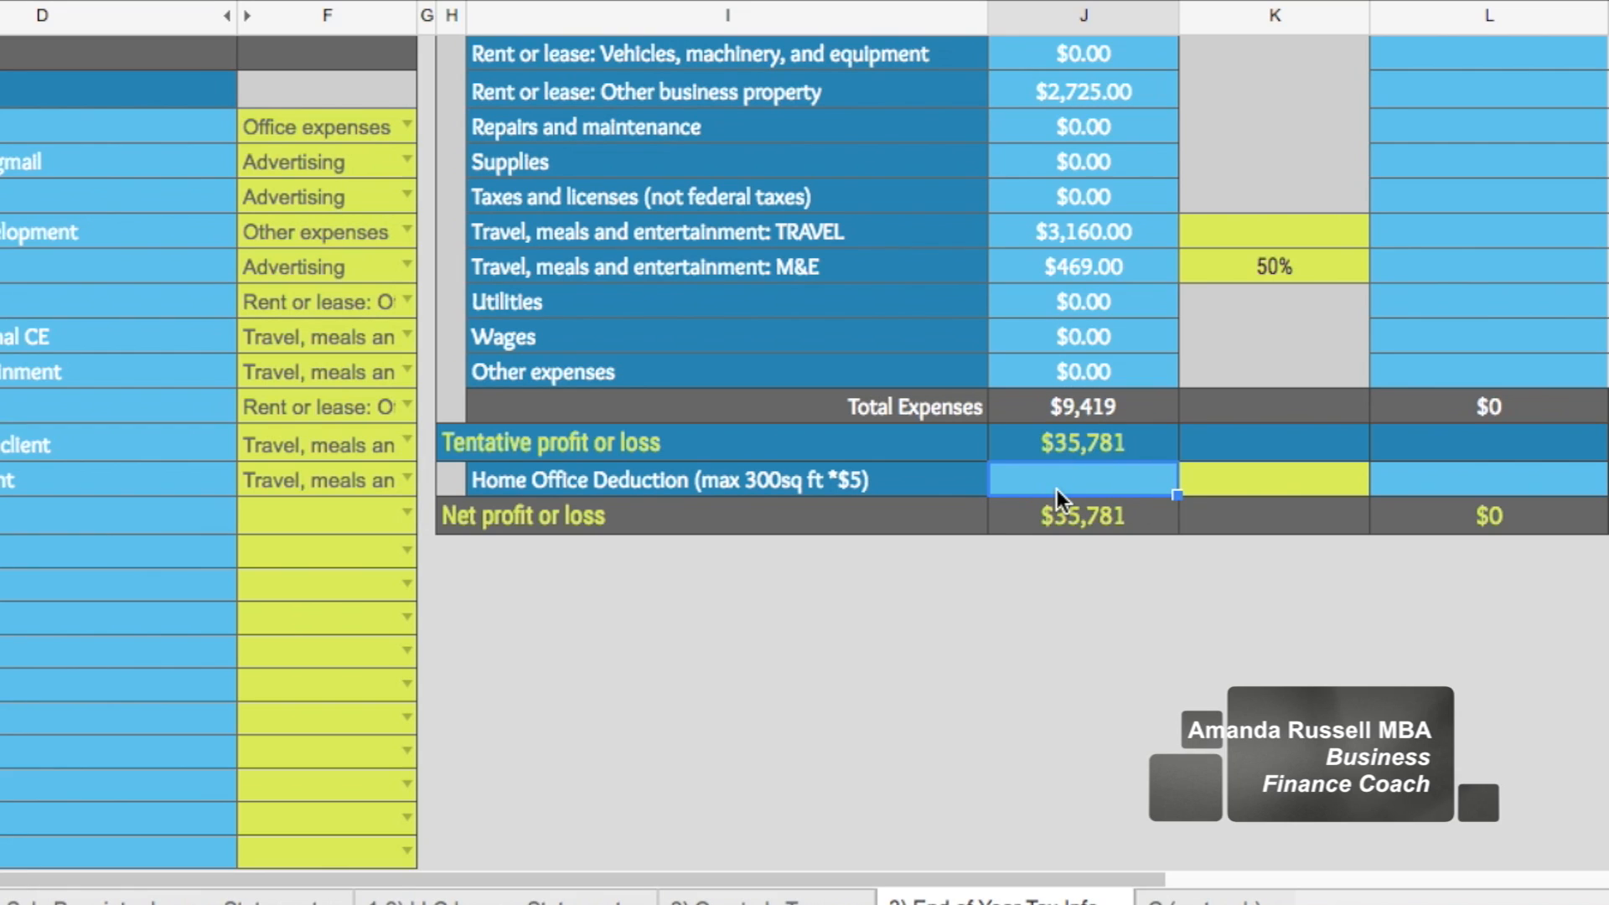
scroll(1056, 487, down, 3)
click(1043, 416)
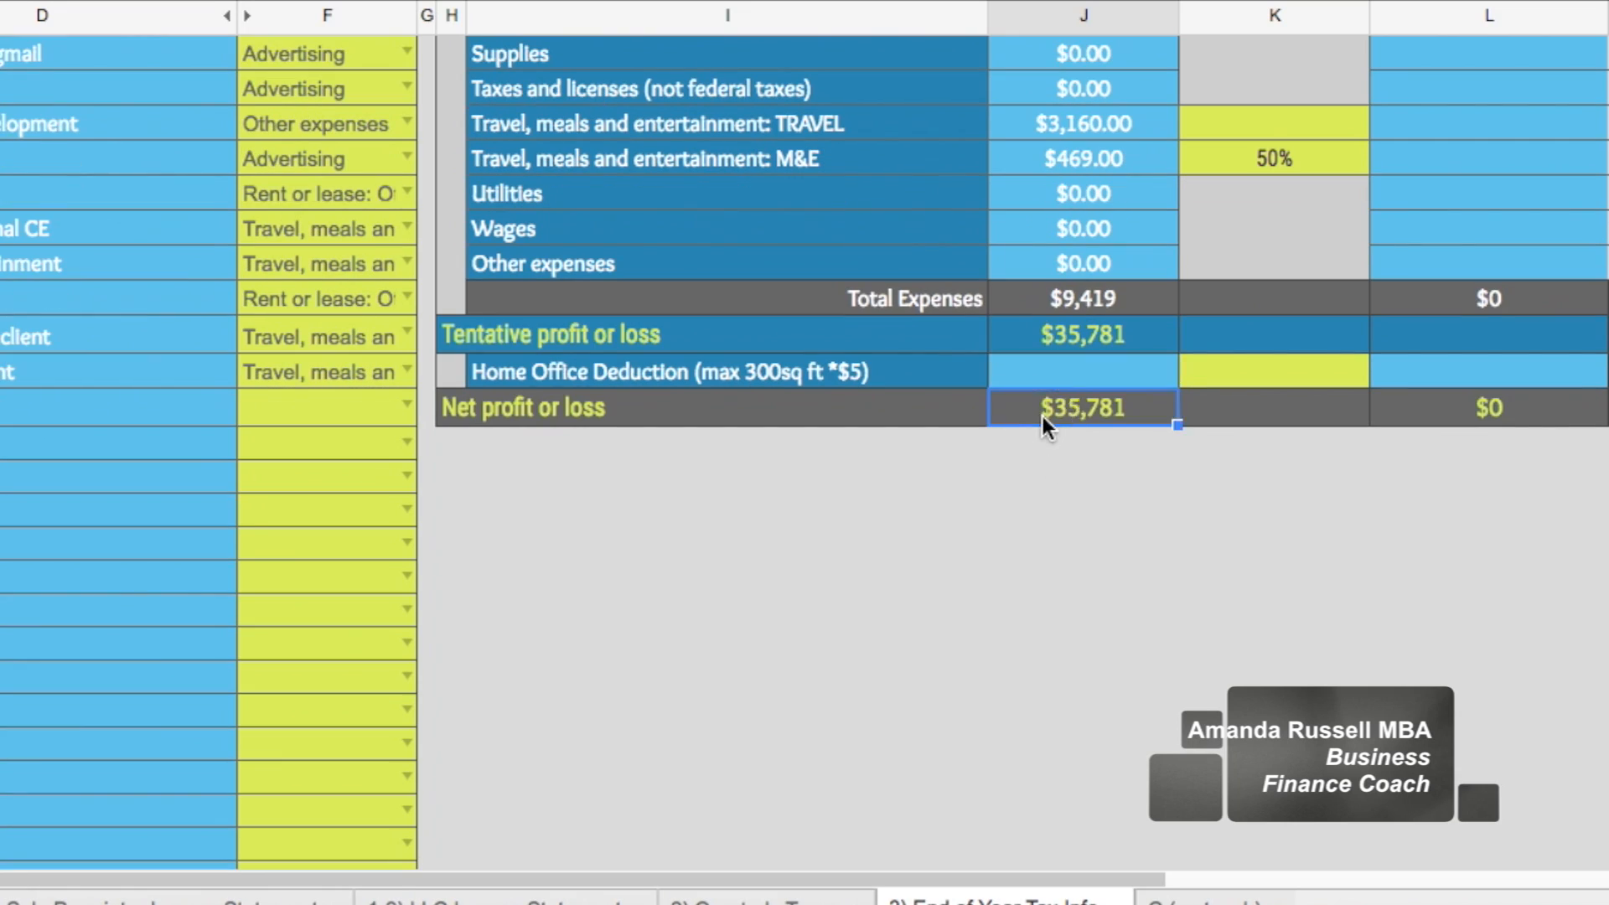
- Examine the adjustment cells for Vehicle expenses and TRAVEL, and the Step #4 Vehicle Deduction section further down the sheet
scroll(1042, 416, up, 10)
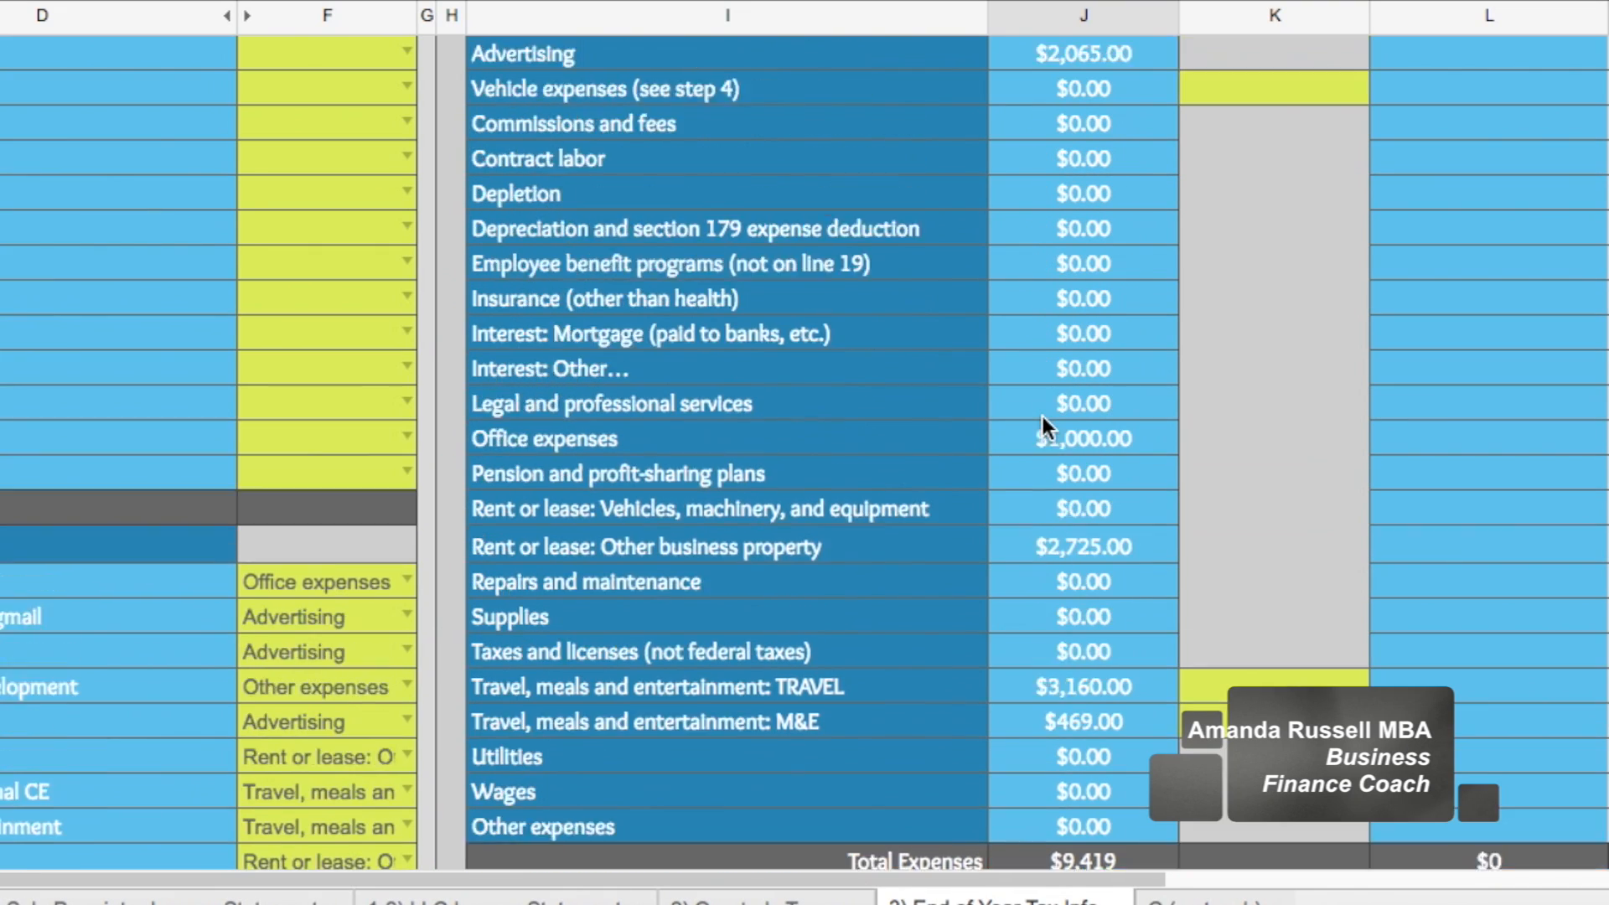
scroll(1042, 427, up, 4)
scroll(1042, 419, down, 3)
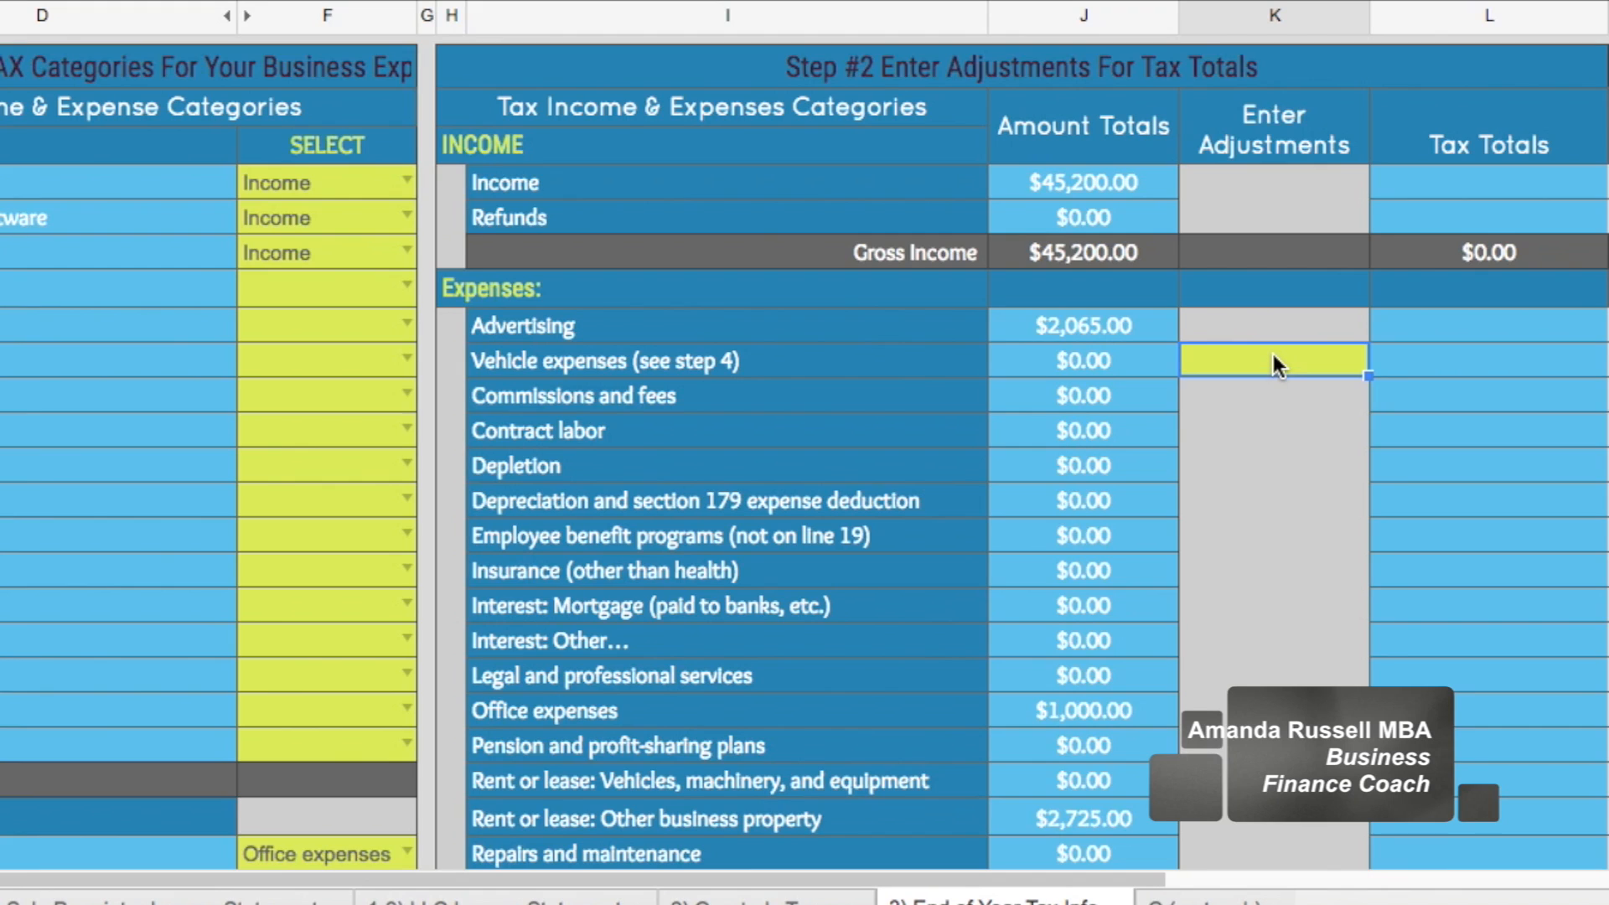
scroll(1274, 356, down, 8)
click(1260, 661)
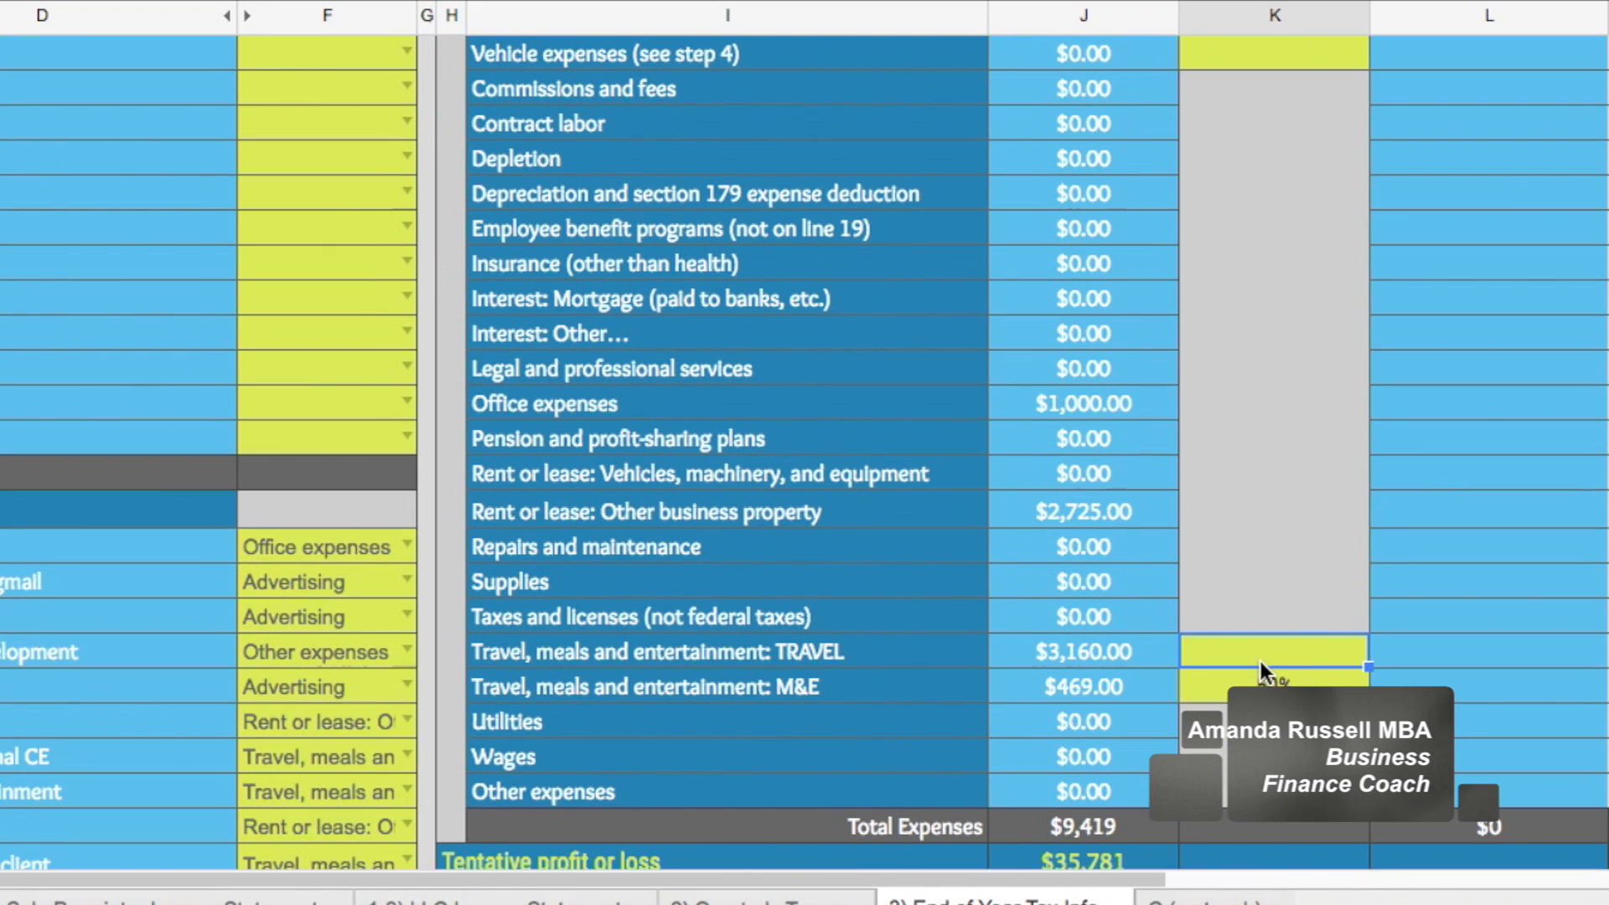
scroll(1260, 661, down, 12)
scroll(1260, 661, down, 15)
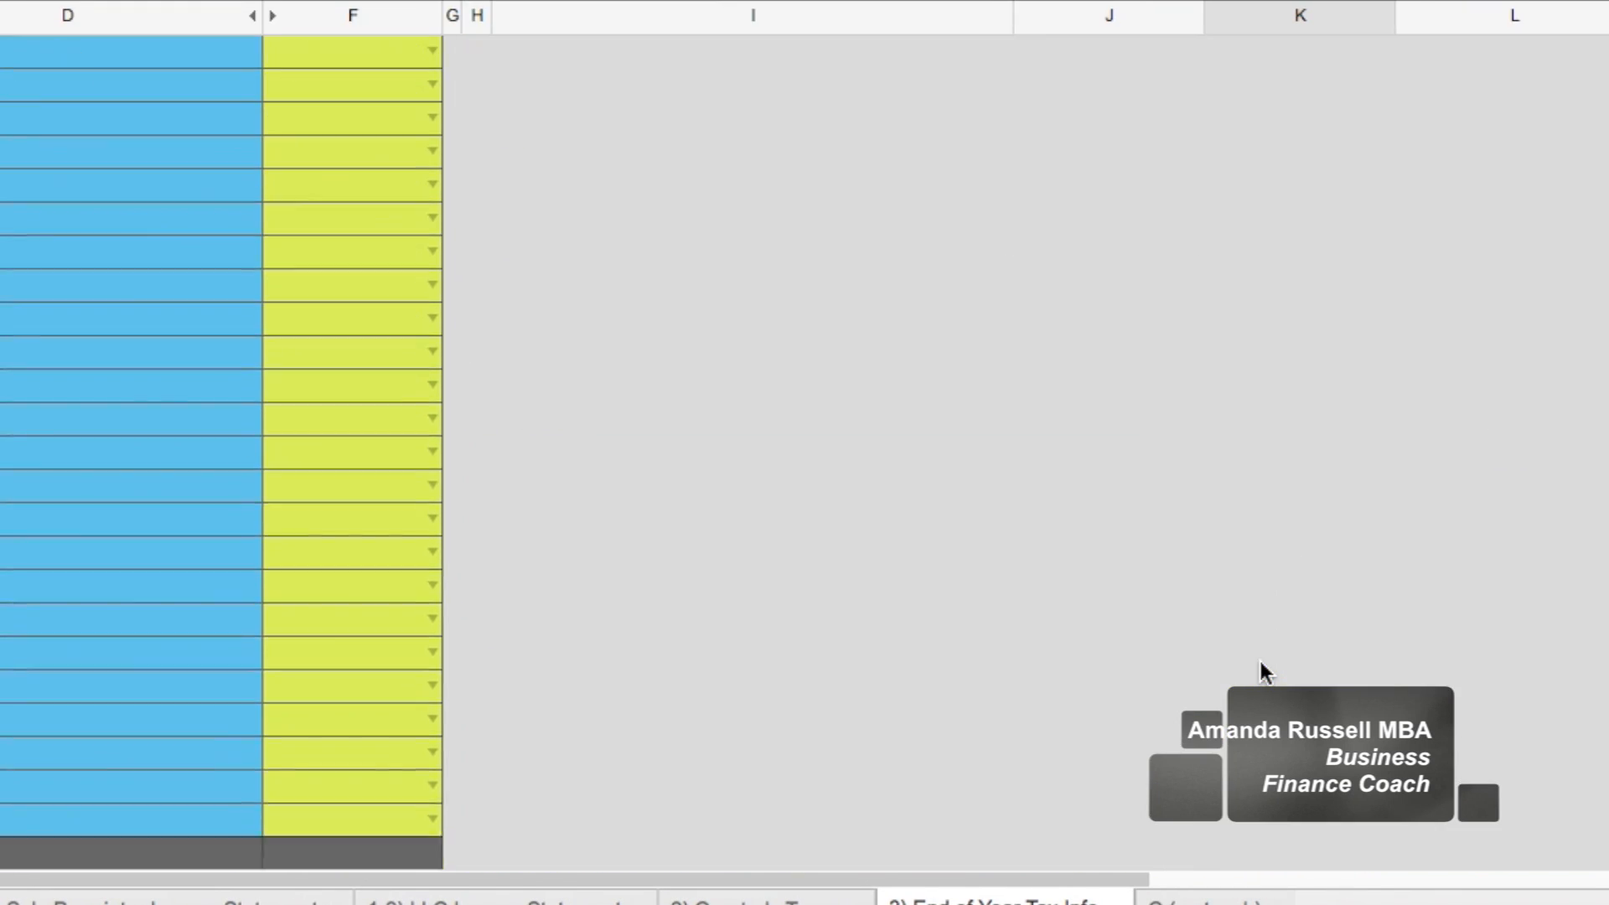
scroll(1260, 661, up, 20)
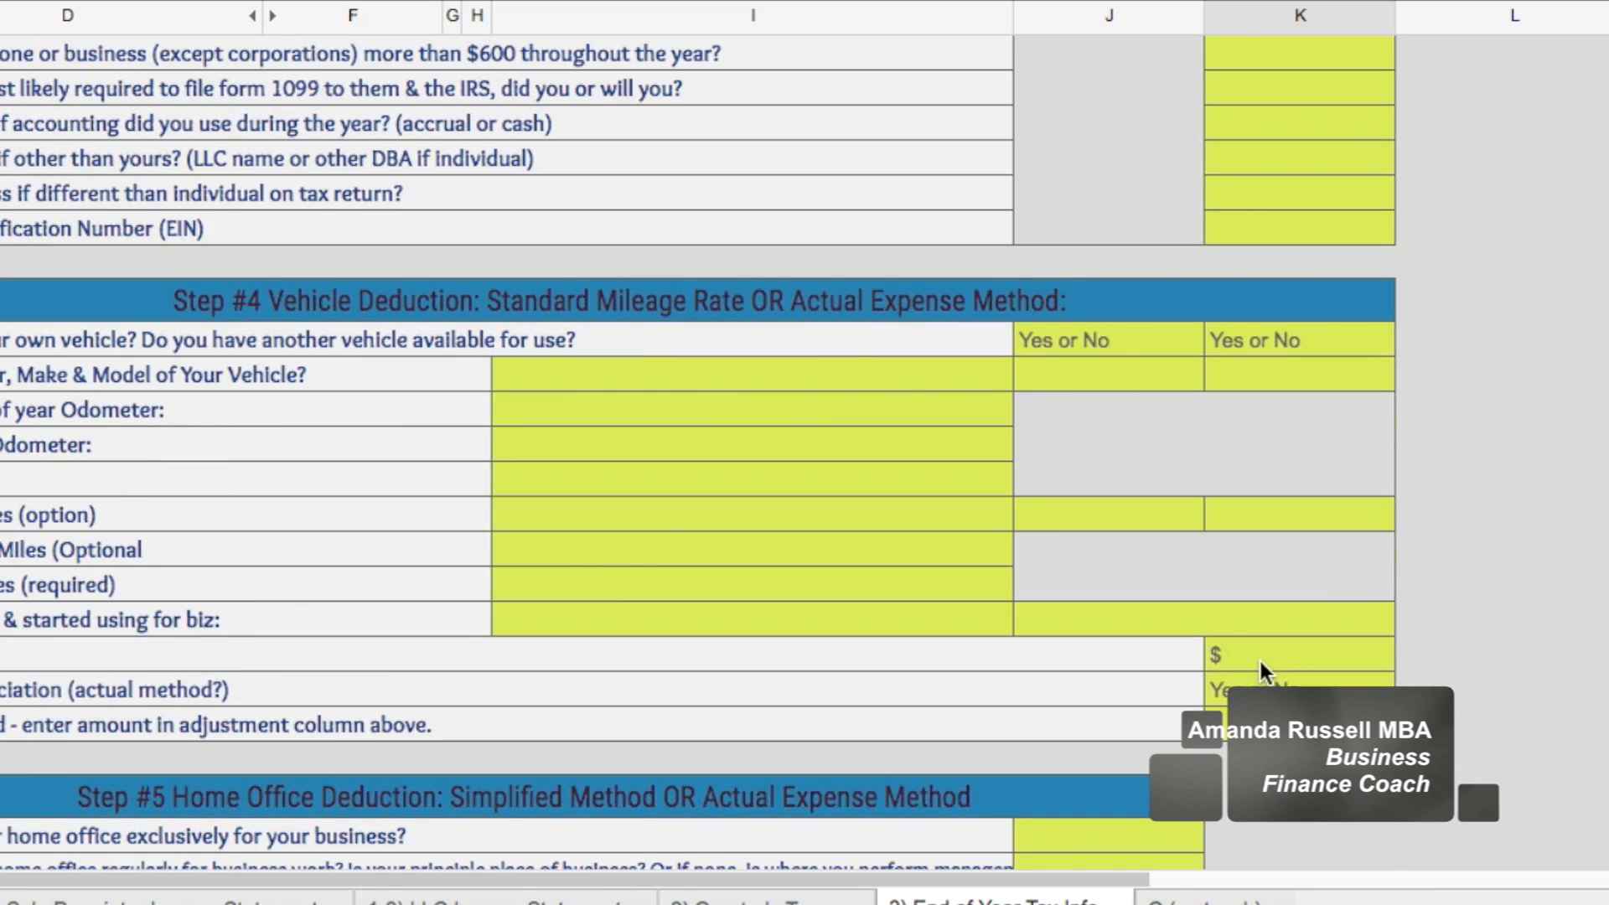